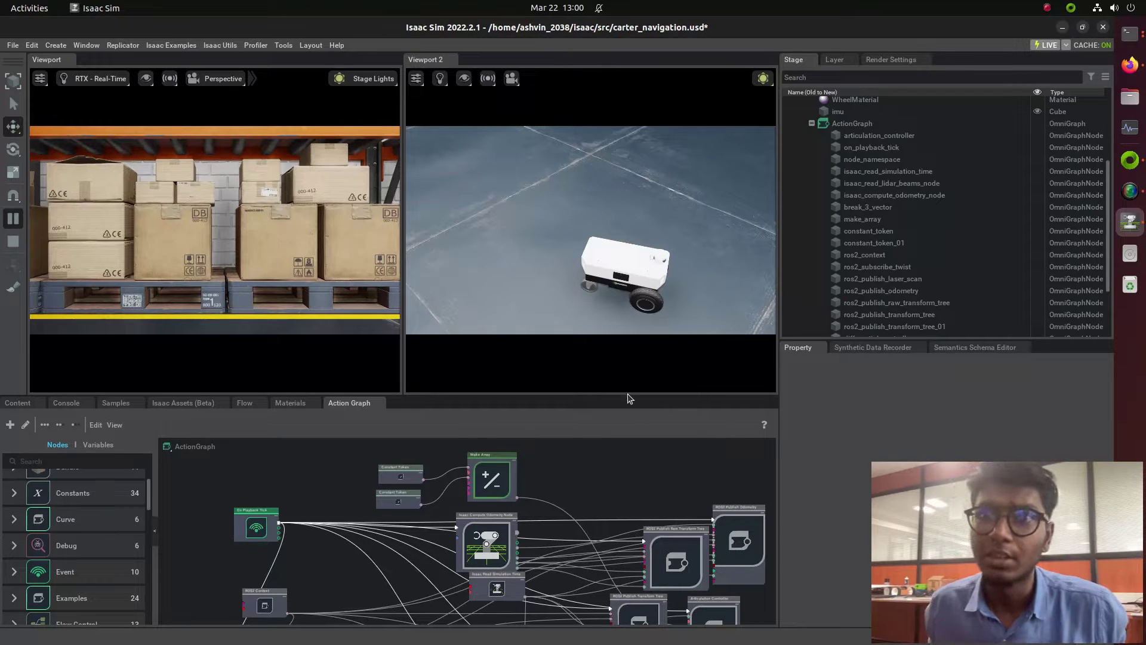
Step: Enlarge and zoom the Action Graph editor until the Carter robot's whole node graph is readable
left_click_drag(632, 396, 657, 224)
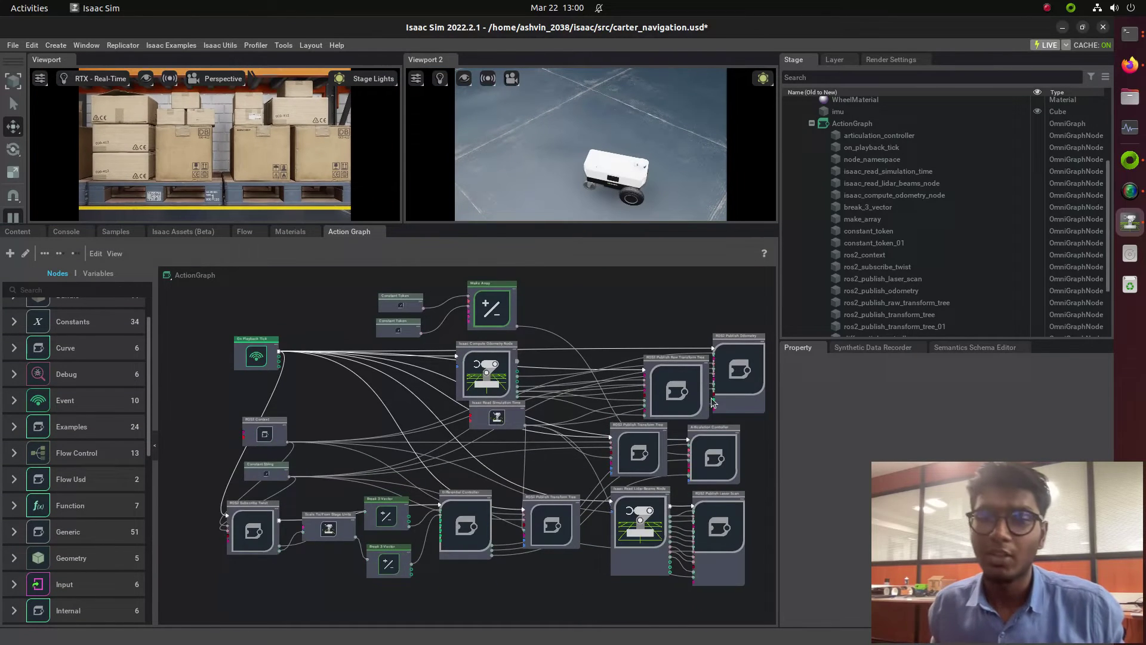
scroll(712, 399, "up", 2)
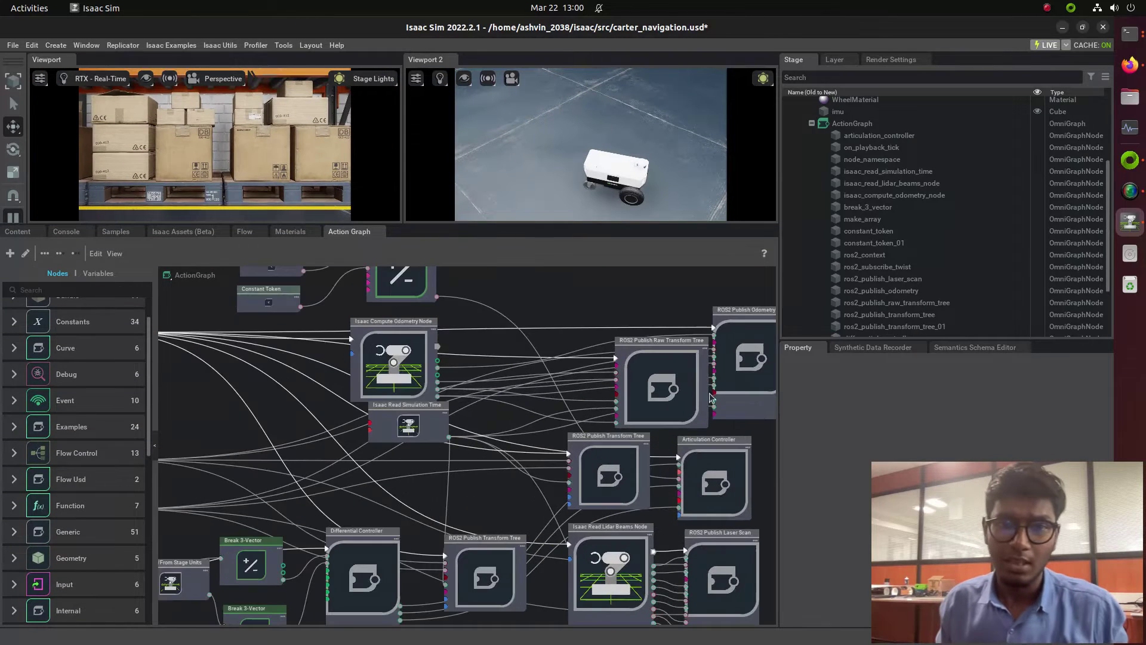
left_click(1143, 37)
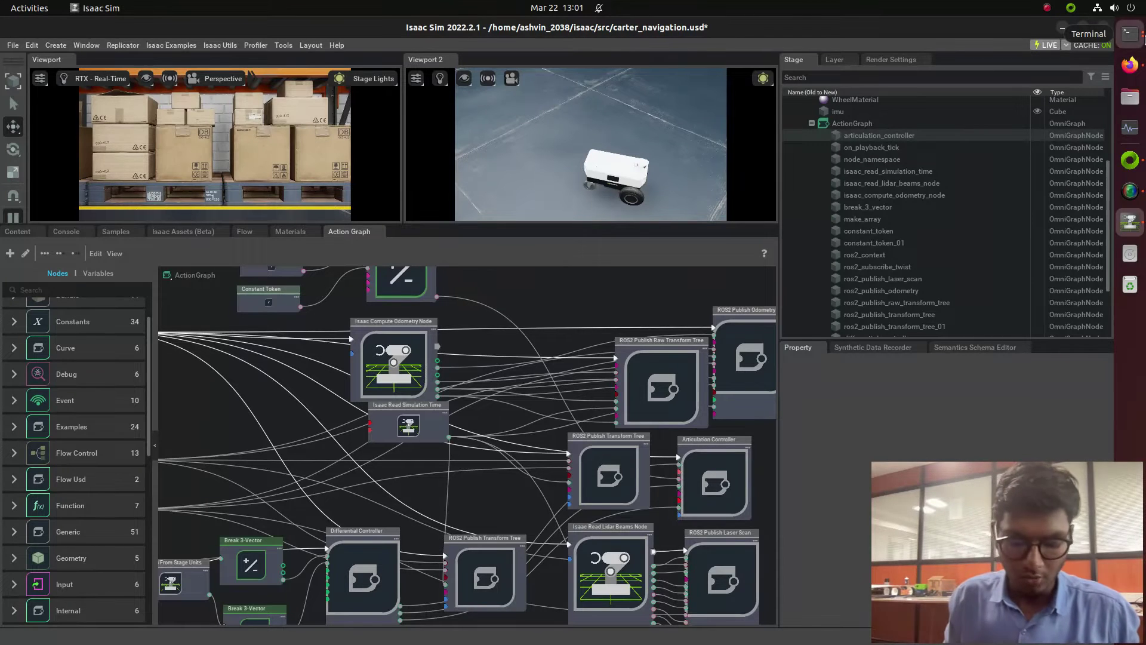
Step: Run ros2 topic list and highlight the /odom, /scan and /tf topics
type("r")
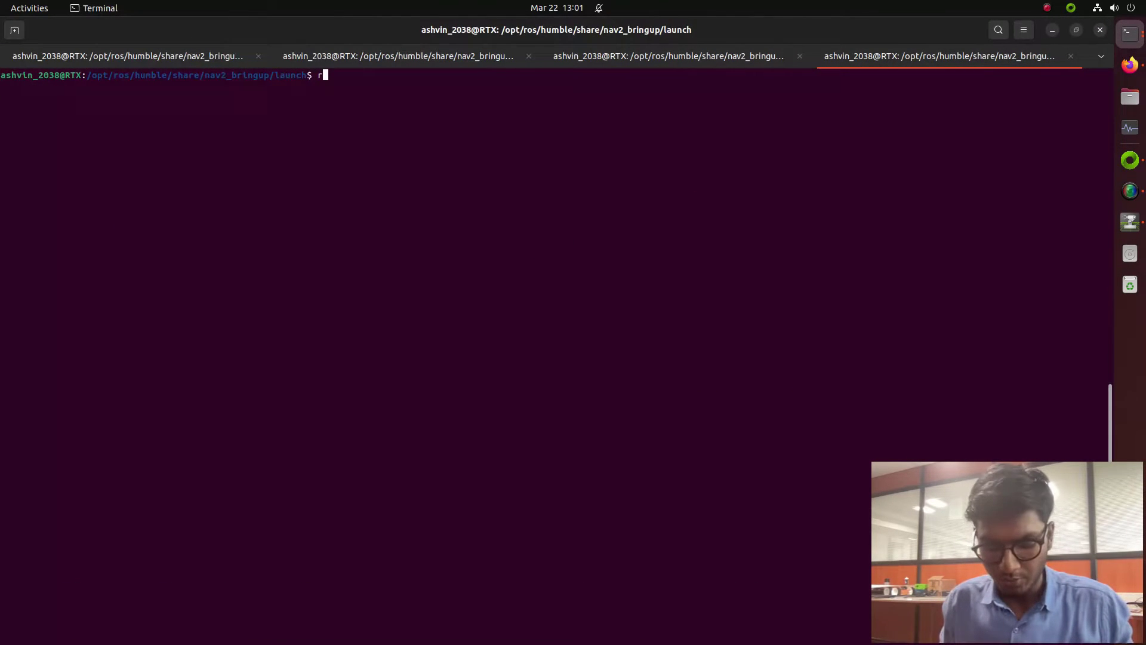
type("os2 to")
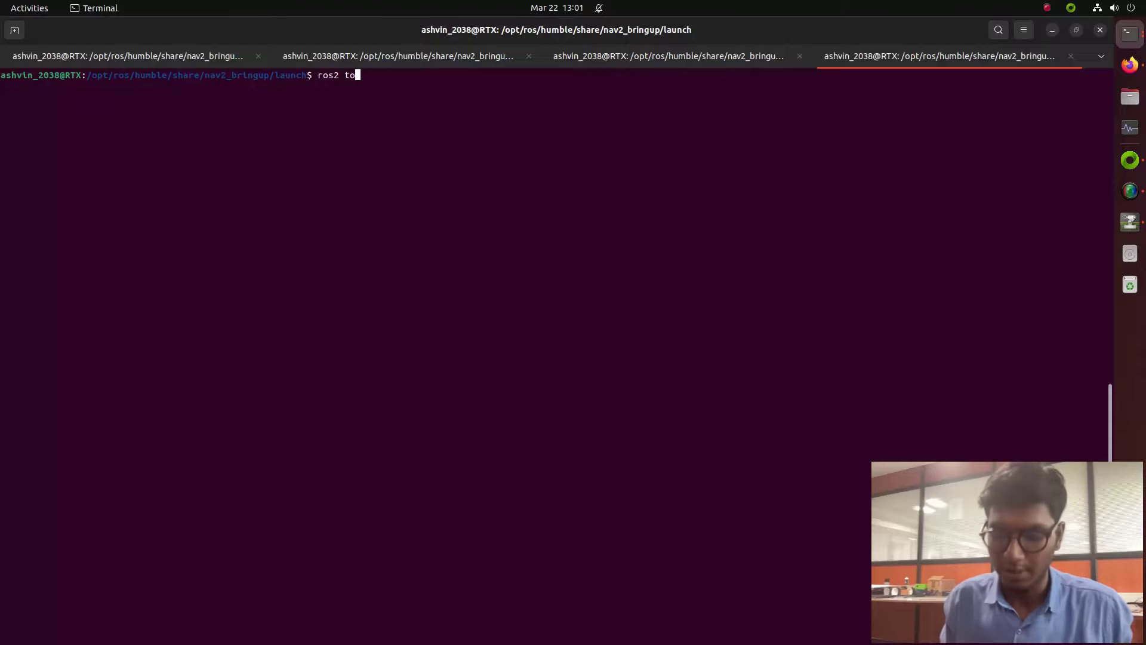
type("pic list")
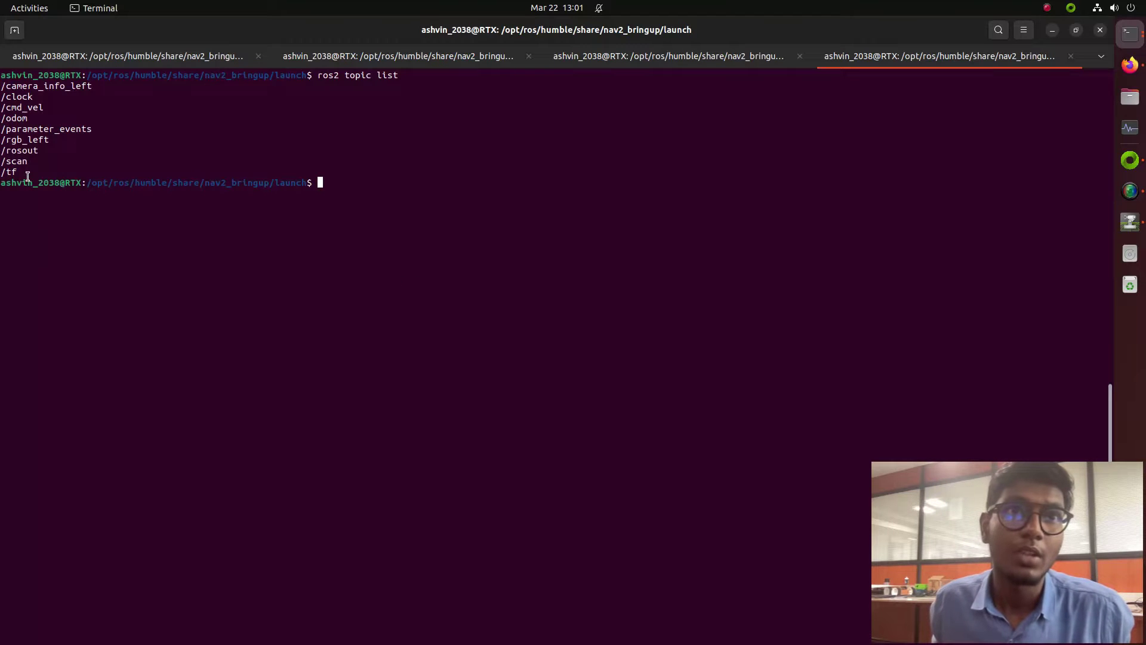
triple_click(3, 118)
triple_click(13, 161)
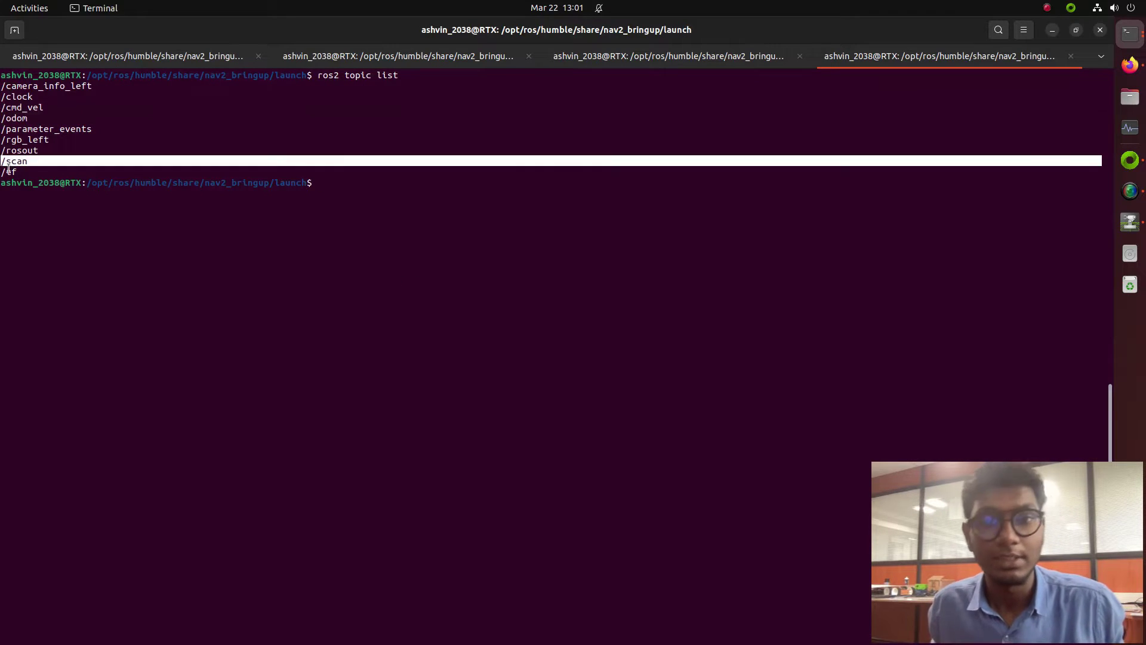
double_click(12, 172)
double_click(24, 161)
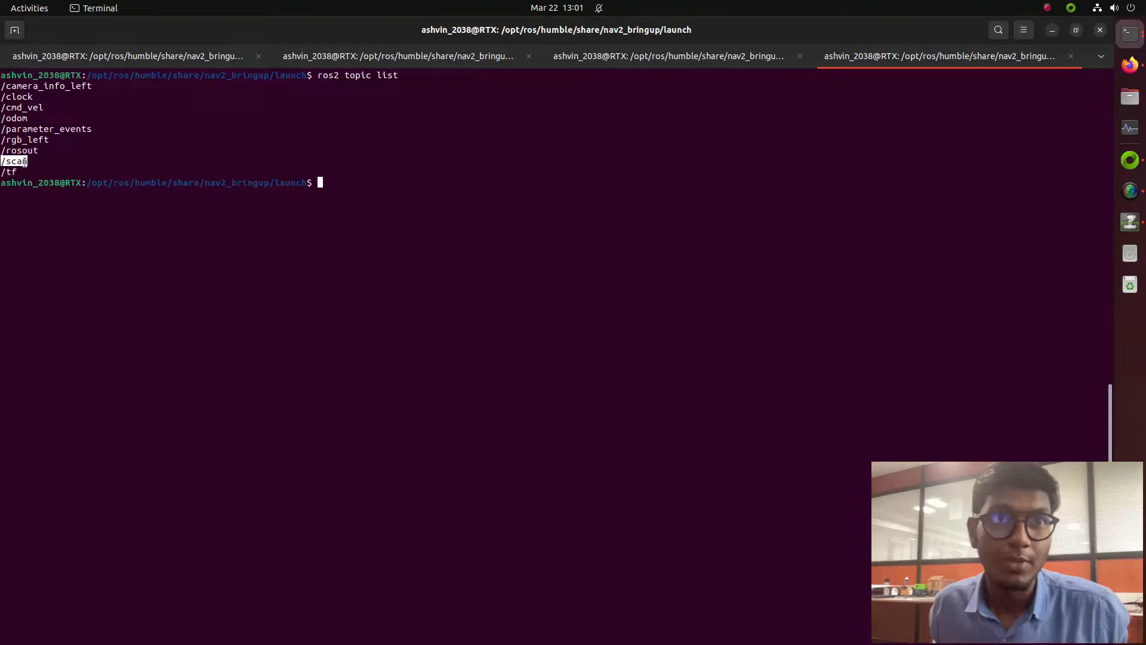
double_click(2, 171)
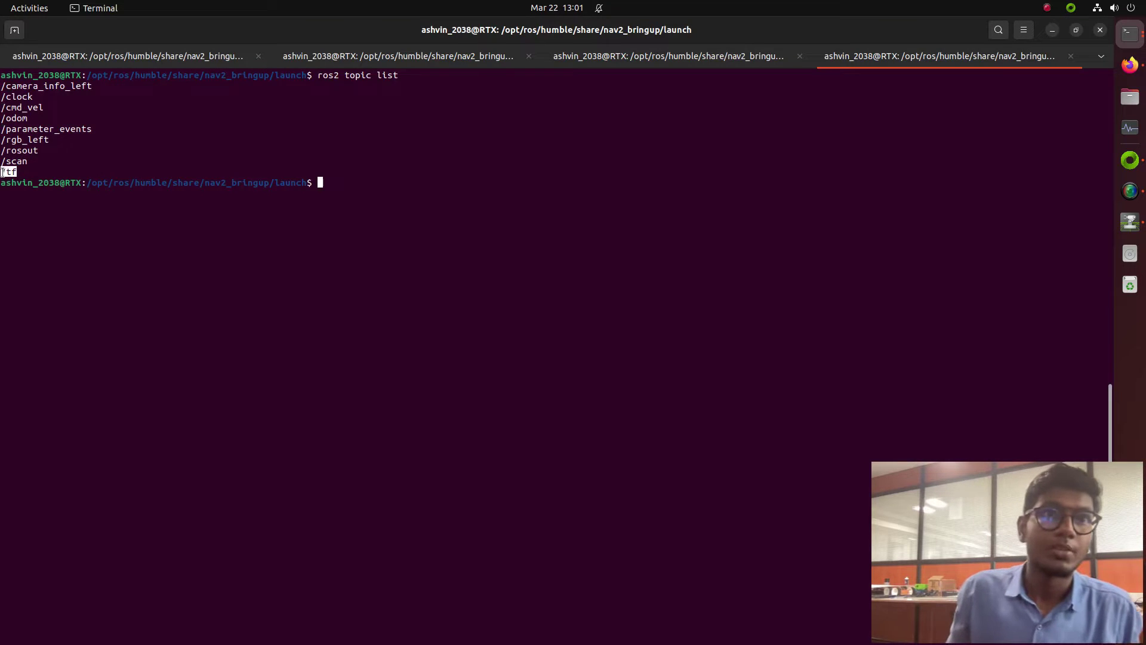
double_click(14, 119)
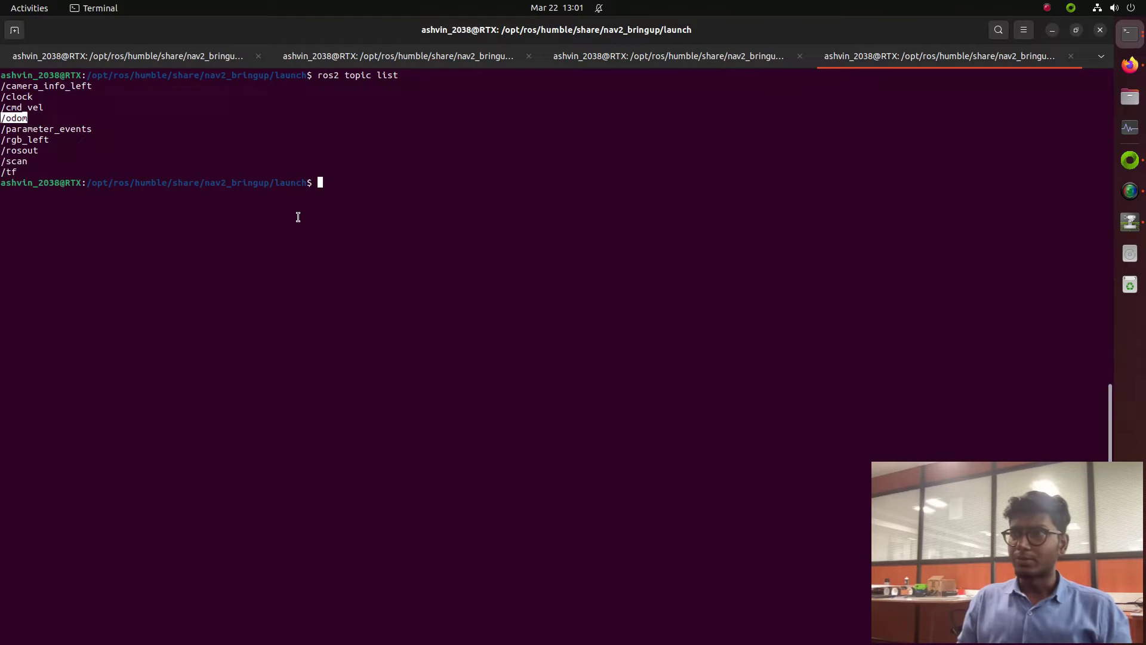
left_click(1144, 229)
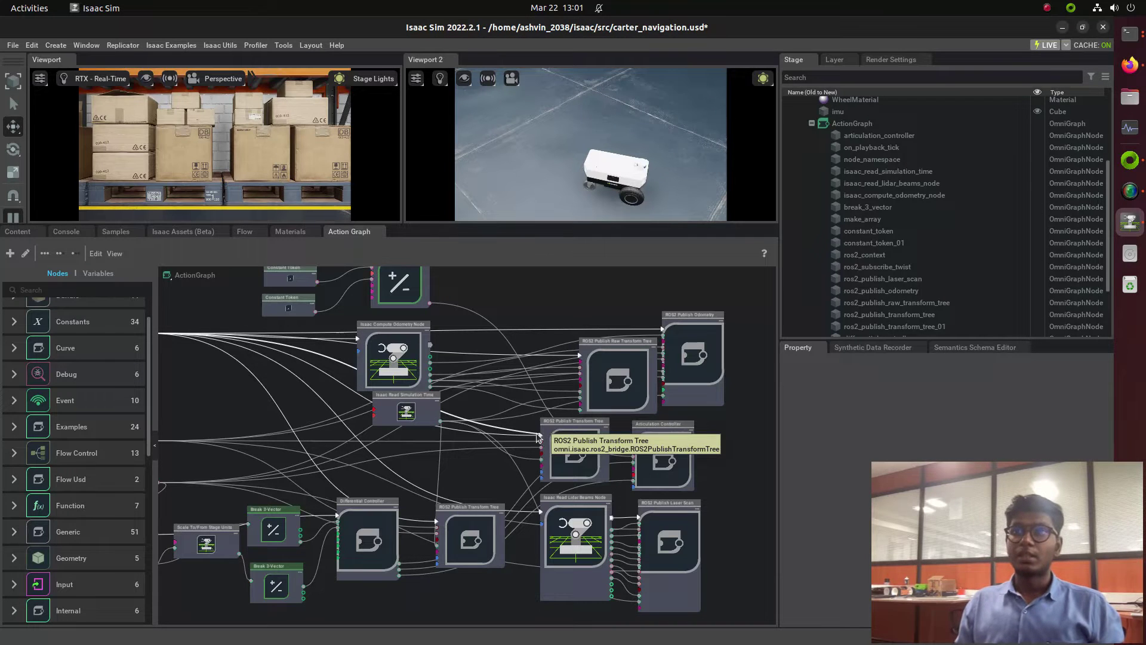
scroll(701, 339, "up", 3)
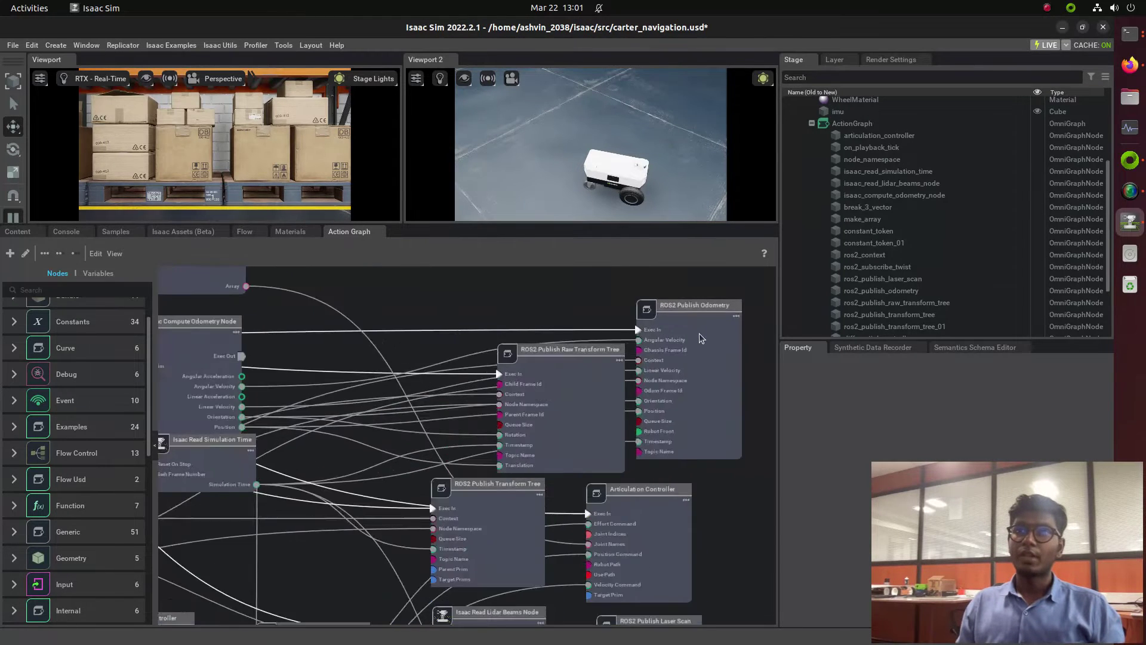
scroll(701, 338, "up", 3)
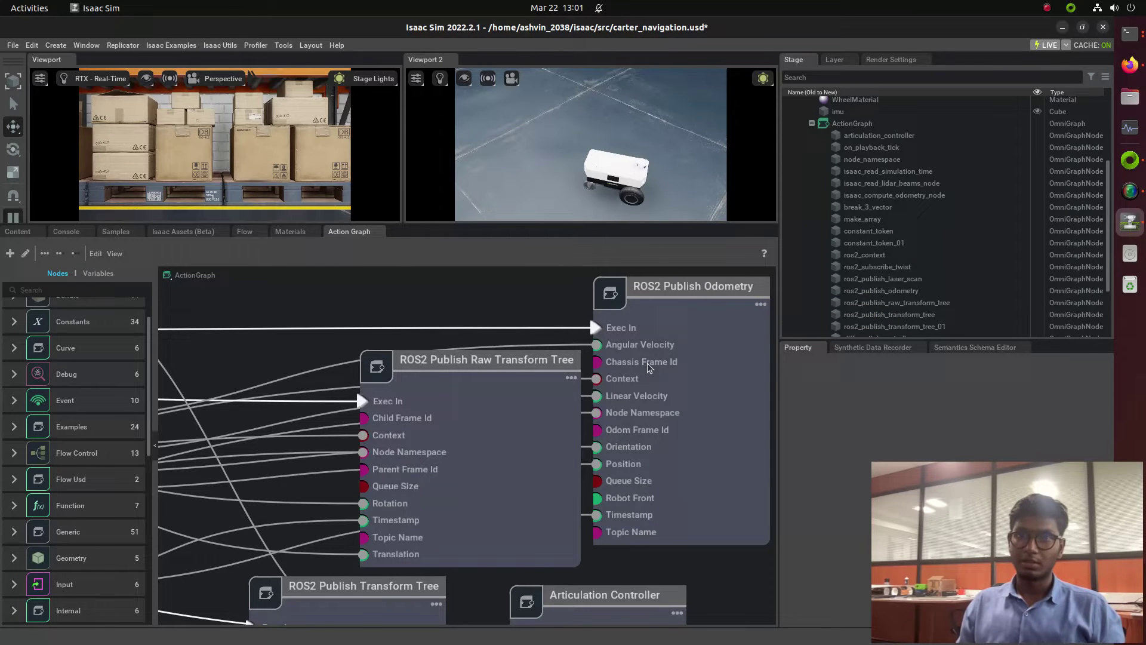
scroll(501, 429, "down", 3)
scroll(477, 434, "up", 3)
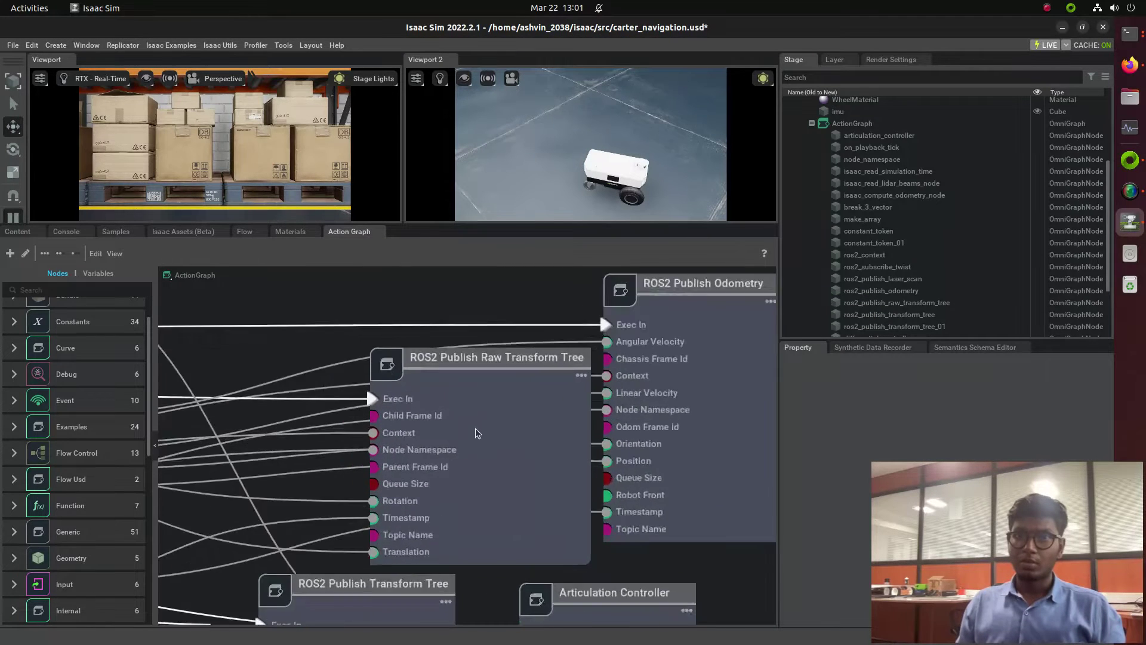
scroll(513, 364, "up", 2)
scroll(560, 359, "down", 1)
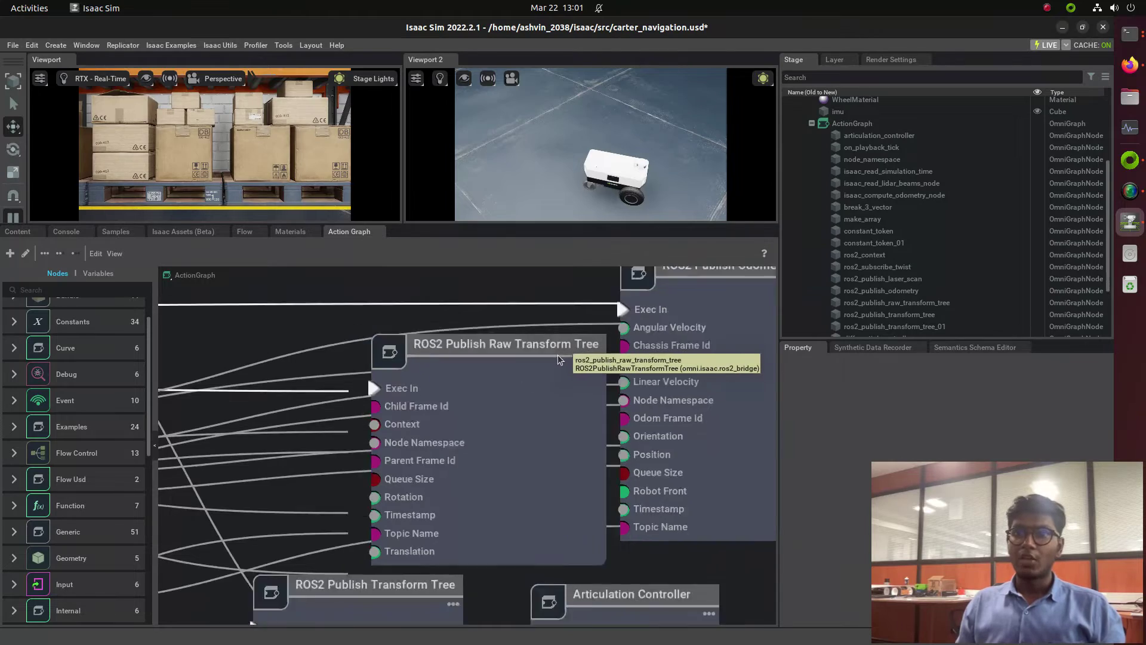
scroll(559, 359, "down", 5)
scroll(642, 391, "up", 5)
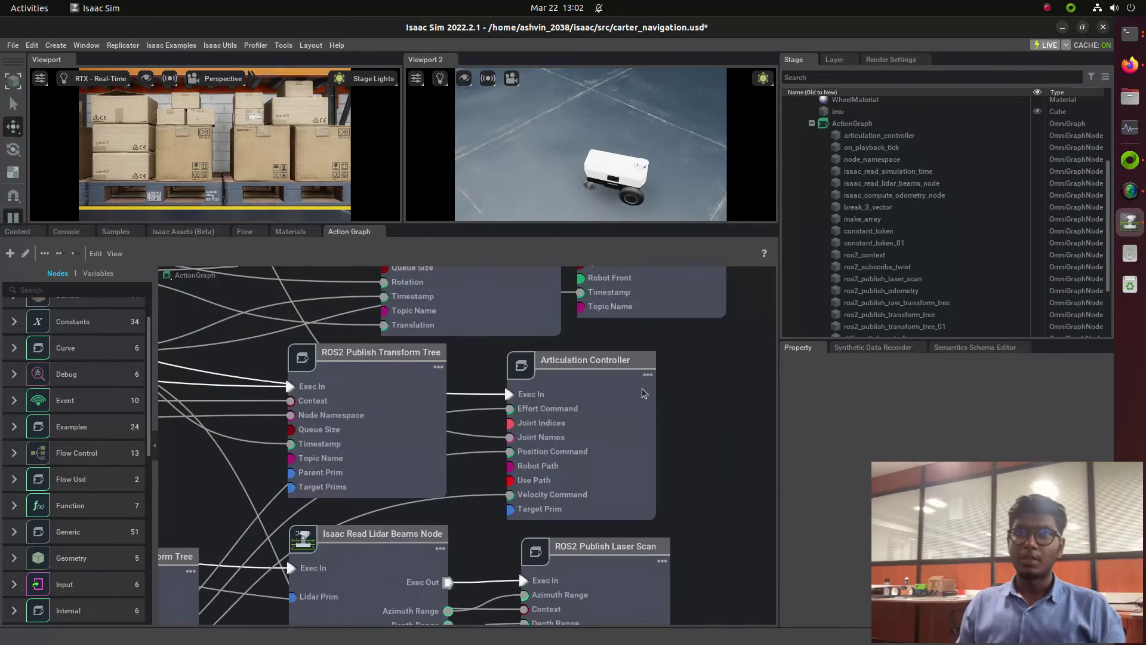
scroll(644, 392, "down", 5)
scroll(522, 388, "up", 6)
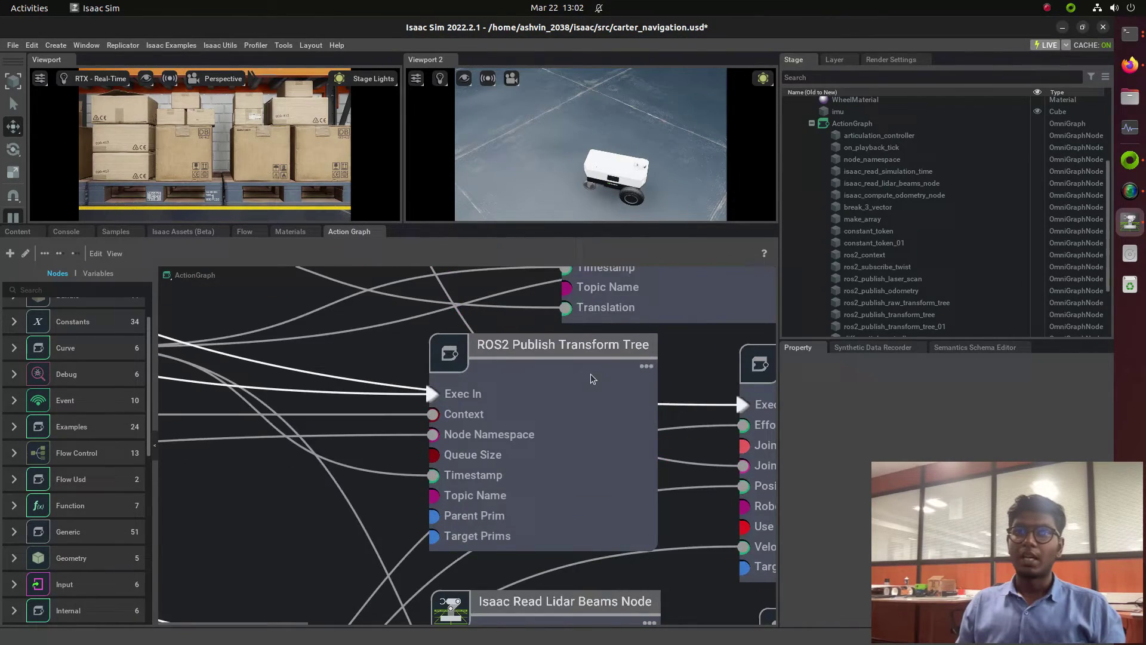
scroll(591, 378, "down", 3)
scroll(566, 496, "up", 4)
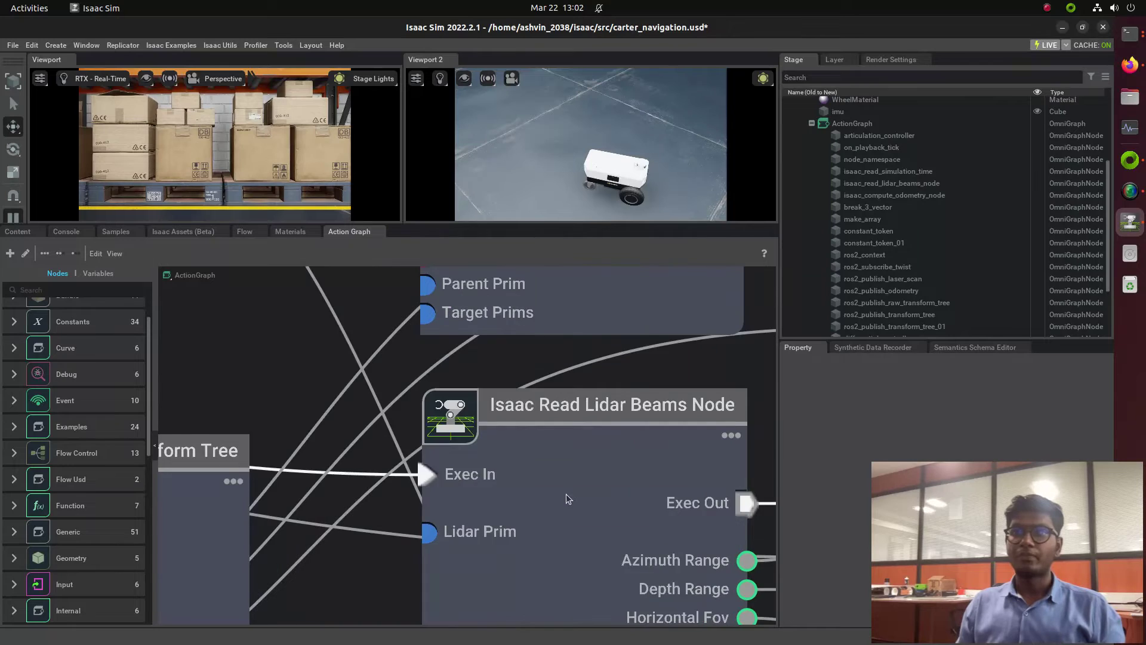
scroll(566, 493, "down", 6)
scroll(538, 466, "up", 5)
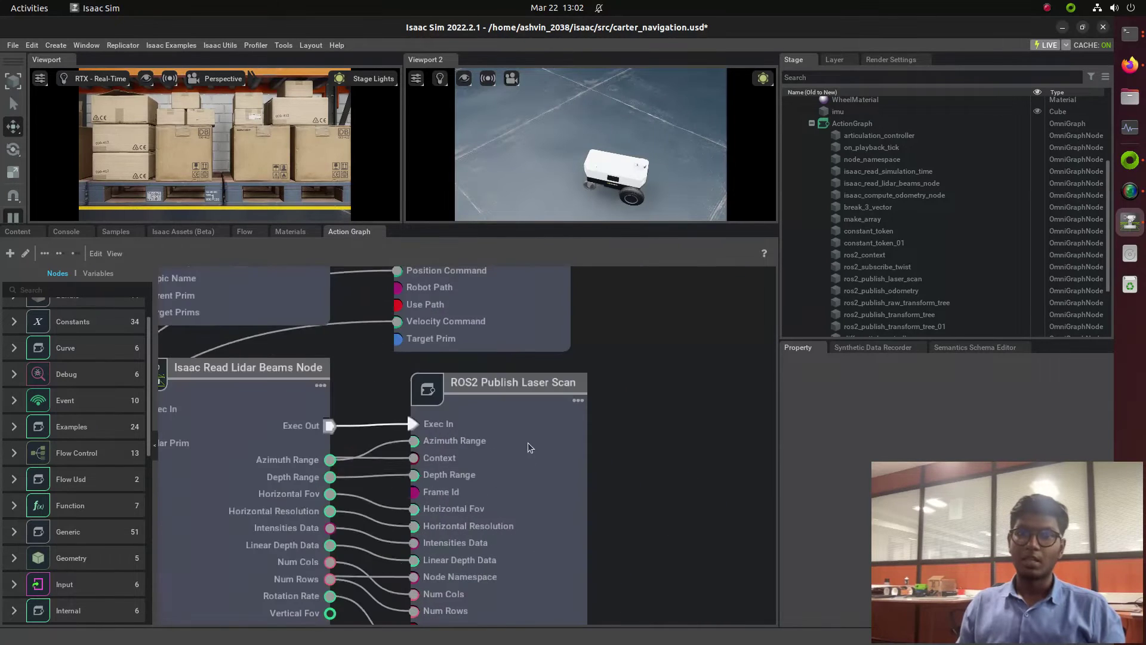
scroll(457, 419, "down", 5)
scroll(450, 446, "up", 5)
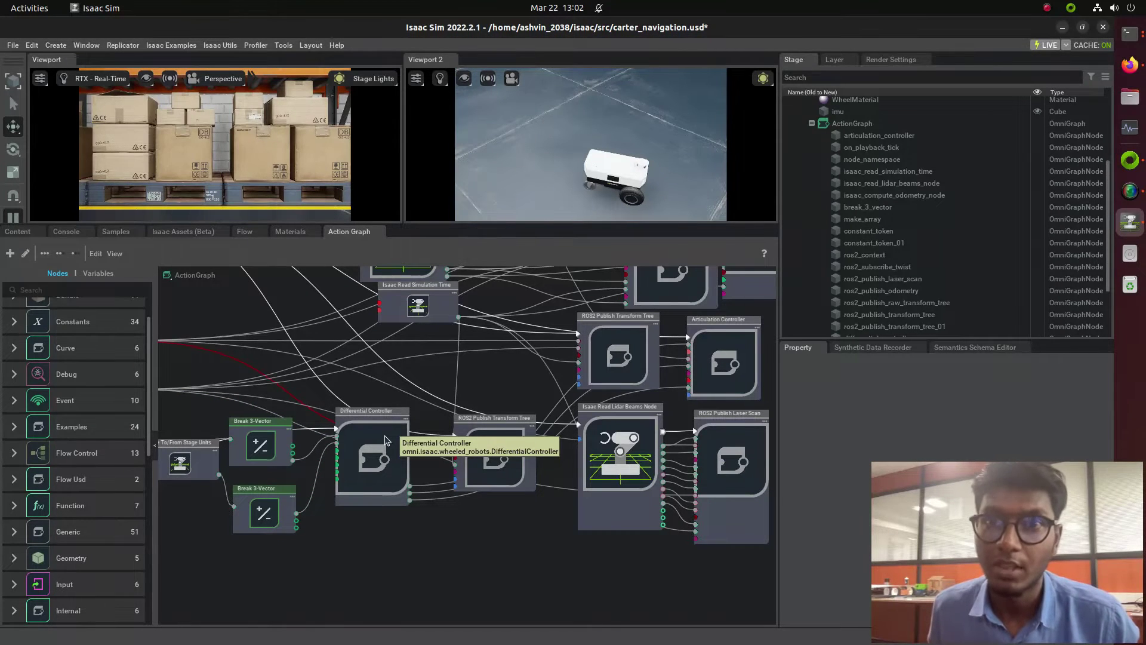
scroll(385, 440, "up", 5)
scroll(329, 381, "down", 5)
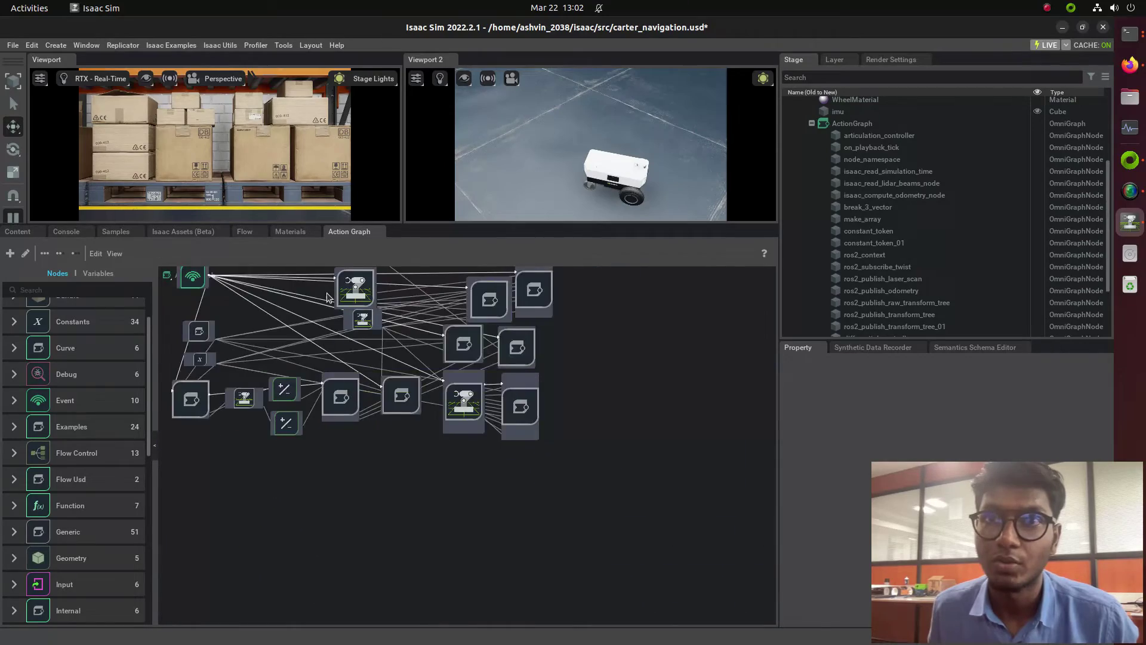
scroll(398, 293, "up", 4)
scroll(399, 294, "down", 5)
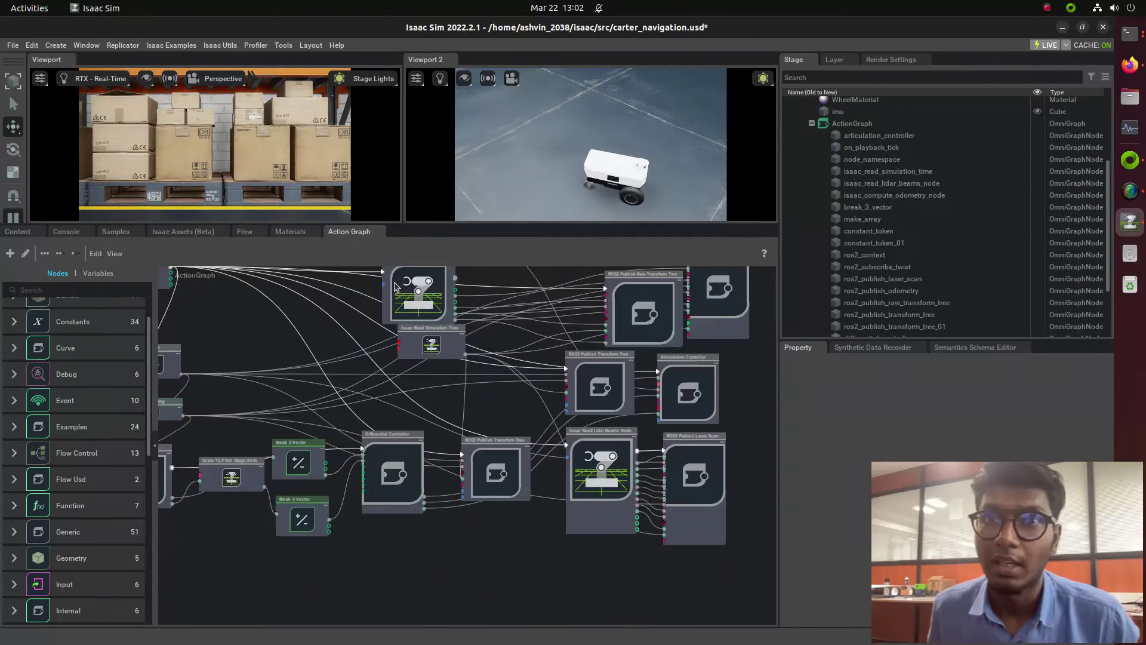
scroll(484, 295, "up", 6)
scroll(496, 289, "down", 6)
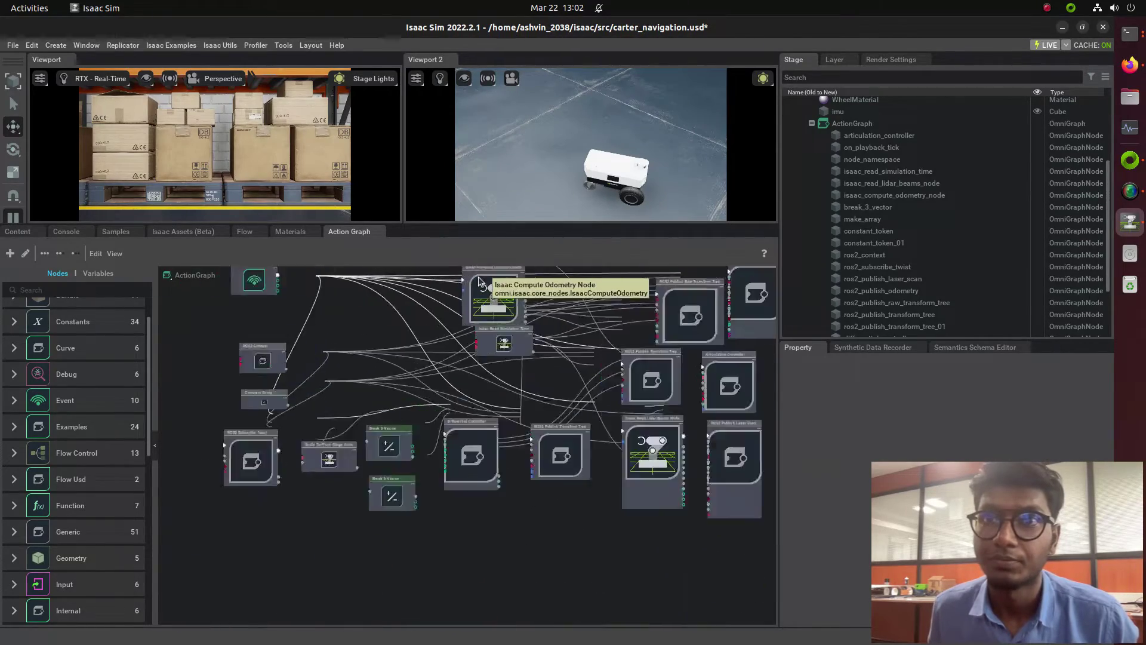
scroll(503, 278, "up", 5)
scroll(510, 281, "down", 5)
scroll(510, 281, "up", 6)
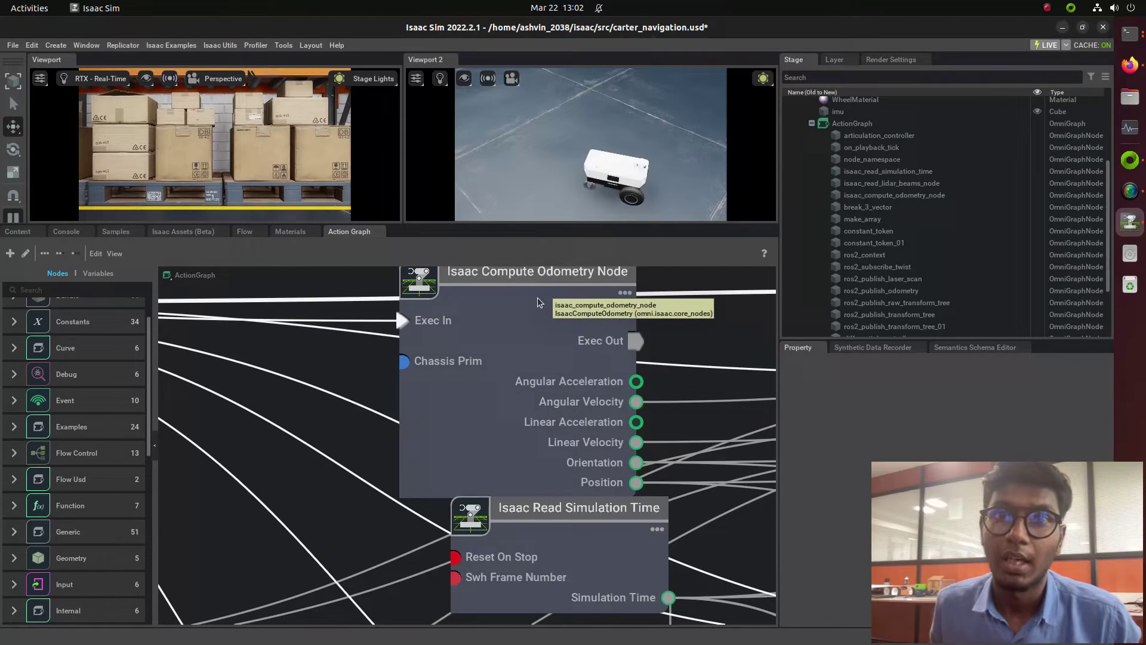
scroll(539, 302, "down", 8)
scroll(385, 413, "up", 5)
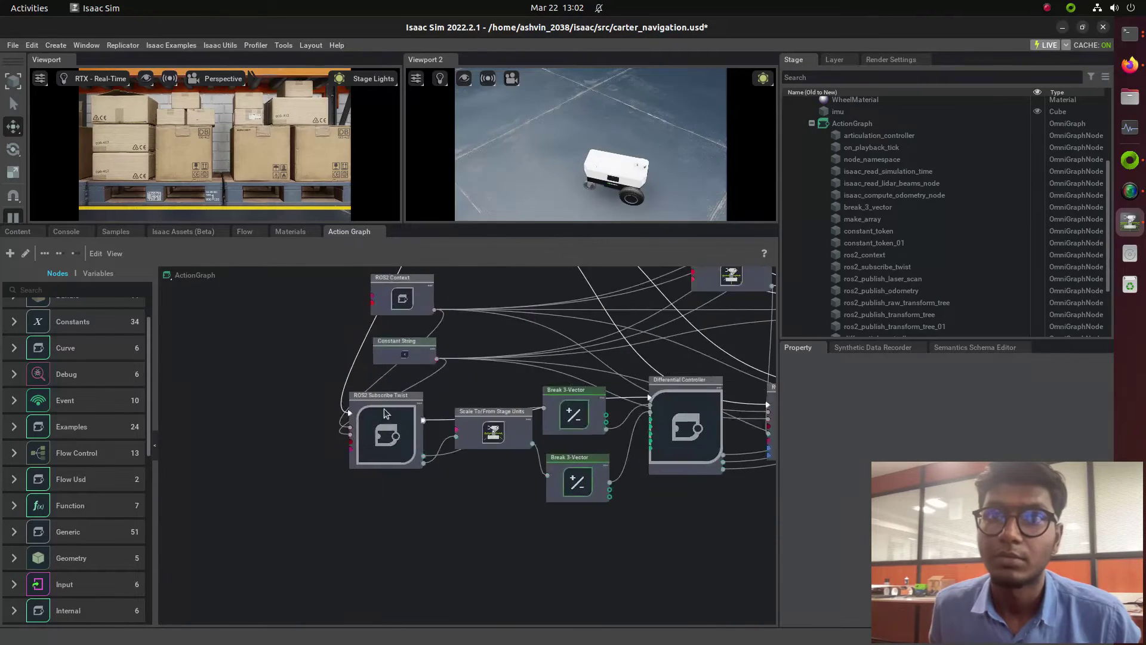
scroll(385, 413, "up", 3)
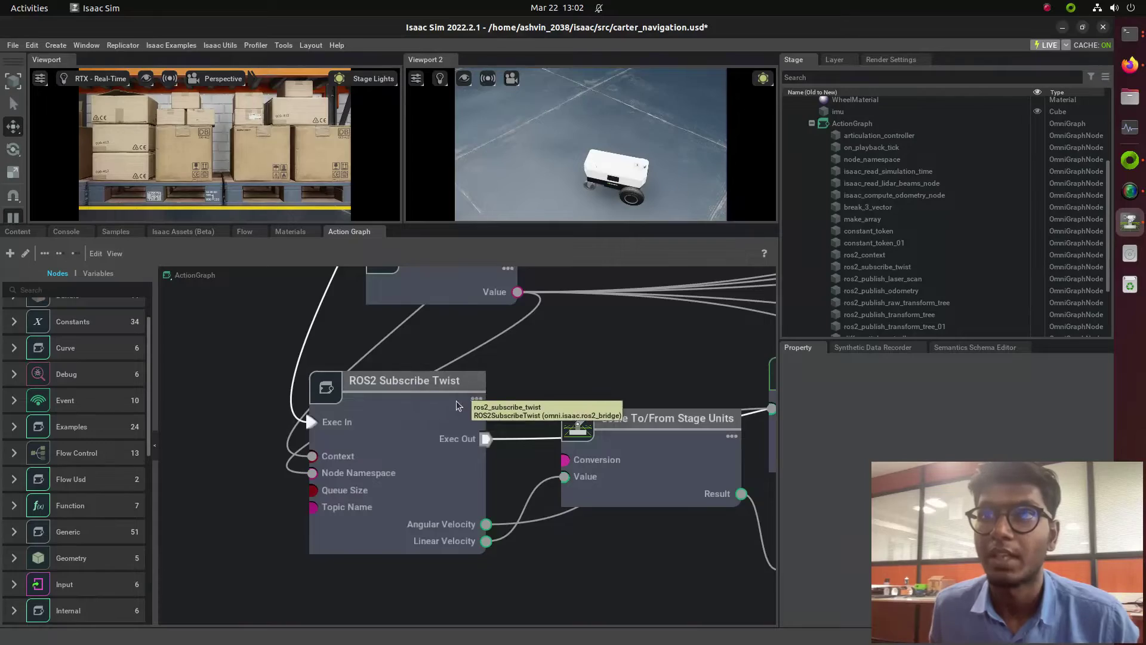
scroll(456, 402, "down", 6)
scroll(617, 340, "up", 8)
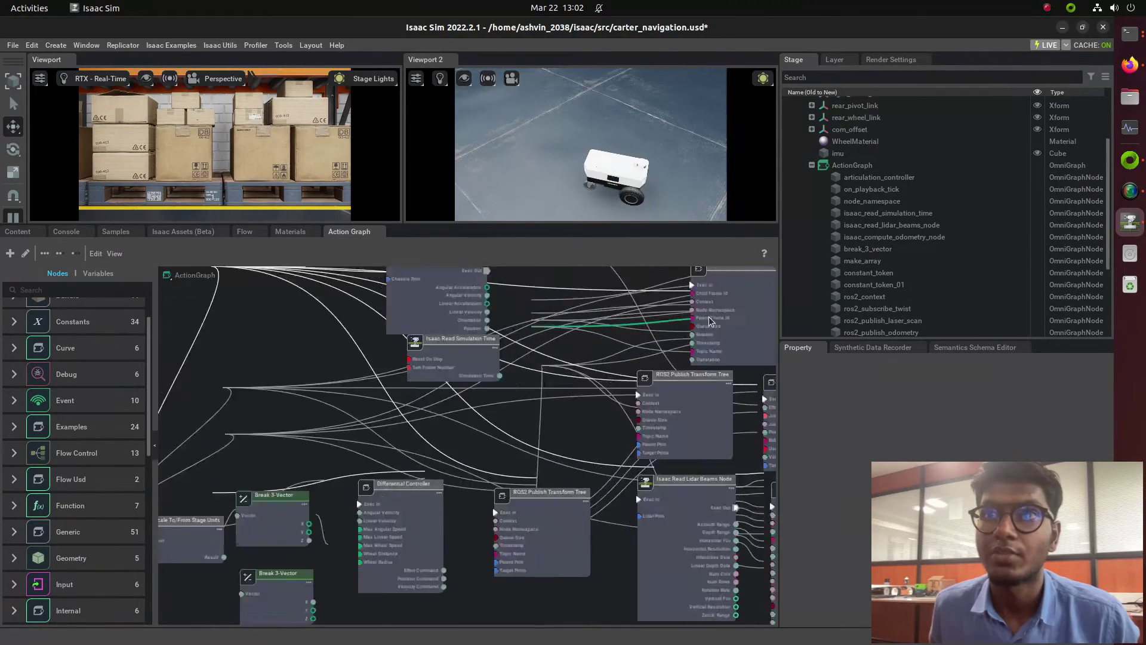
scroll(643, 311, "down", 3)
scroll(643, 310, "down", 5)
scroll(621, 305, "up", 8)
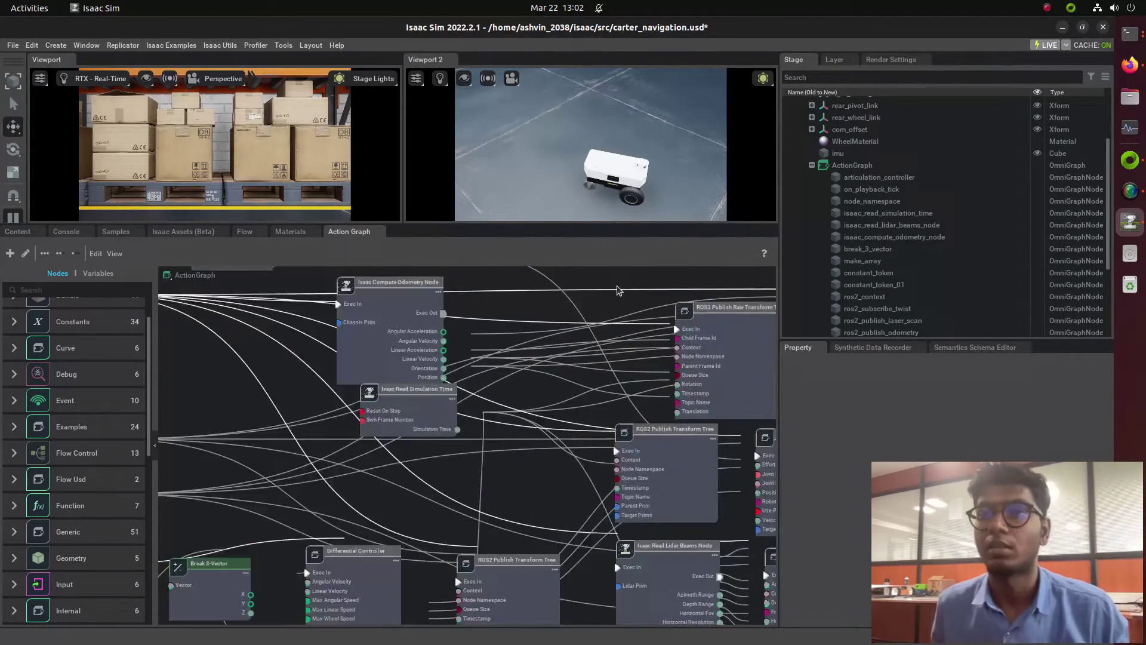
scroll(617, 308, "down", 3)
scroll(614, 308, "down", 2)
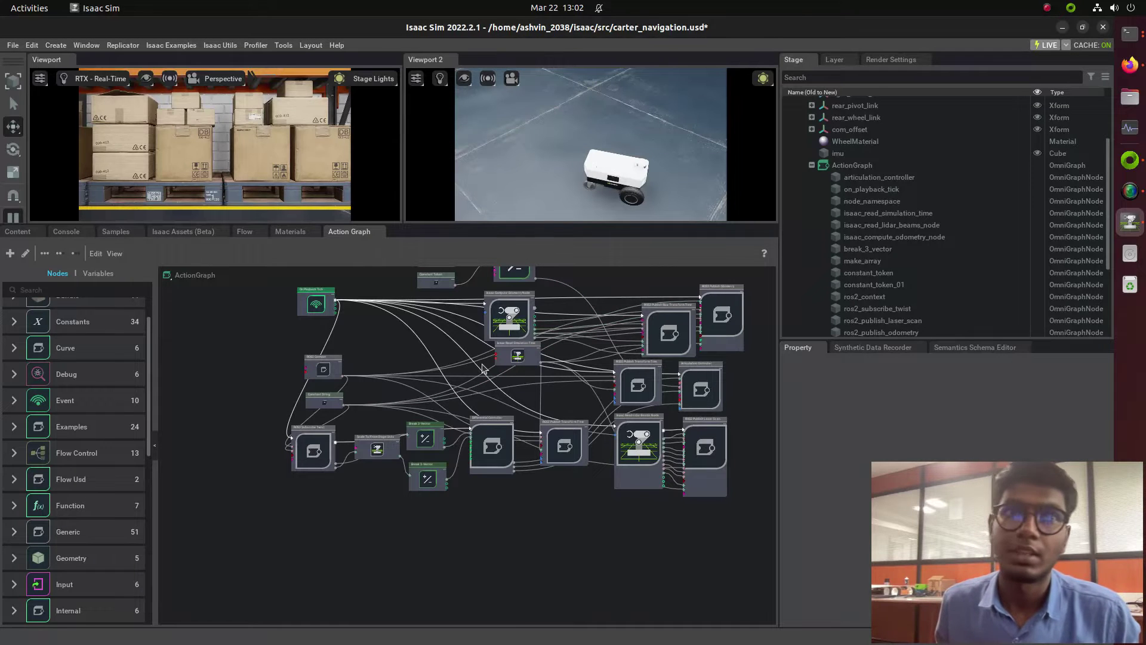
Step: Launch rqt from the terminal
left_click(1140, 33)
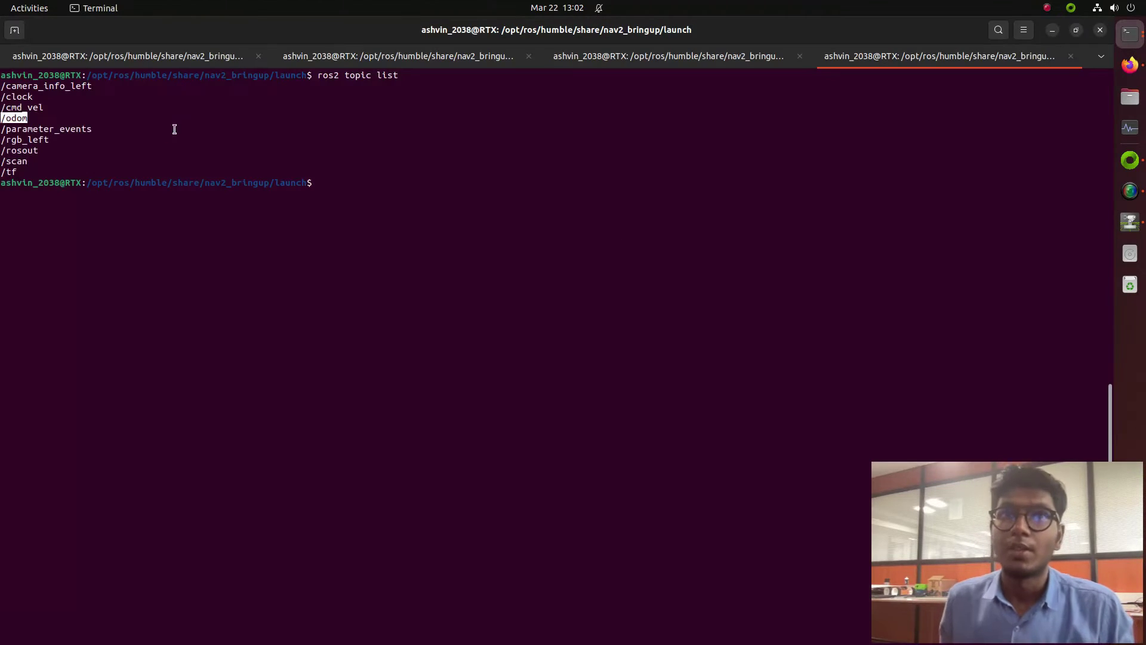
left_click(423, 245)
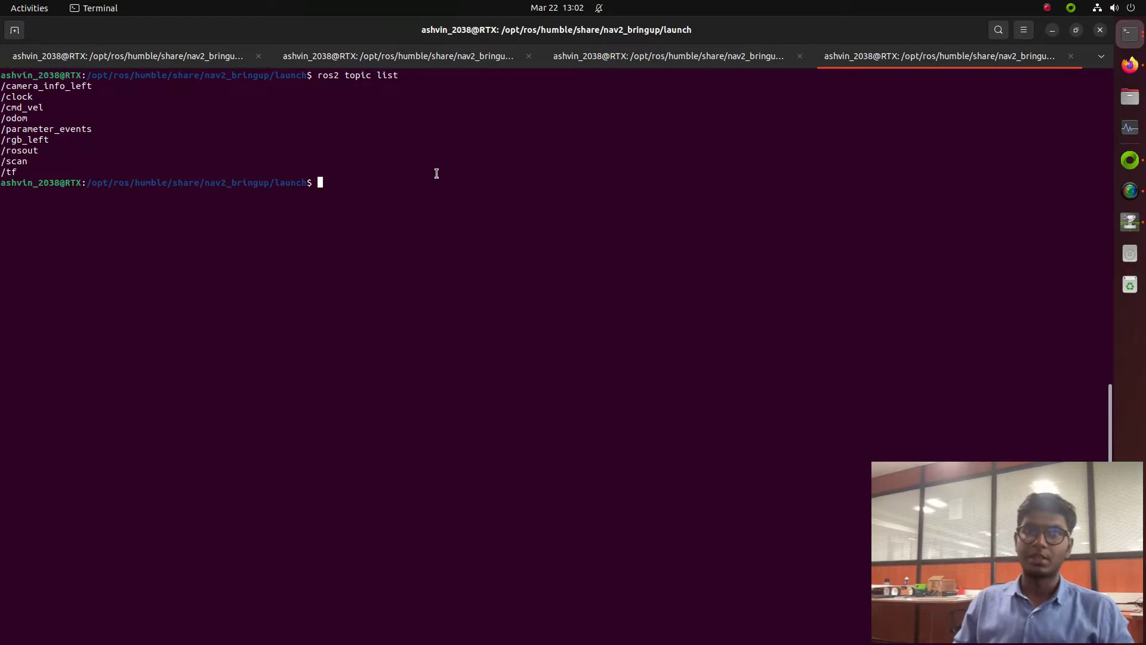
type("rqt")
key("Return")
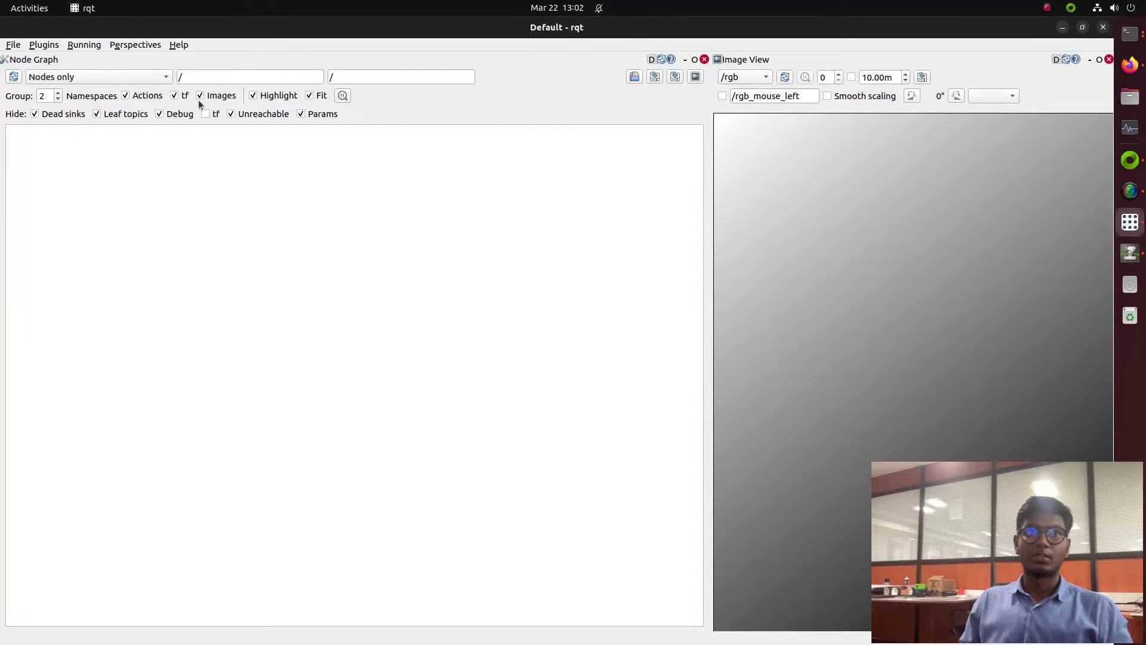
Step: Set rqt's Node Graph to Nodes/Topics (all), then stop rqt with Ctrl+C
left_click(137, 78)
left_click(137, 92)
left_click(119, 77)
left_click(117, 95)
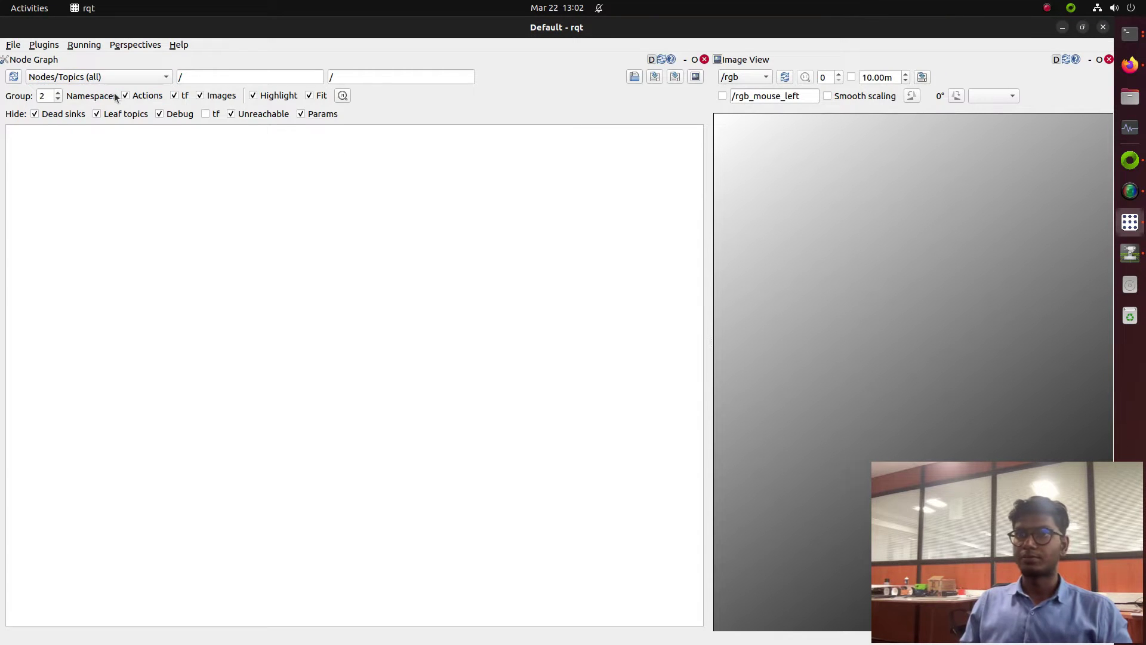
left_click(1129, 33)
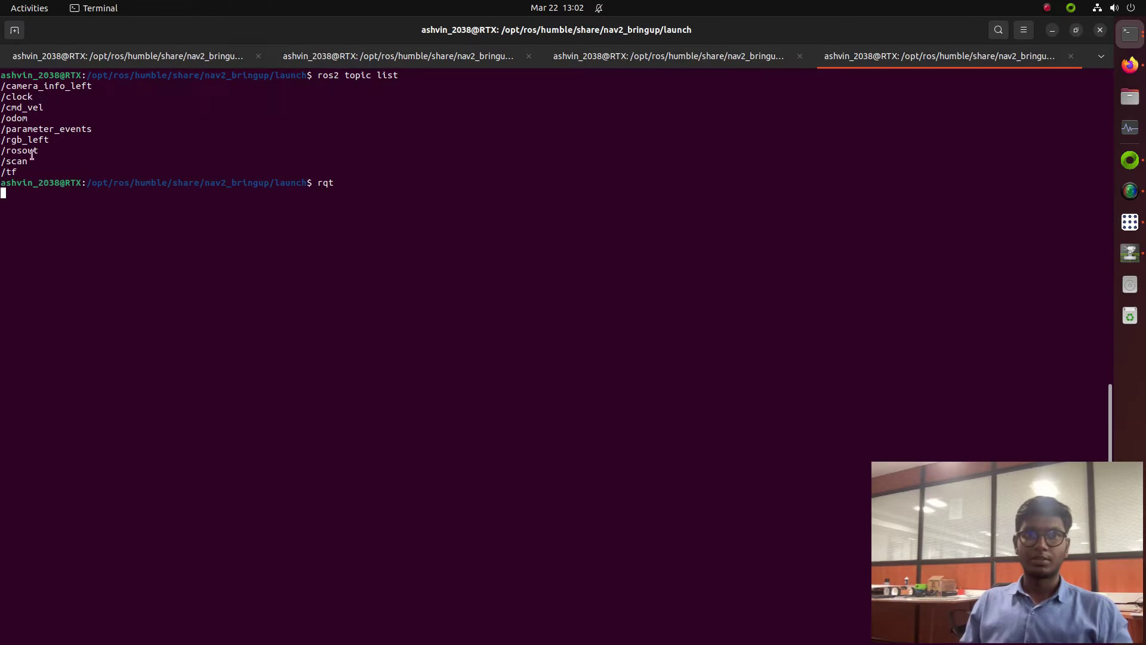
key("ctrl+c")
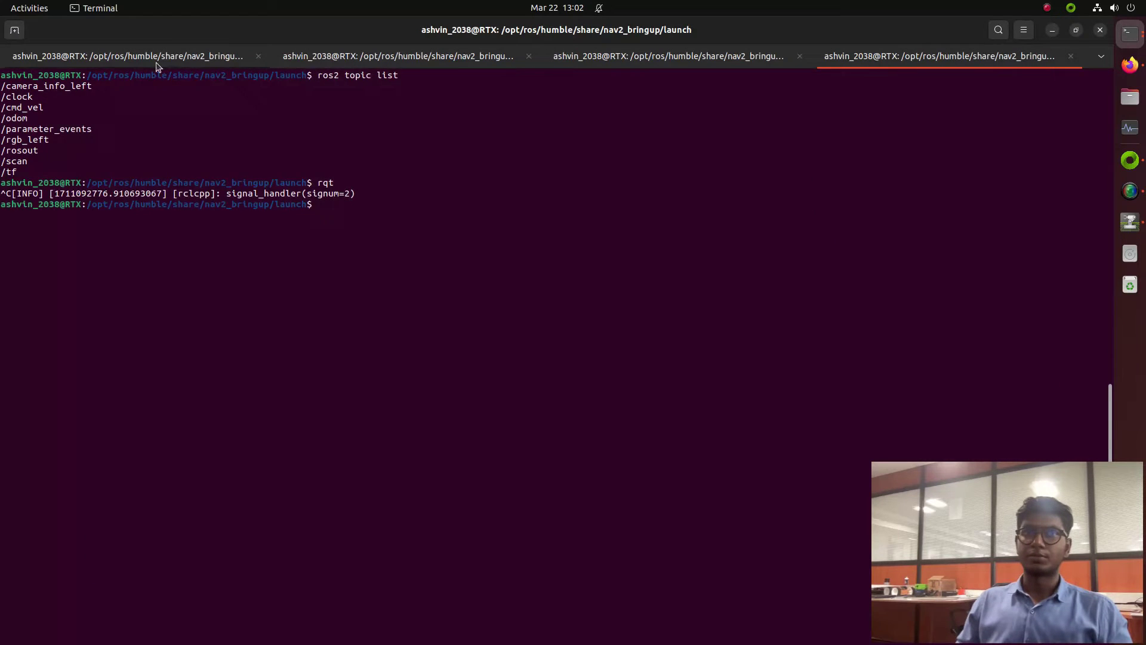
Step: Rerun the Nav2 bringup launch with sim time, autostart and the carter warehouse map in tab 1
left_click(165, 60)
key("Up")
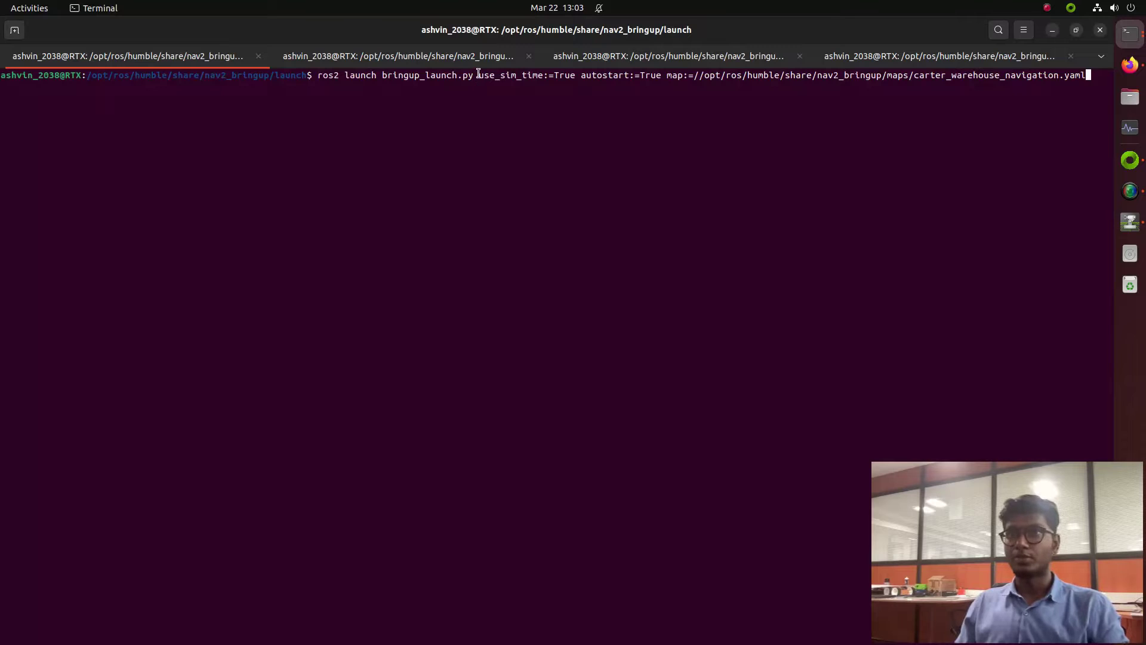
left_click_drag(479, 75, 1095, 79)
left_click(520, 103)
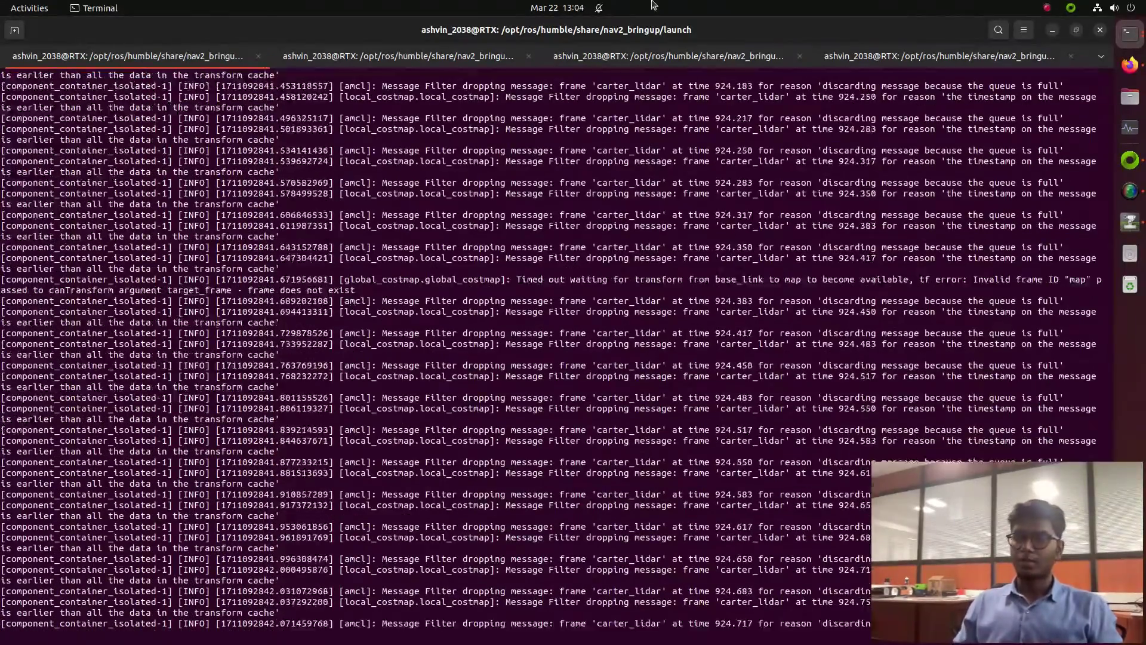
key("ctrl+Page_Down")
Step: Run rviz2 with the nav2_default_view layout and zoom into the warehouse map
key("ctrl+shift+v")
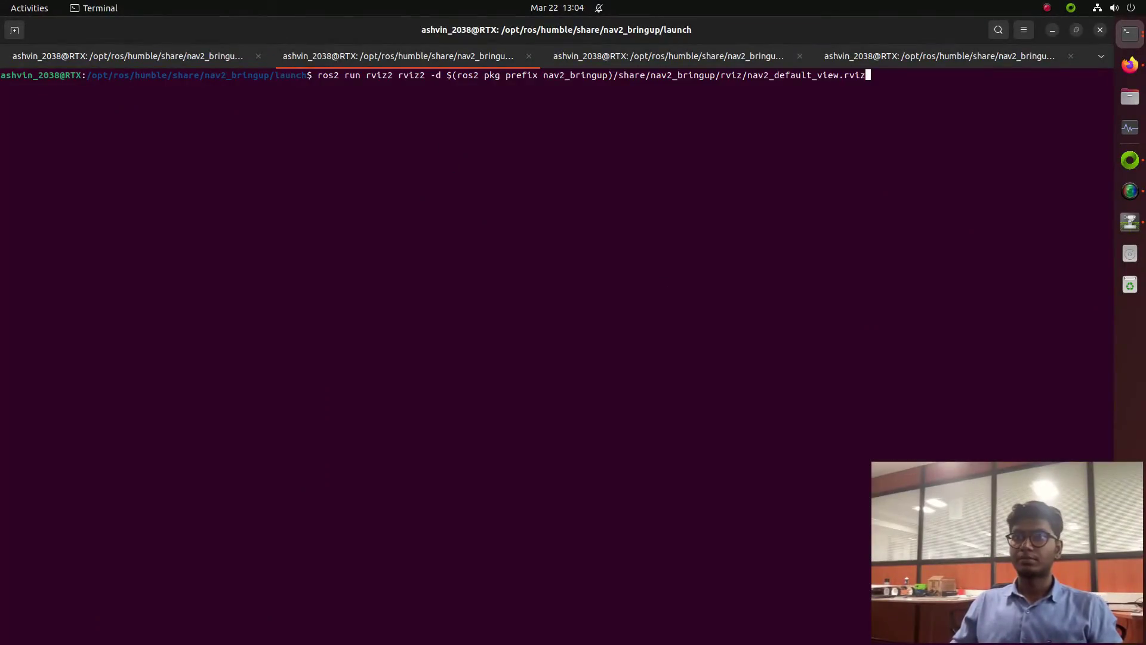
key("Return")
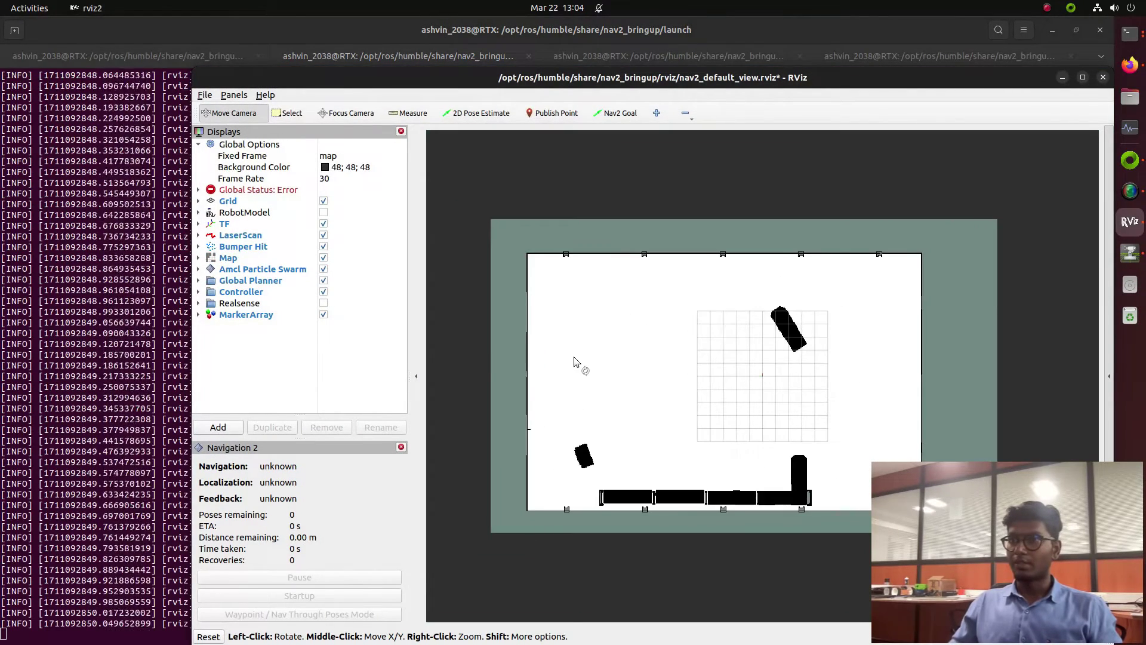
scroll(578, 364, "up", 2)
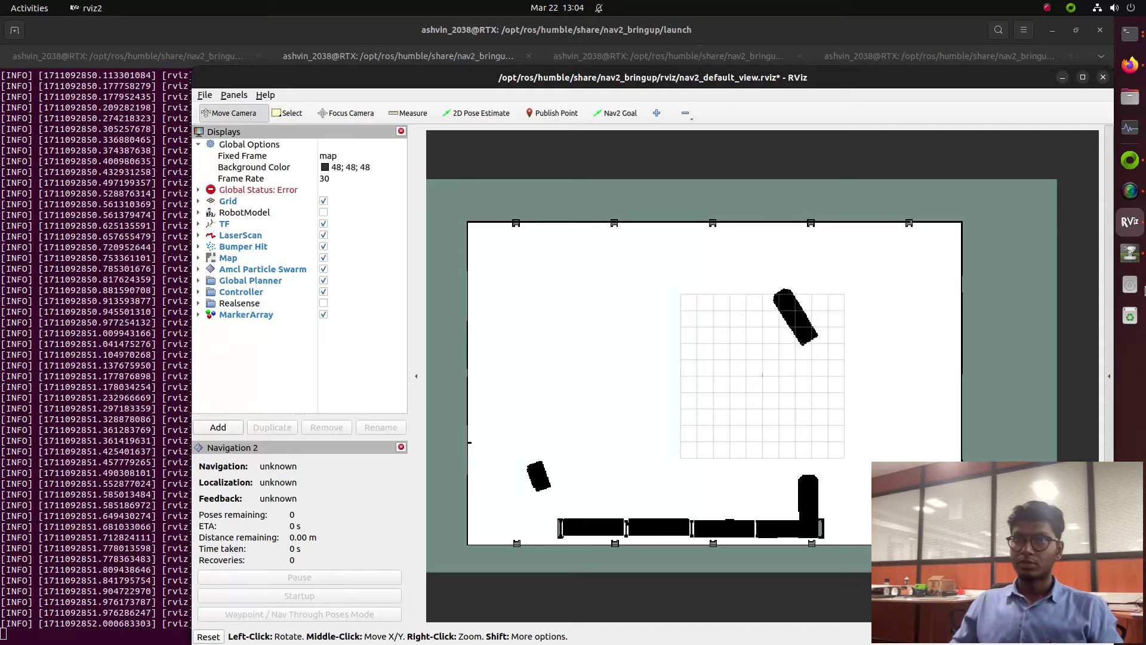
Step: Check the simulation in Isaac Sim, then re-examine the RViz map
left_click(1142, 254)
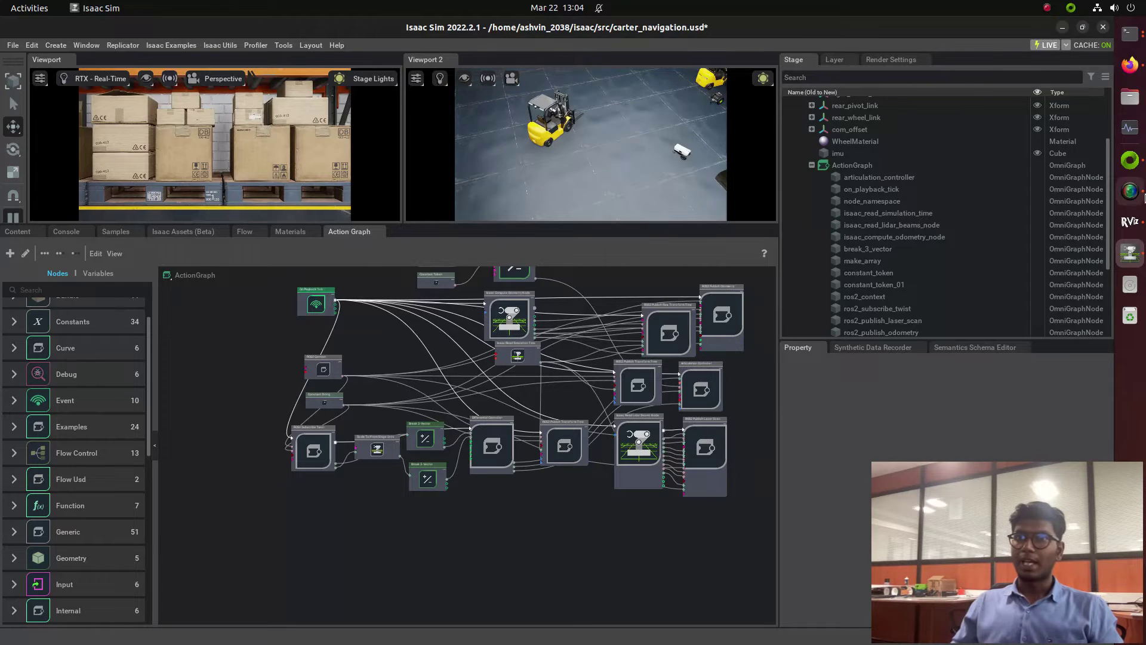
left_click(1130, 221)
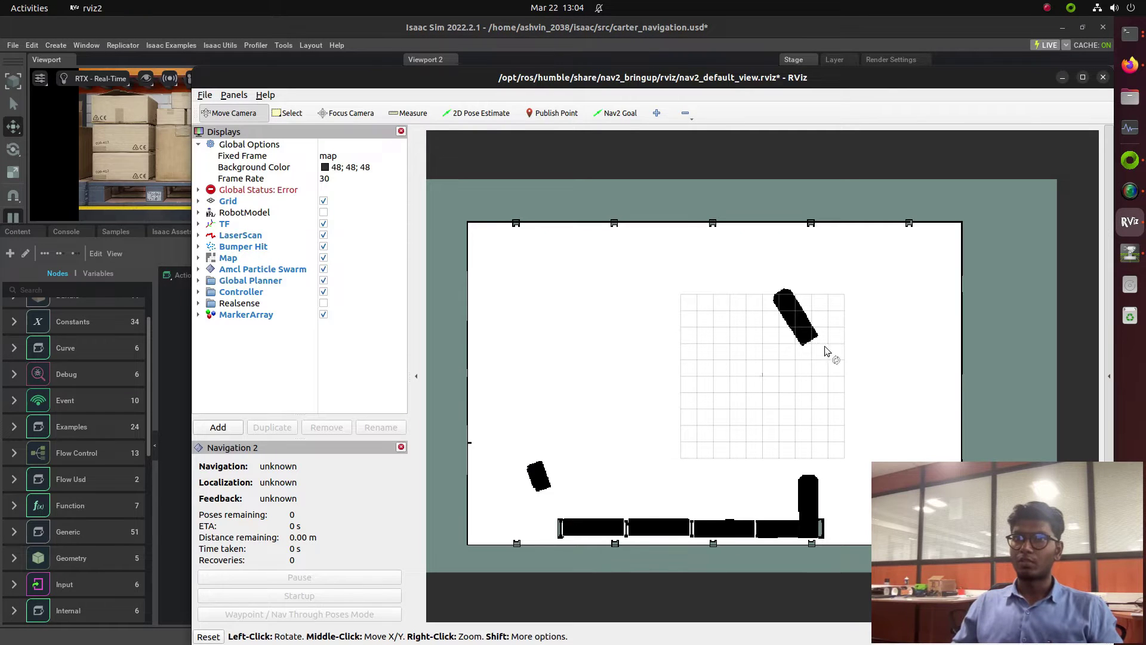
scroll(739, 368, "up", 15)
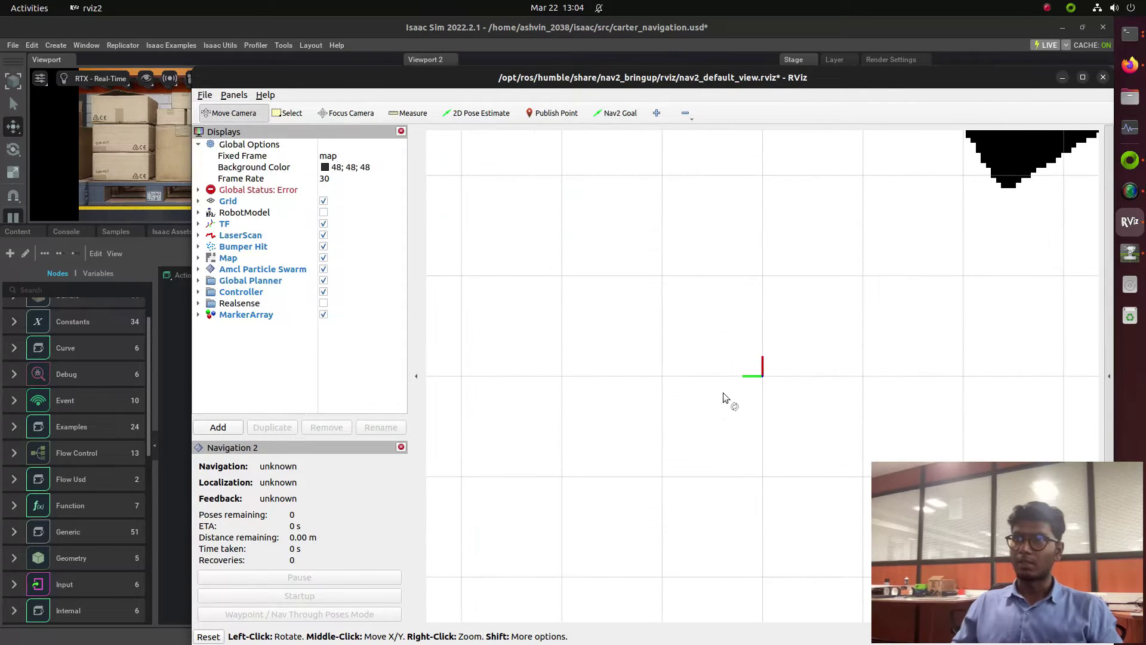
scroll(838, 374, "down", 4)
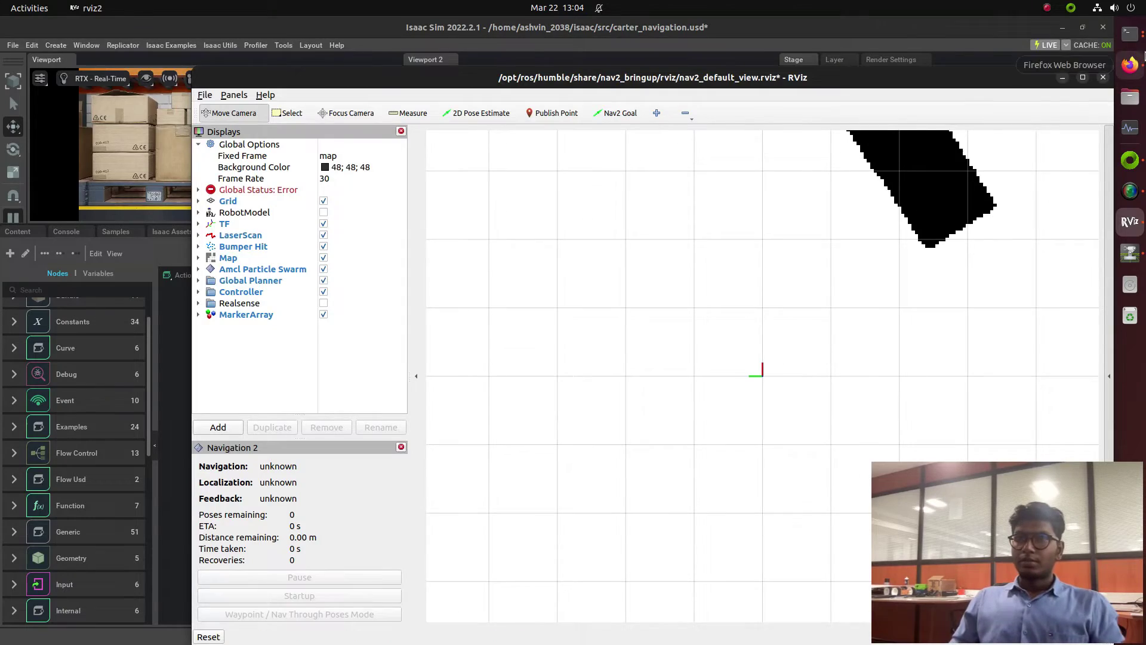
left_click(1137, 37)
Step: Run the static transform publisher in tab 3 and relaunch rqt from tab 4
left_click(716, 56)
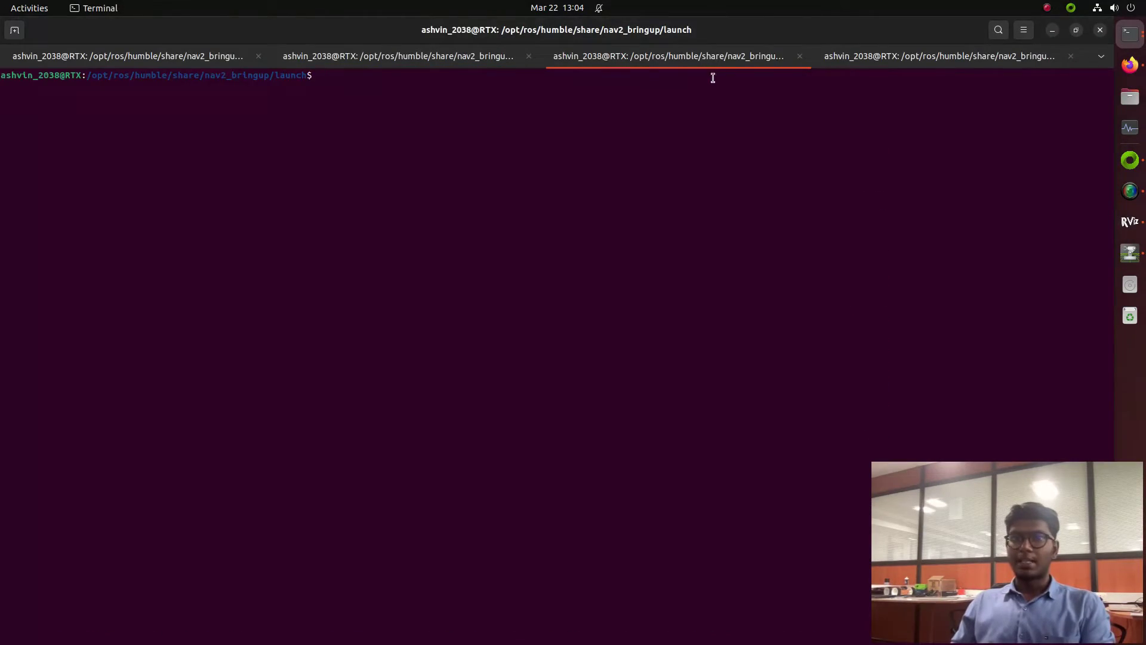
key("Up")
key("Return")
left_click(943, 57)
key("Return")
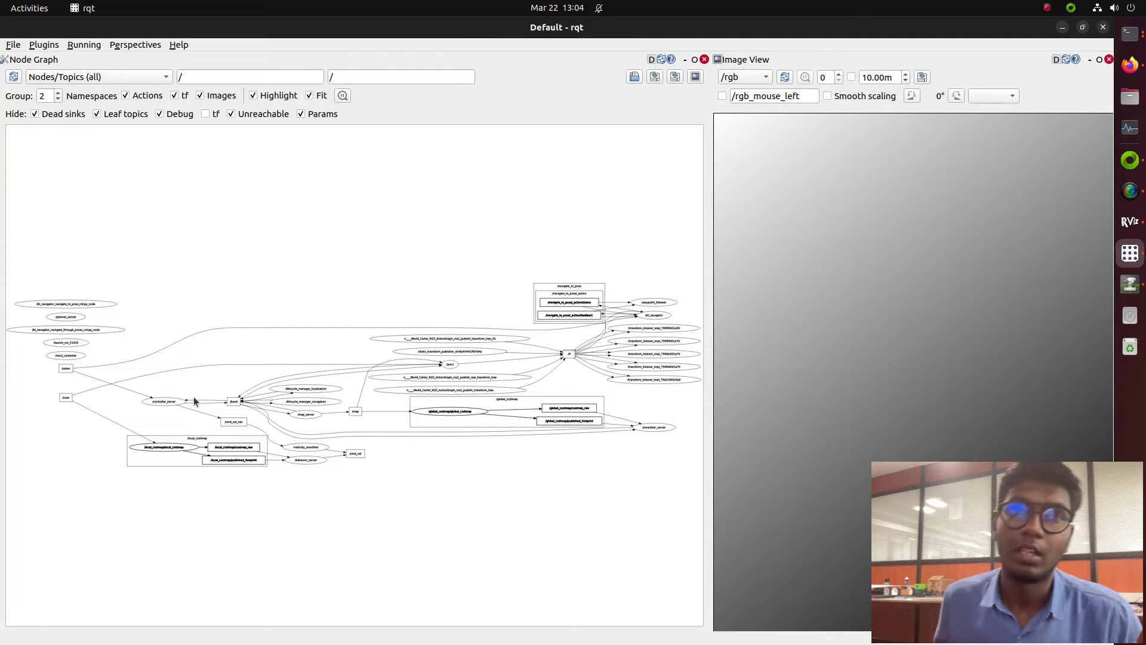
Step: Zoom around the rqt Node Graph to inspect links between Nav2 servers, costmaps and /tf
mouse_move(199, 391)
scroll(196, 392, "up", 5)
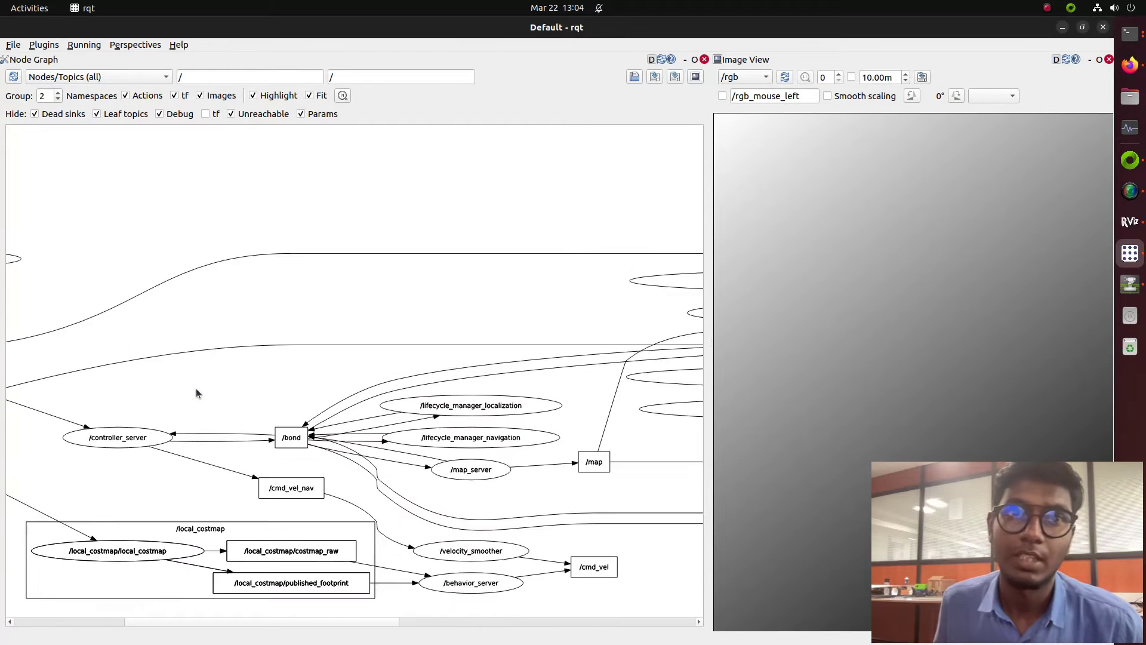
scroll(198, 386, "down", 6)
scroll(129, 378, "up", 2)
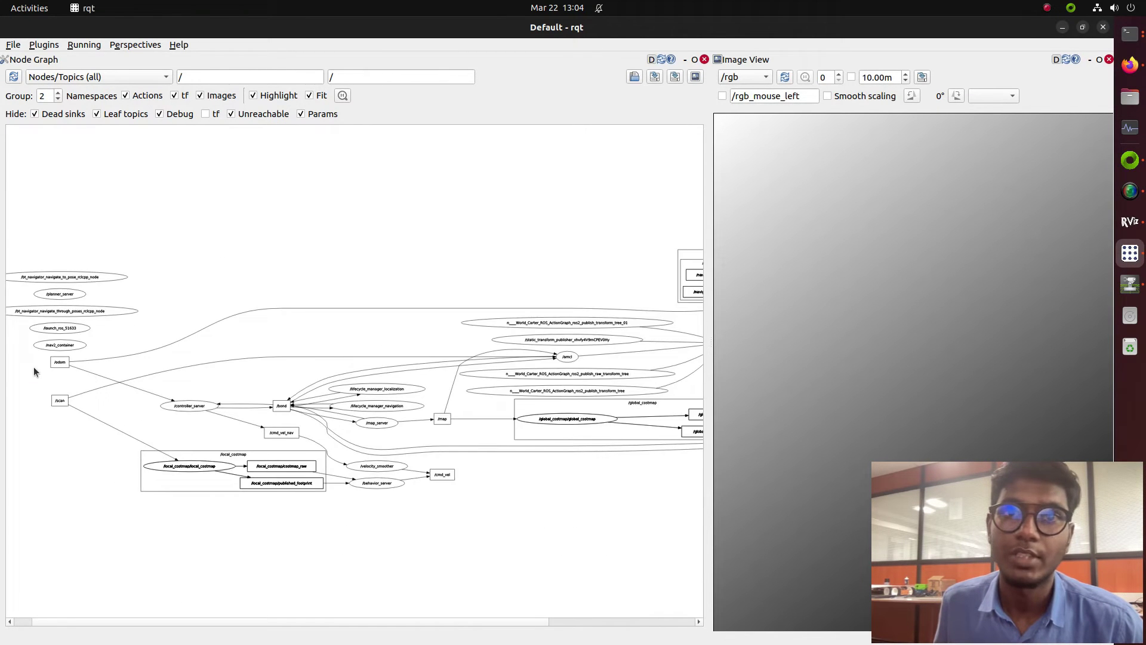
scroll(33, 368, "up", 4)
scroll(195, 340, "down", 8)
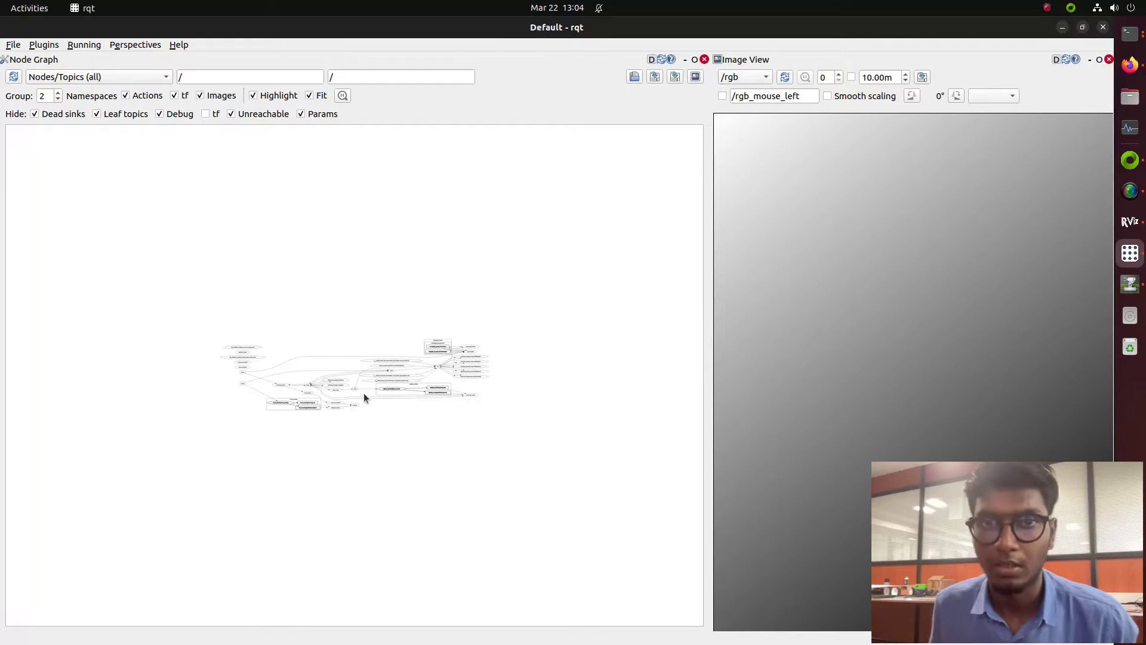
scroll(365, 398, "up", 4)
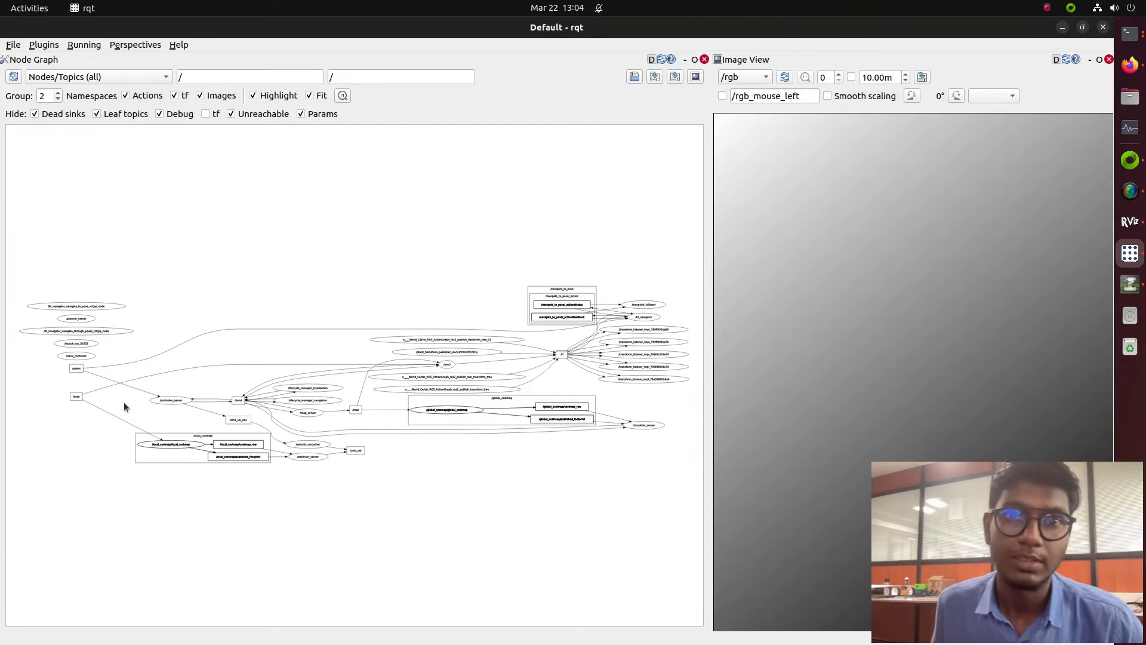
scroll(95, 393, "up", 5)
scroll(63, 410, "down", 6)
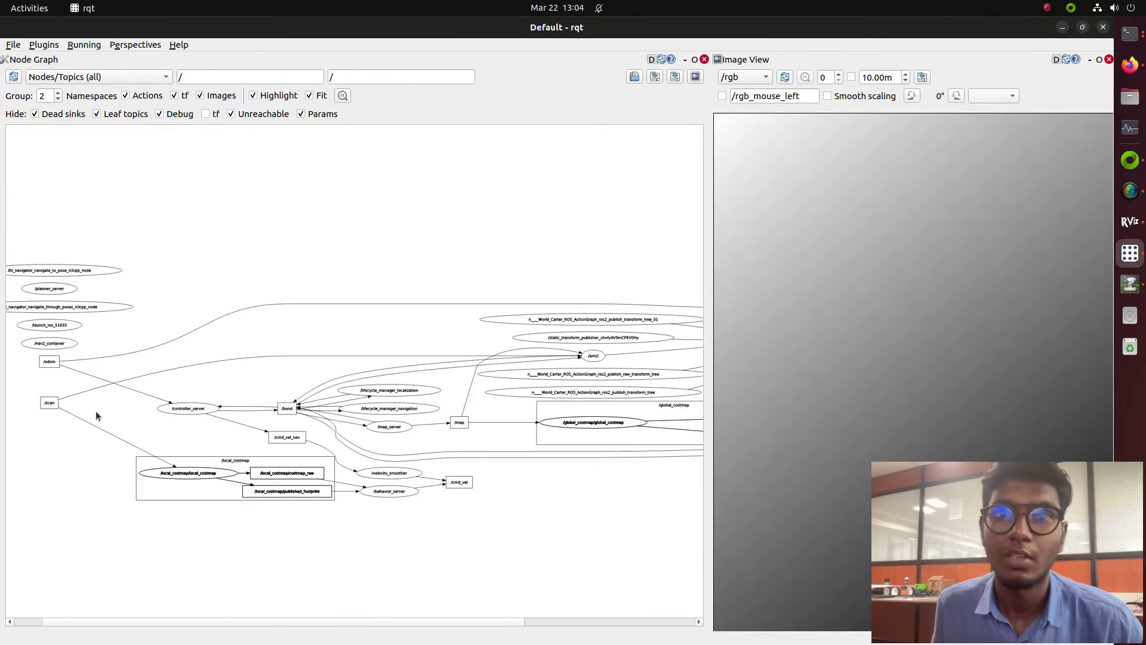
scroll(203, 445, "up", 6)
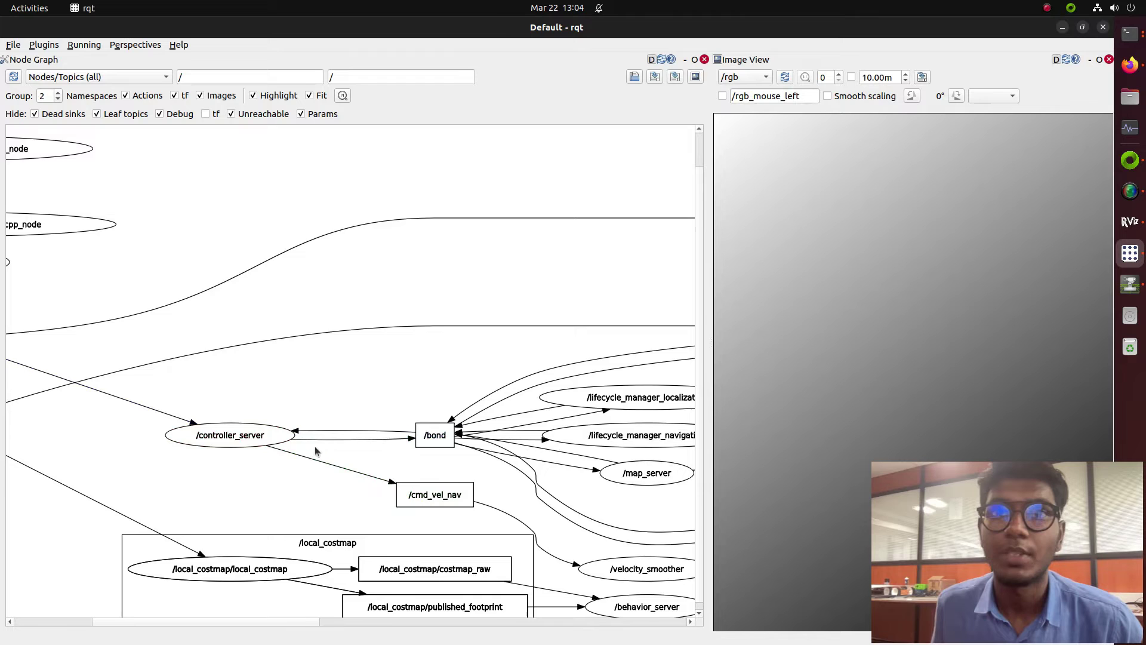
scroll(347, 454, "down", 5)
scroll(380, 459, "up", 4)
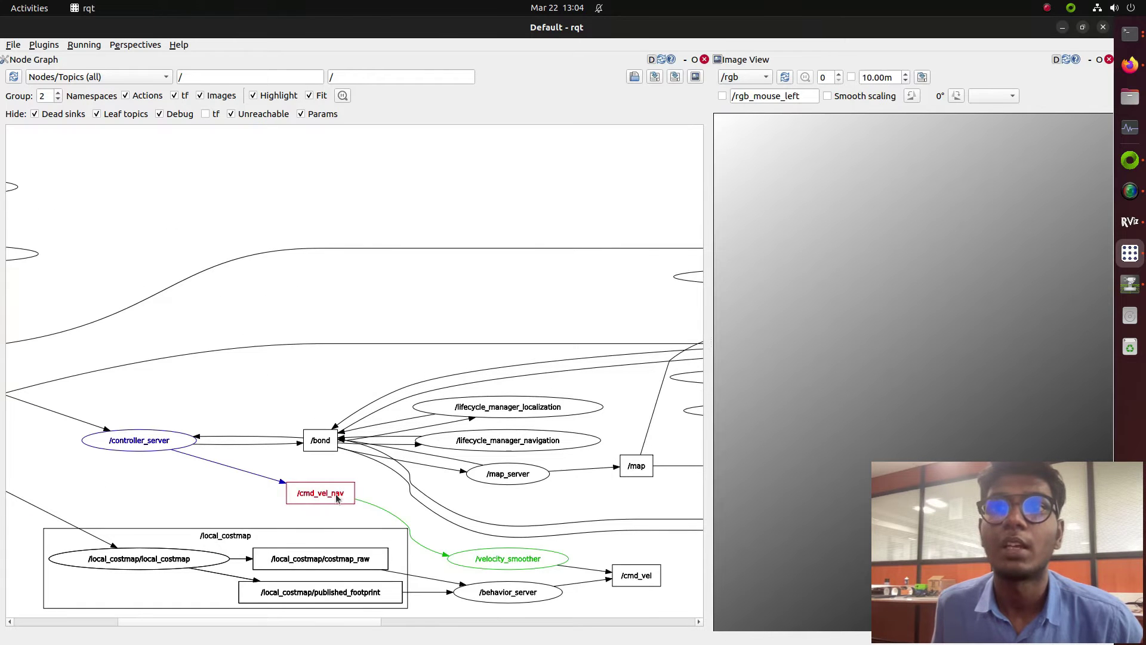
scroll(337, 497, "down", 5)
scroll(459, 520, "up", 3)
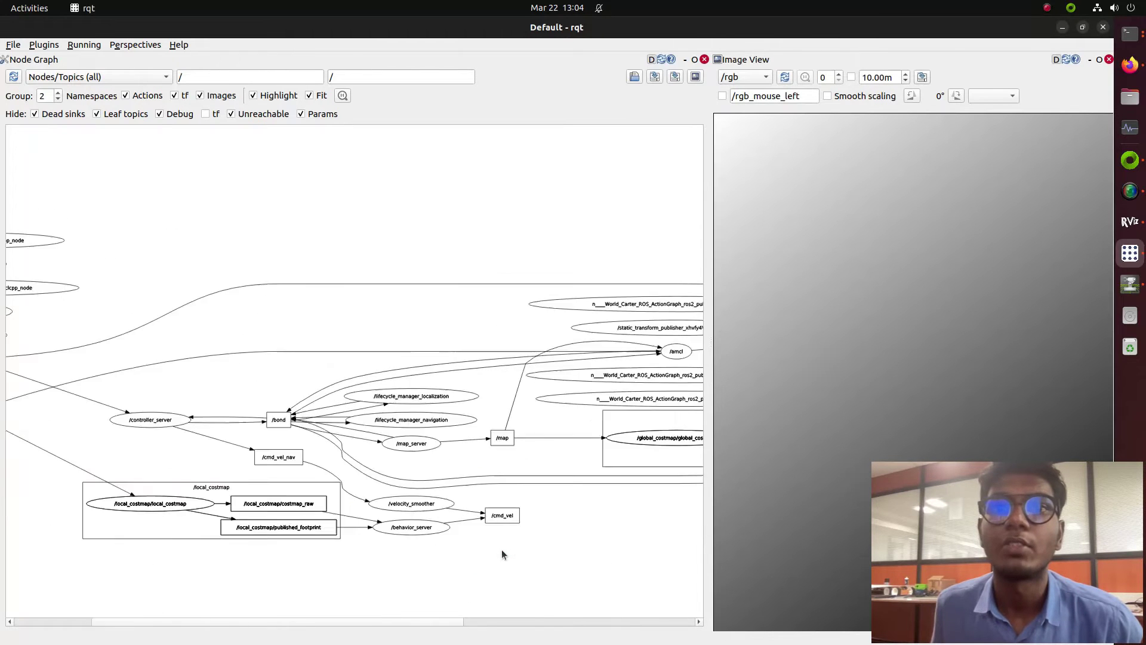
scroll(489, 520, "down", 1)
scroll(442, 513, "up", 4)
scroll(400, 531, "down", 1)
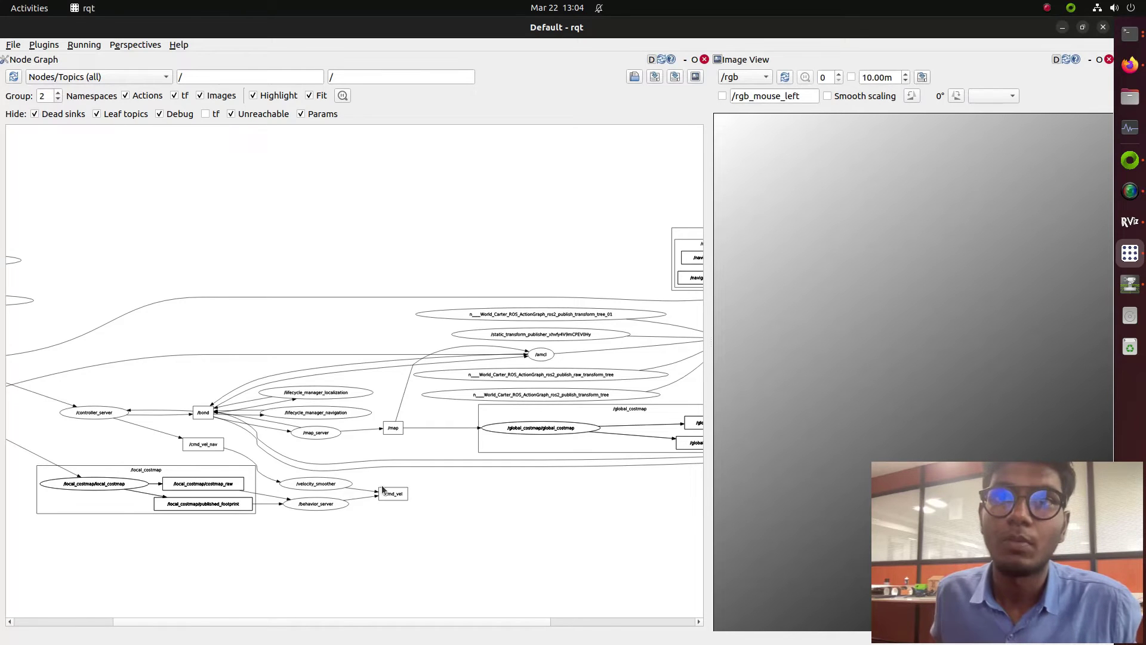
scroll(358, 508, "up", 3)
scroll(402, 539, "down", 3)
scroll(408, 535, "up", 2)
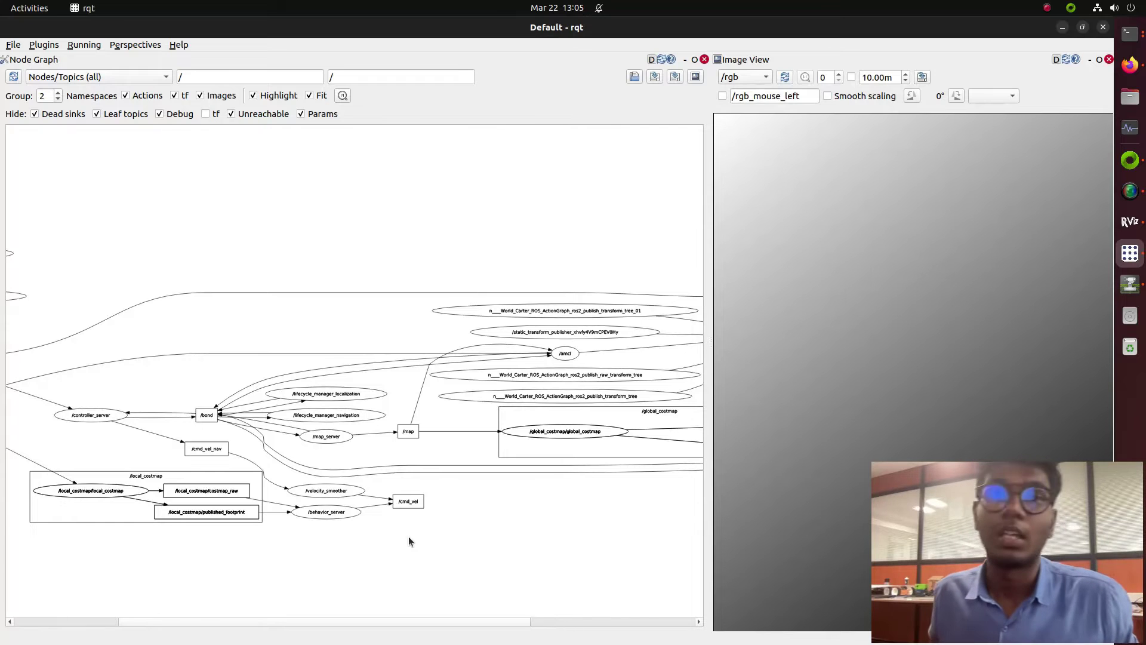
scroll(120, 531, "up", 3)
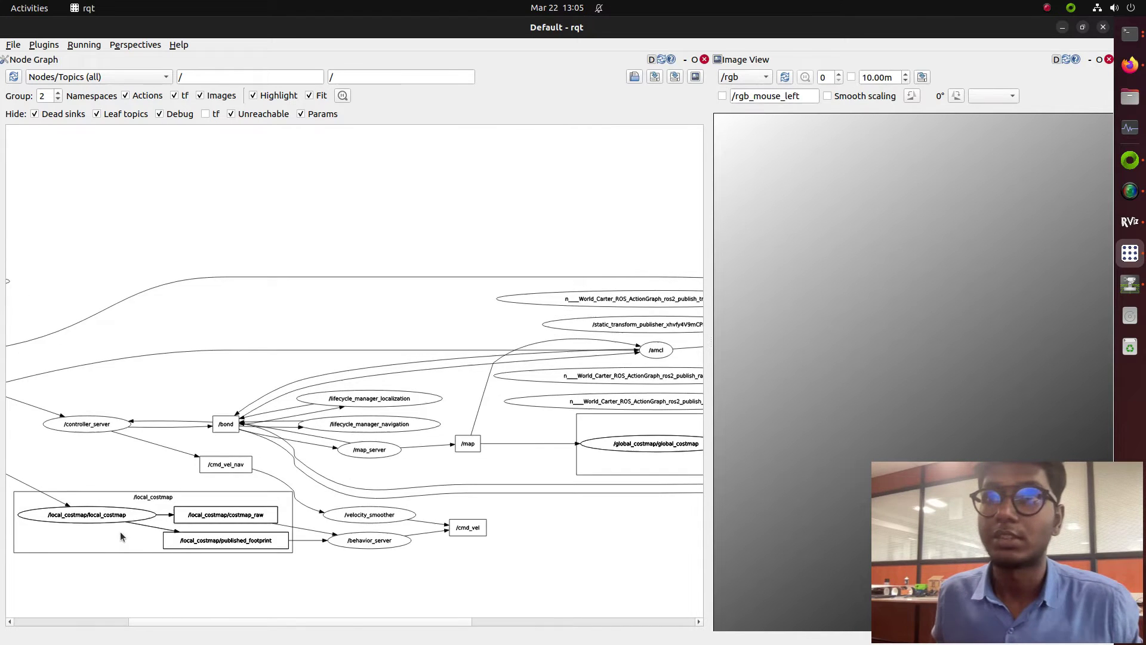
scroll(274, 504, "down", 4)
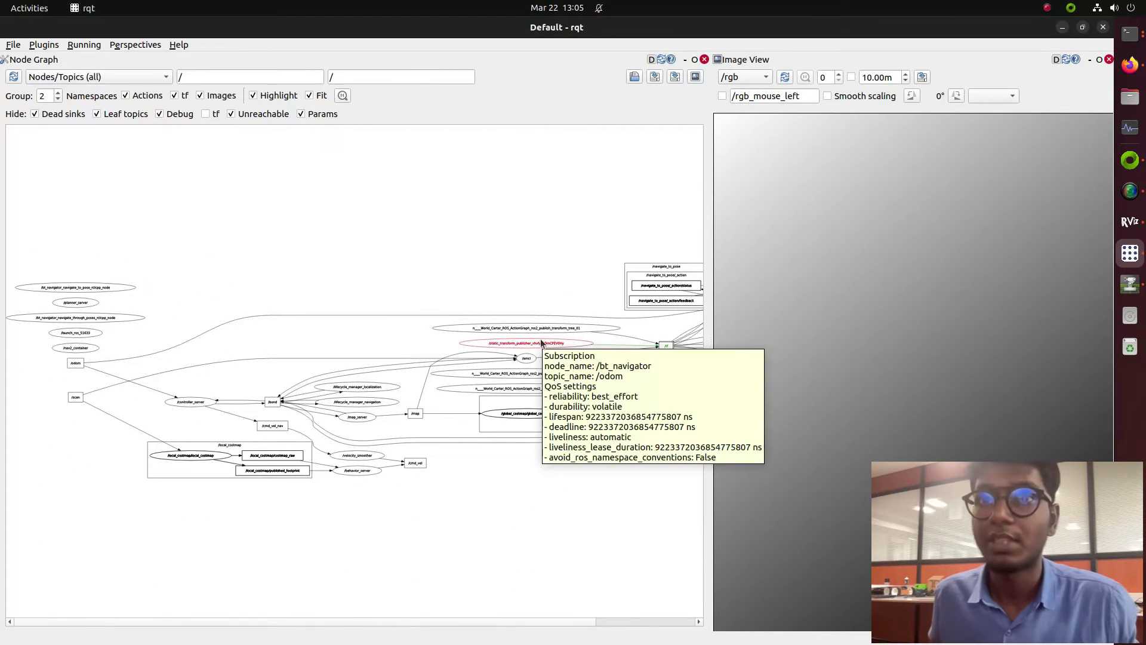
scroll(544, 344, "up", 3)
scroll(548, 344, "down", 2)
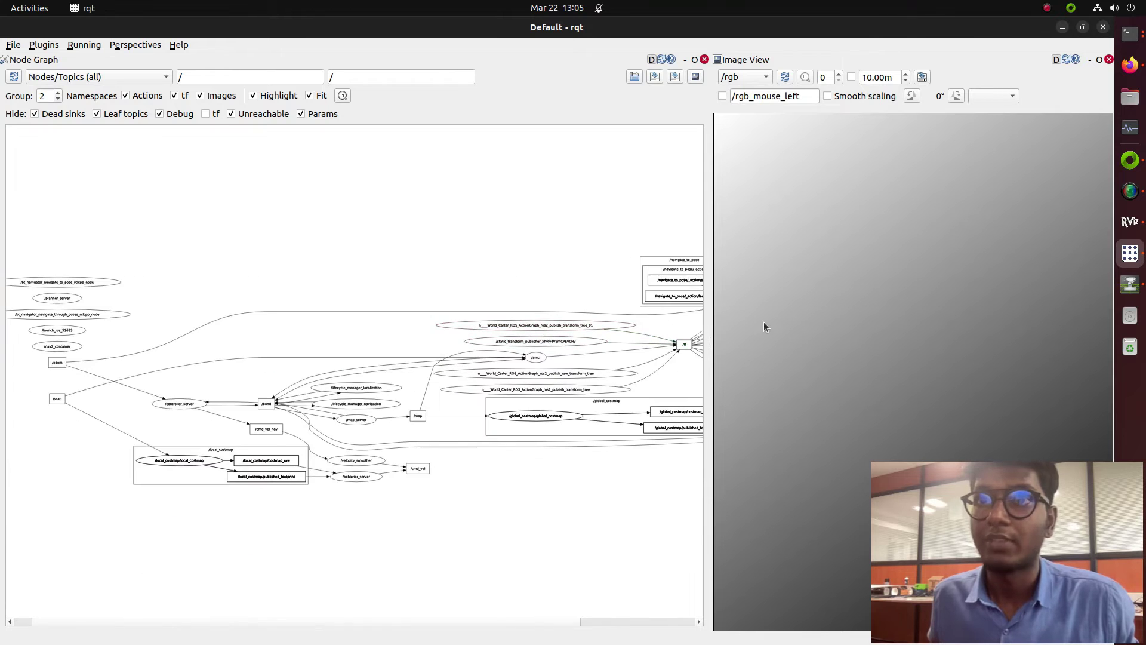
scroll(650, 352, "down", 2)
scroll(649, 353, "up", 3)
scroll(648, 352, "down", 3)
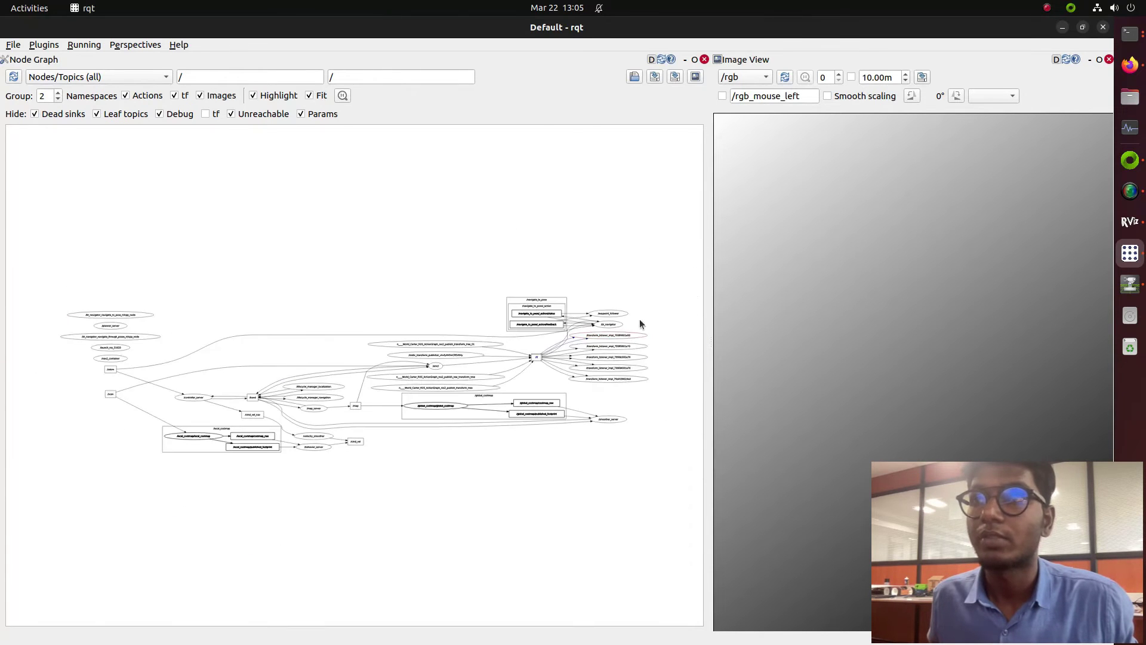
scroll(646, 354, "up", 4)
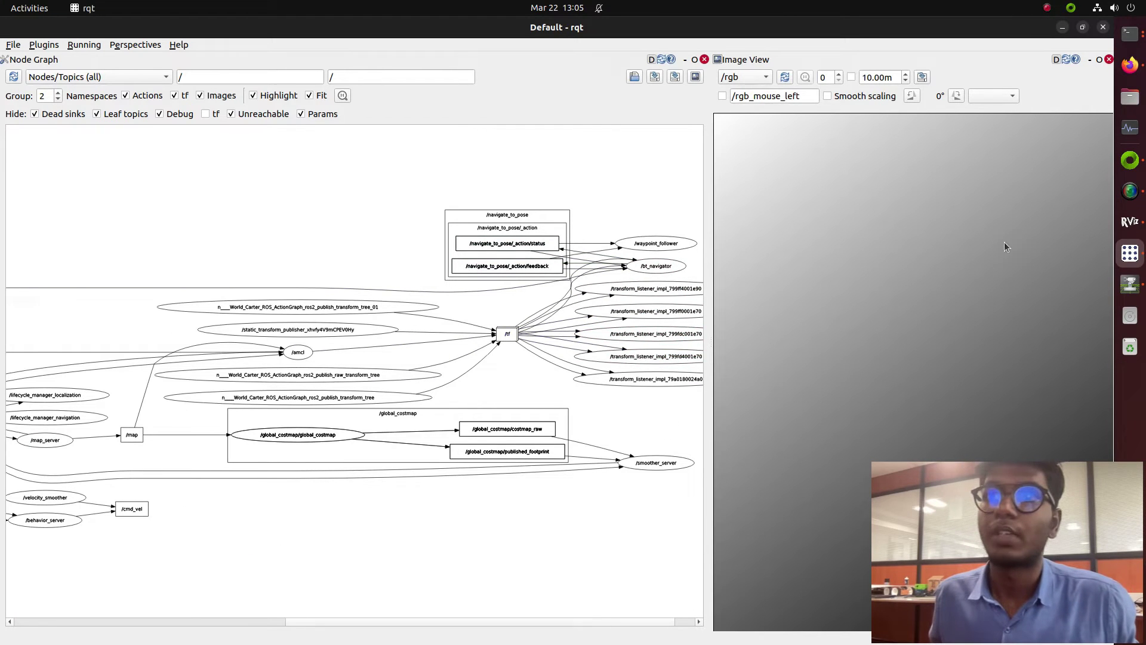
left_click(1130, 221)
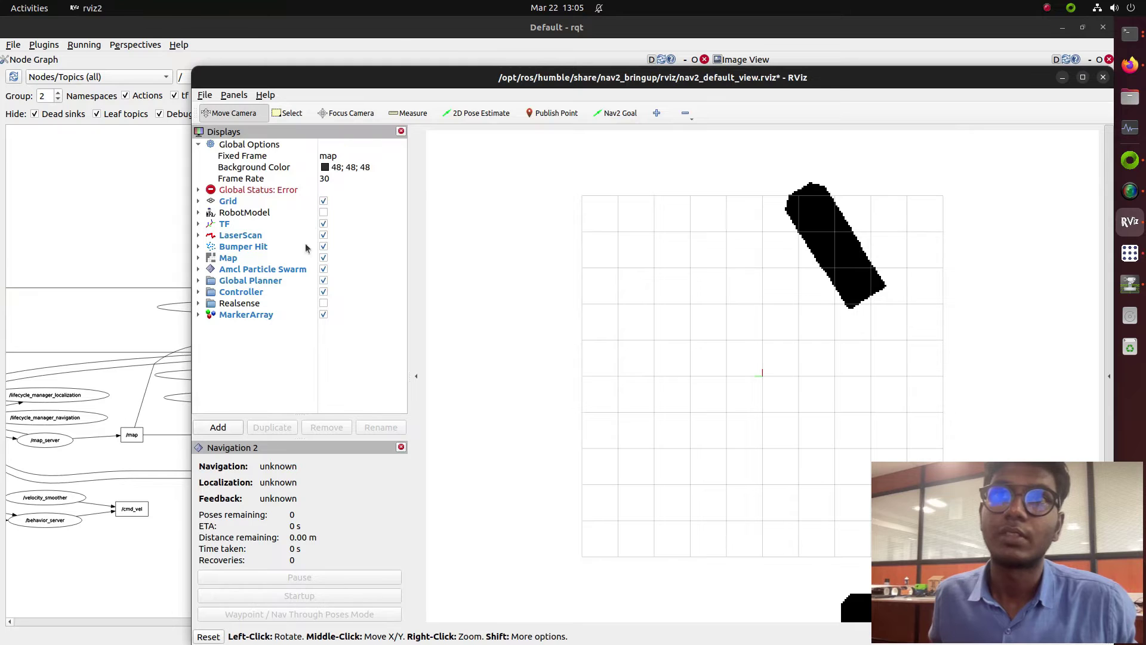
Step: Set RViz's Fixed Frame to base_link, then to carter_lidar
left_click(333, 159)
left_click(360, 157)
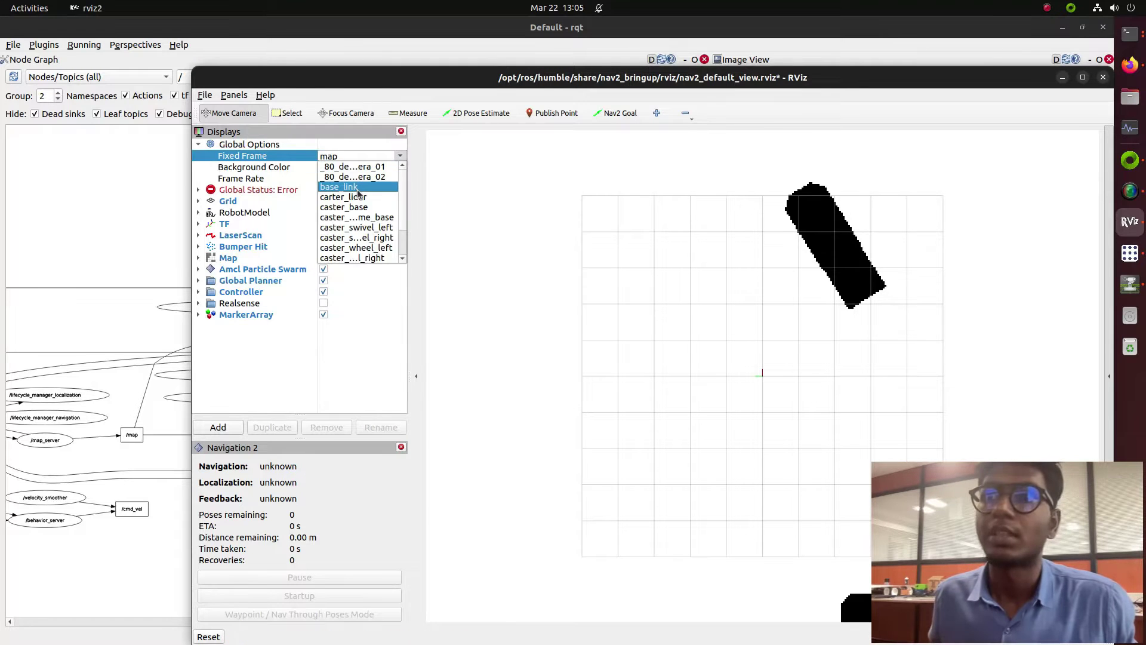
left_click(359, 187)
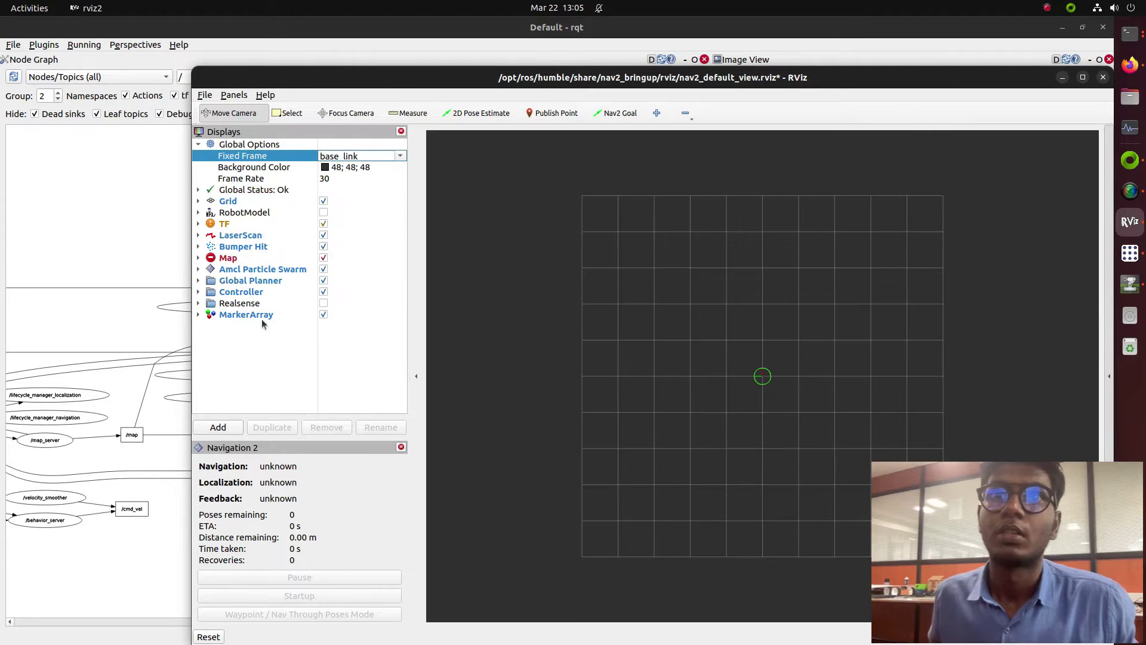
left_click(391, 154)
left_click(378, 193)
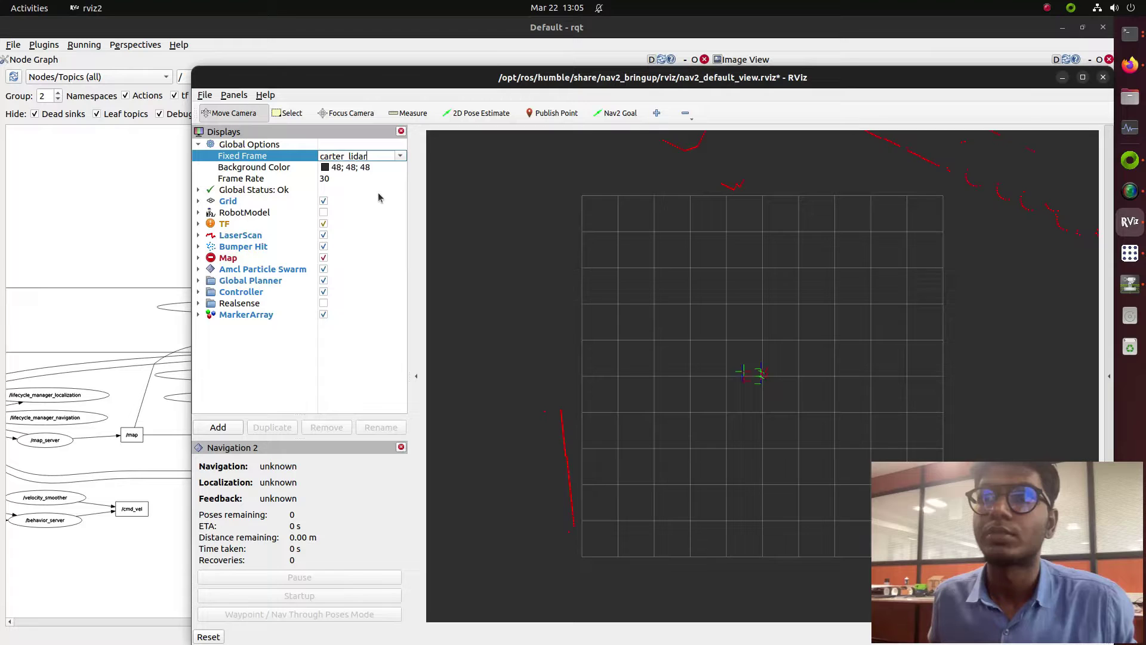
scroll(793, 386, "up", 5)
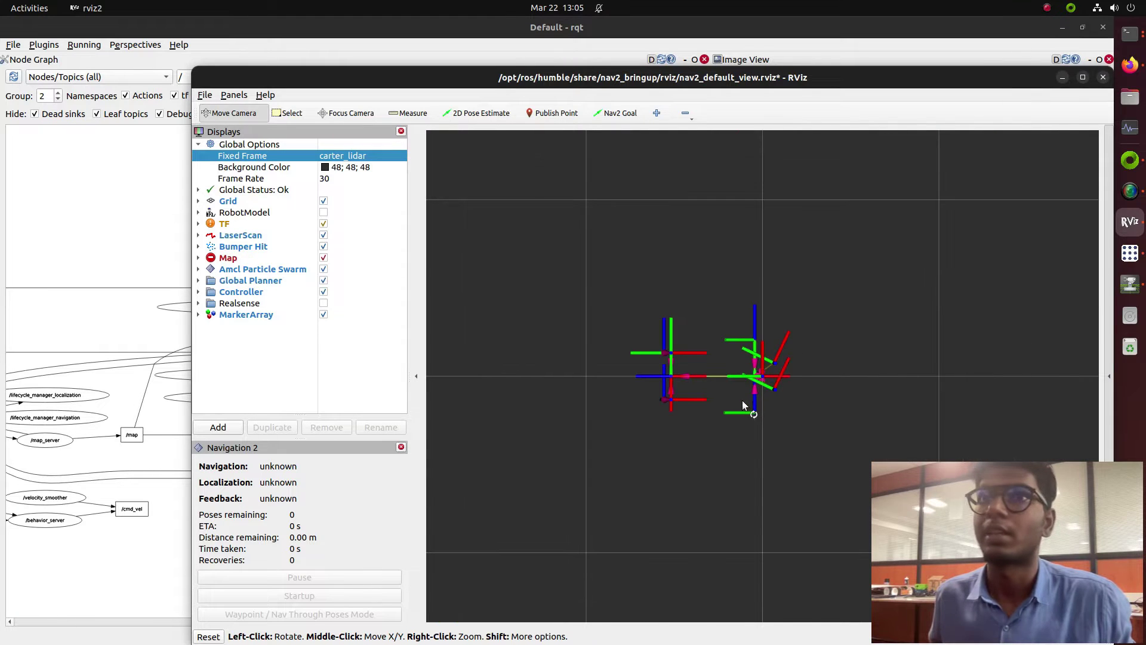
Step: Open a new terminal tab and source /opt/ros/humble/setup.bash
left_click(1130, 33)
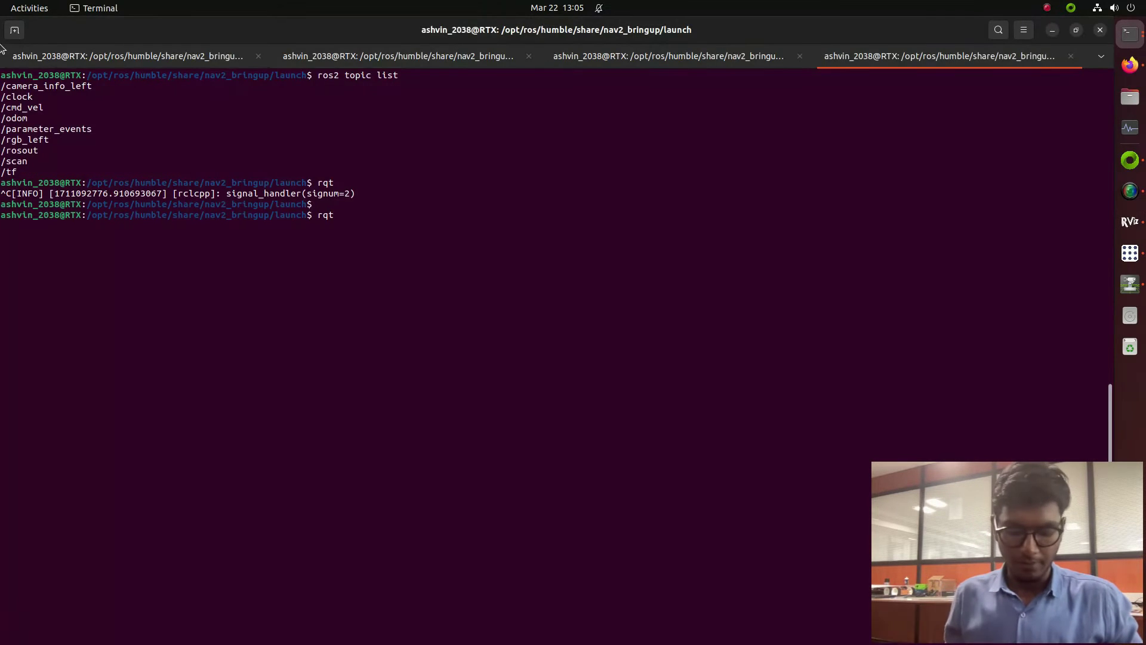
left_click(14, 30)
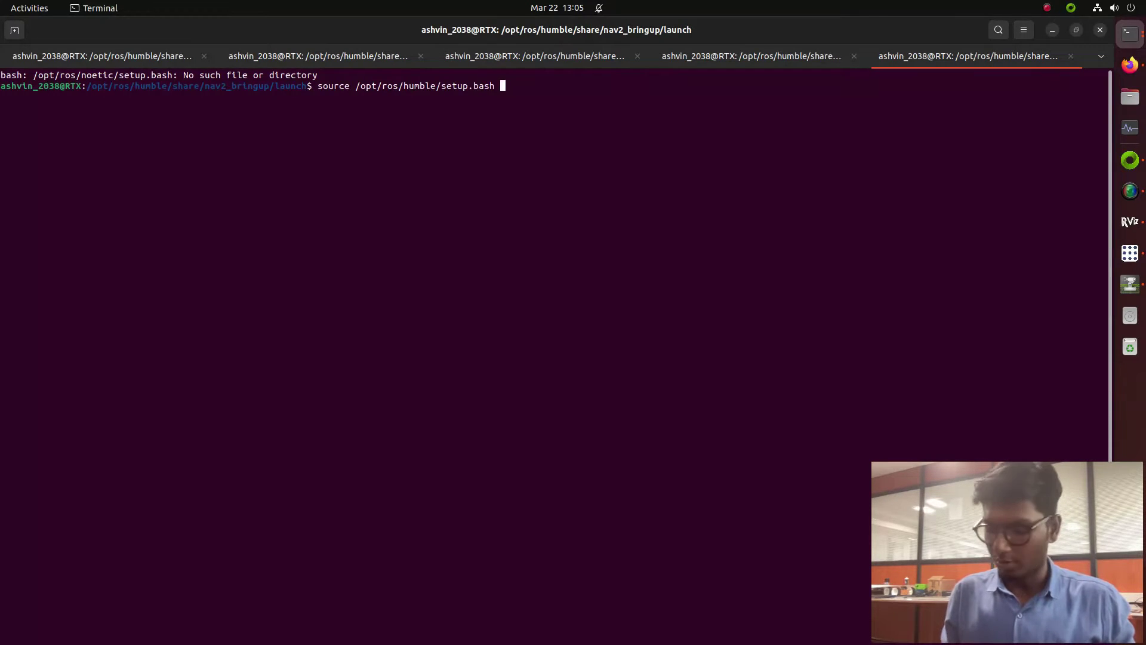
key("Return")
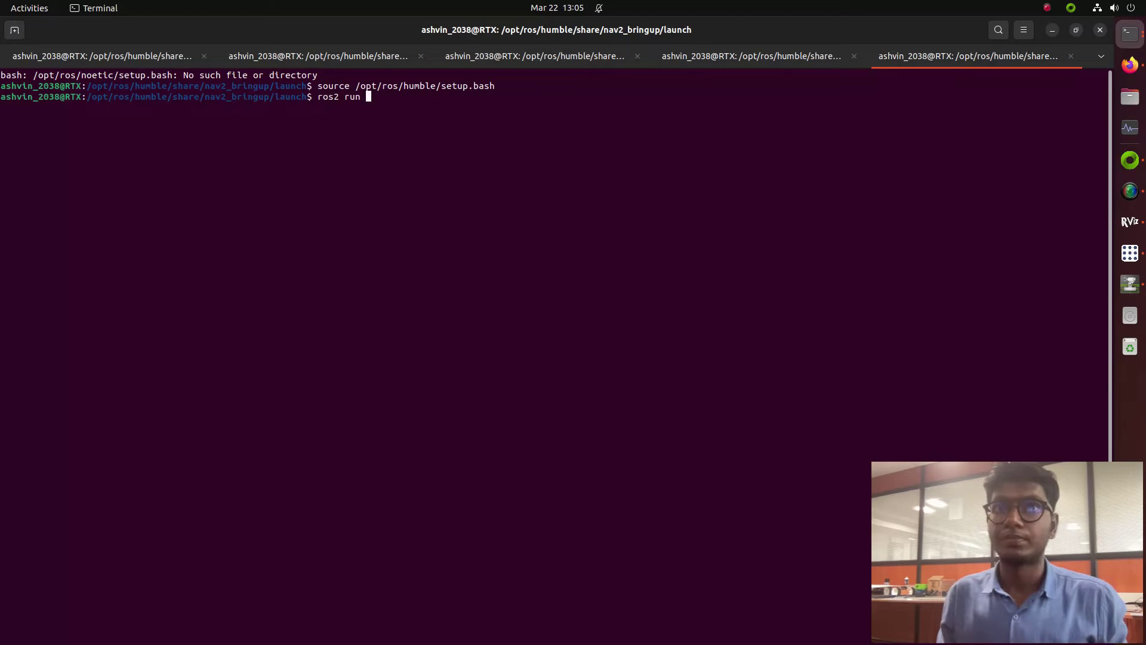
Step: Run ros2 run teleop_twist_keyboard teleop_twist_keyboard and shrink the terminal window
type("ros2 run tele")
key("Tab")
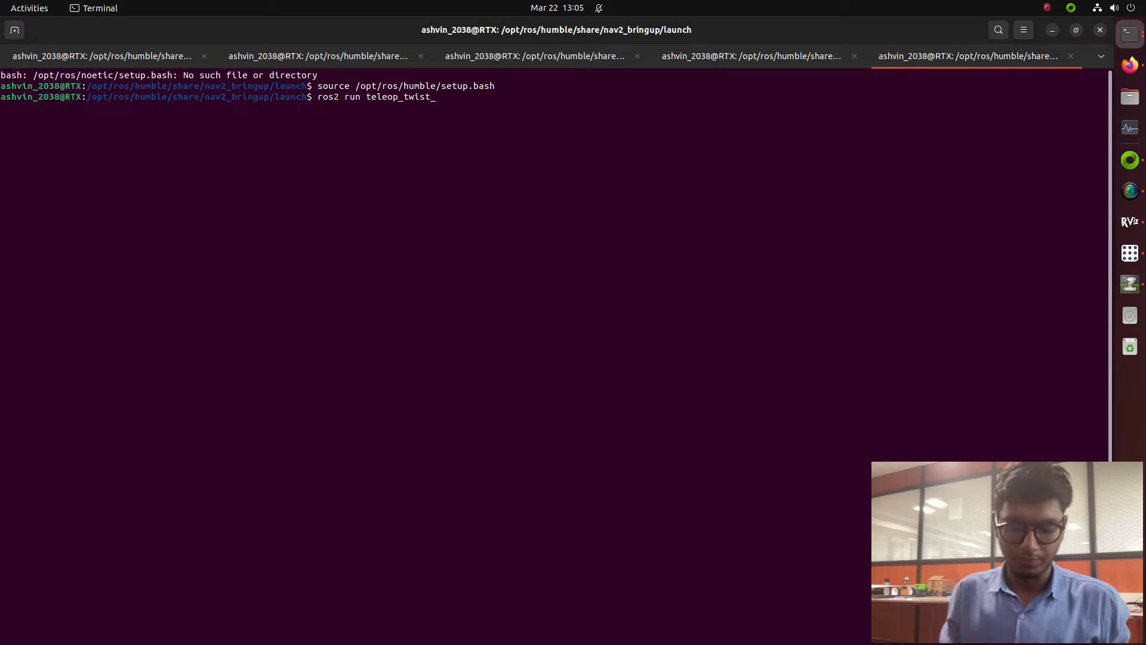
type("k")
key("Tab")
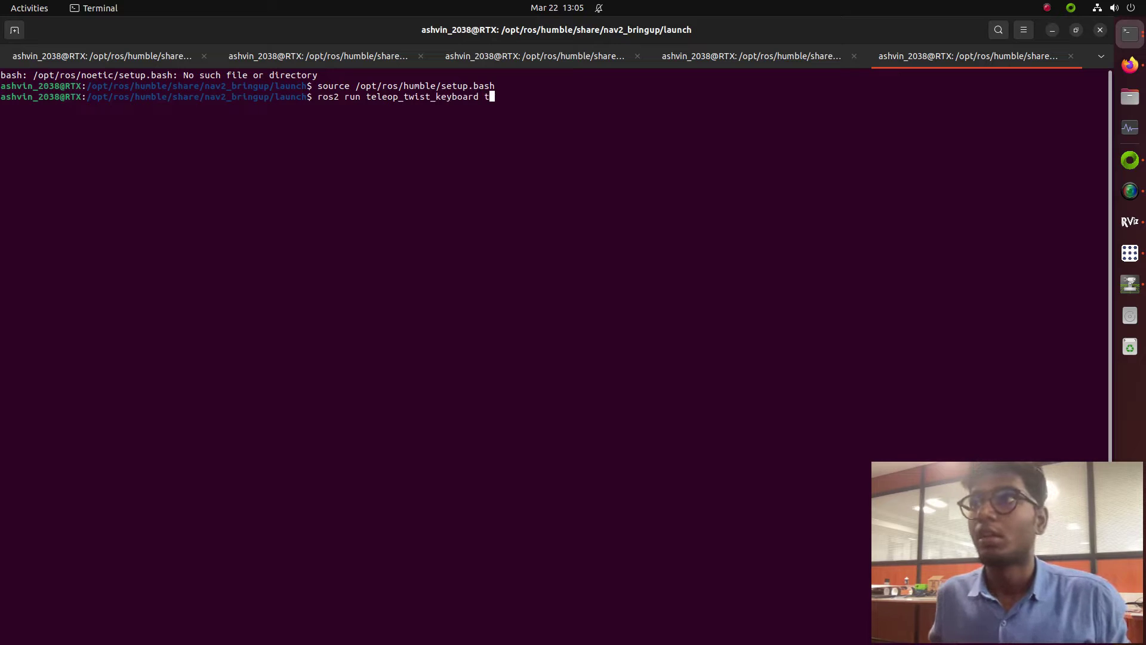
type("t")
key("Tab")
key("Return")
key("super+Down")
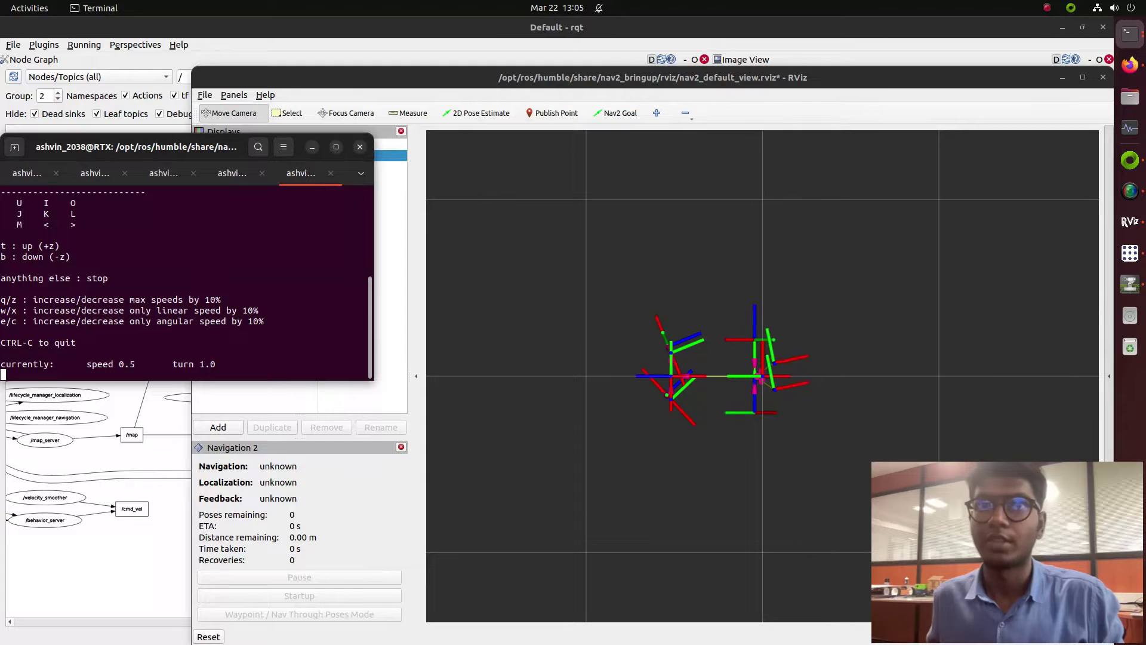
Step: Set RViz's fixed frame to caster_base and orbit the view around the TF axes
left_click(596, 217)
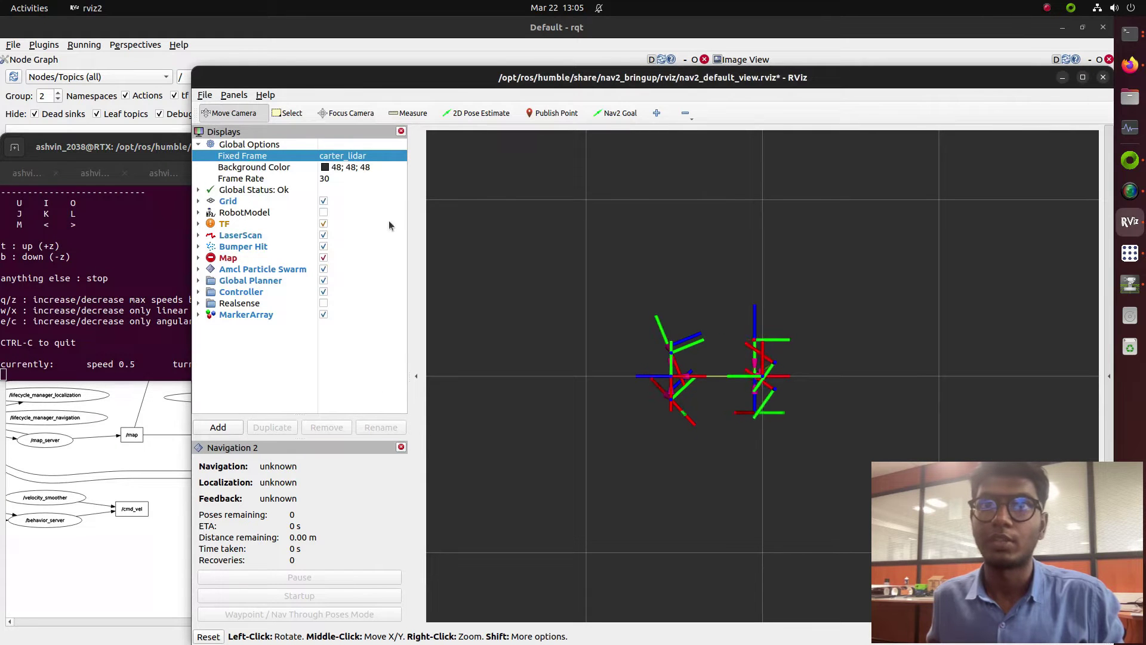
left_click(367, 157)
left_click(398, 156)
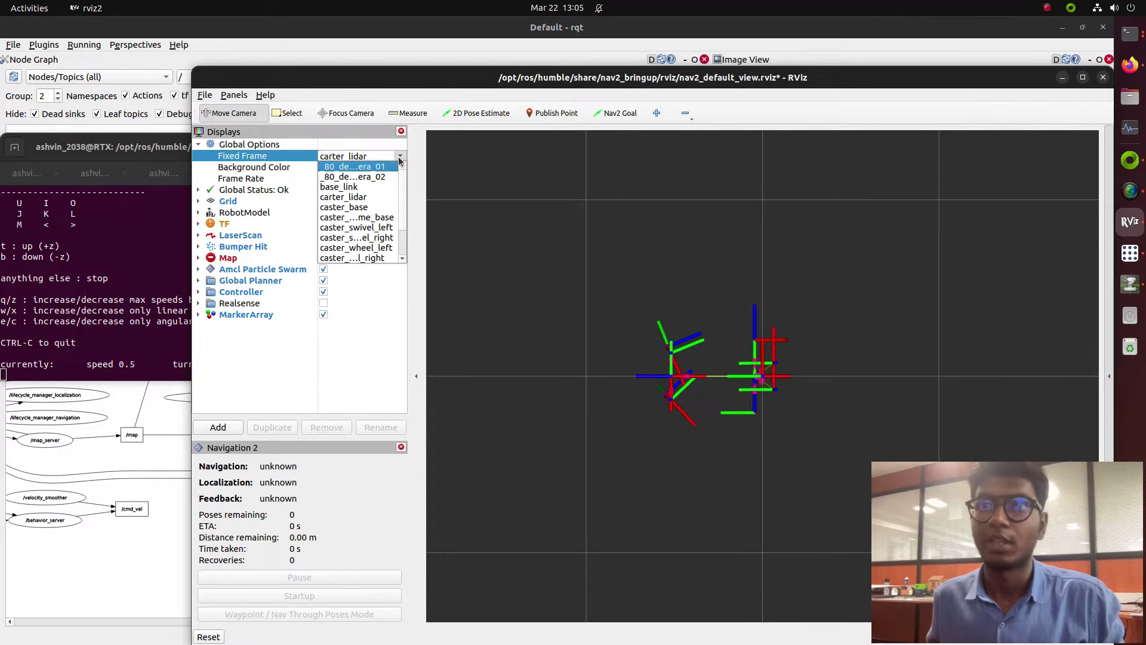
left_click(367, 208)
left_click_drag(696, 332, 904, 326)
Step: Change the fixed frame to base_link, then to the Camera_02 frame
left_click(365, 155)
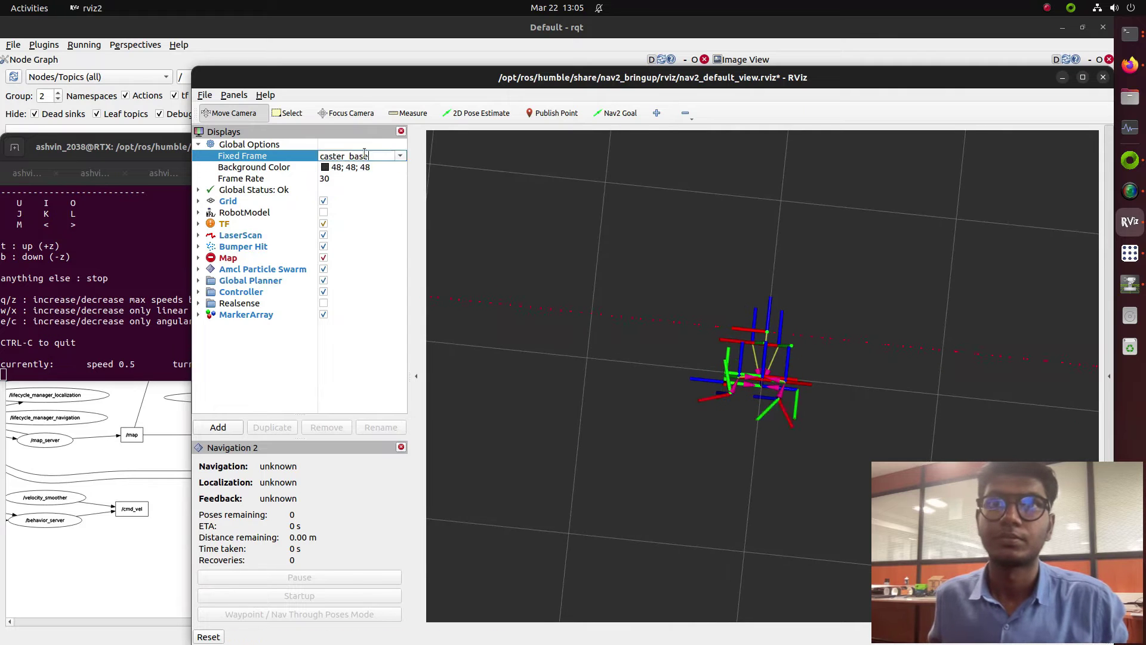
left_click(399, 157)
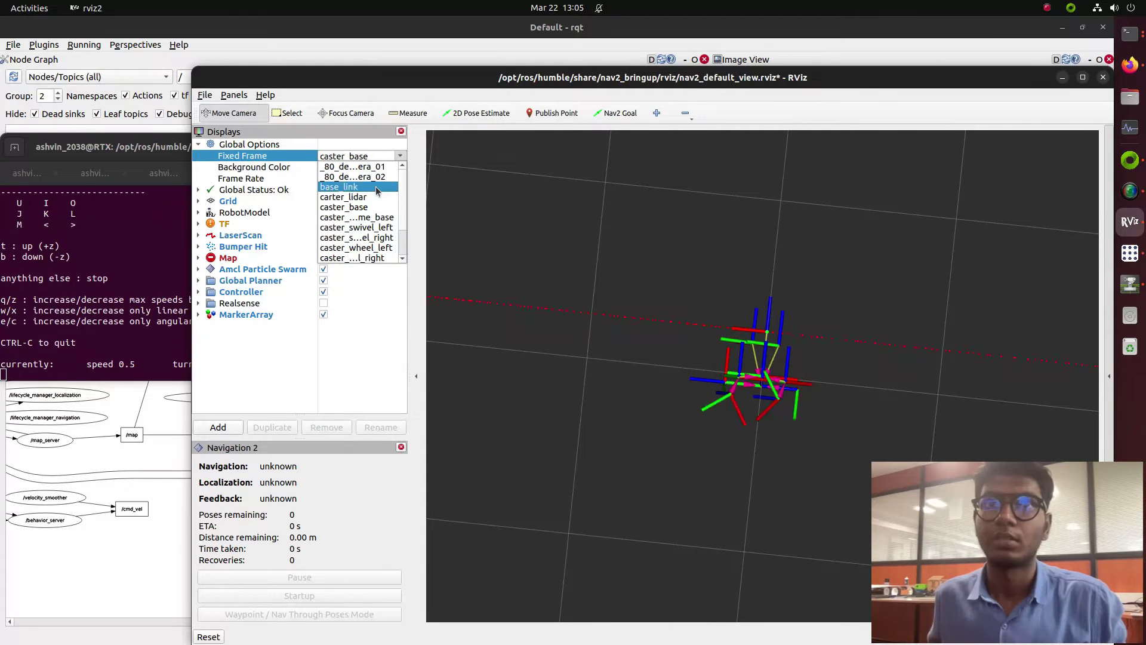
left_click(377, 188)
left_click(399, 155)
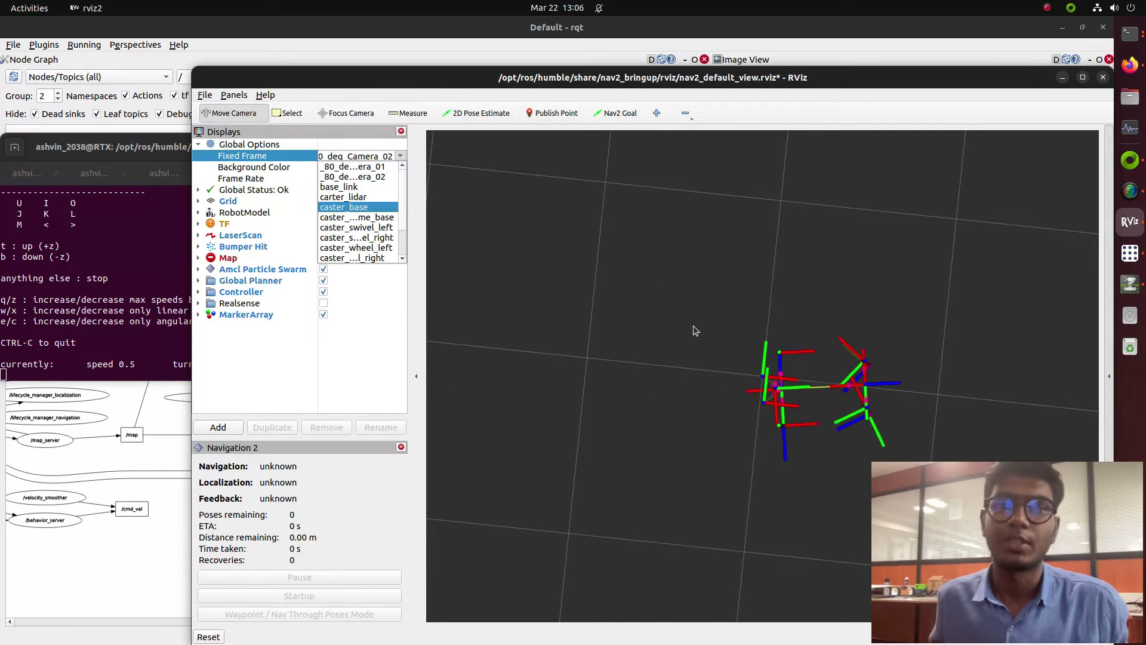
left_click(750, 349)
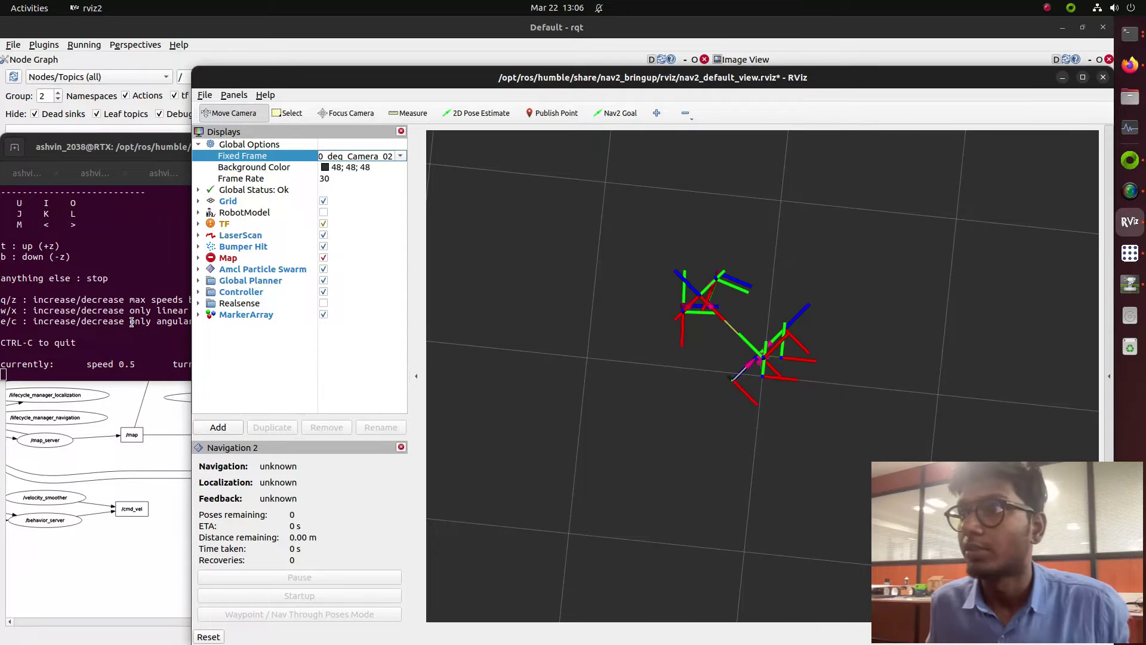
left_click(1134, 289)
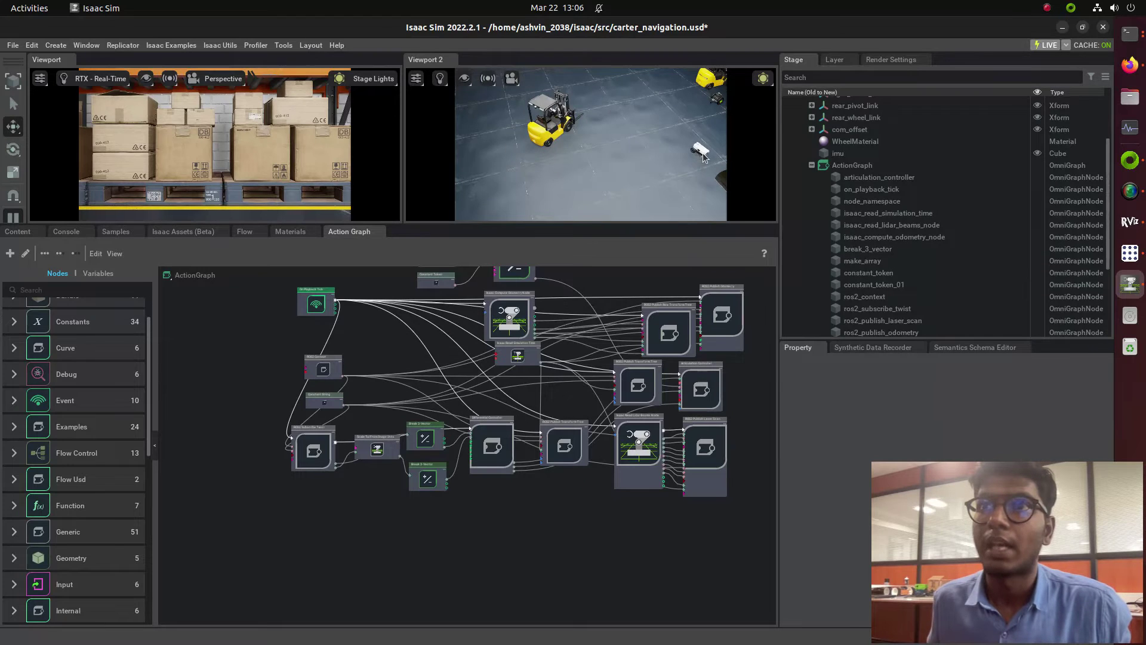
Step: Pan Viewport 2 toward the white Carter robot, then switch between Isaac Sim and RViz, ending on RViz
right_click_drag(672, 177, 711, 166)
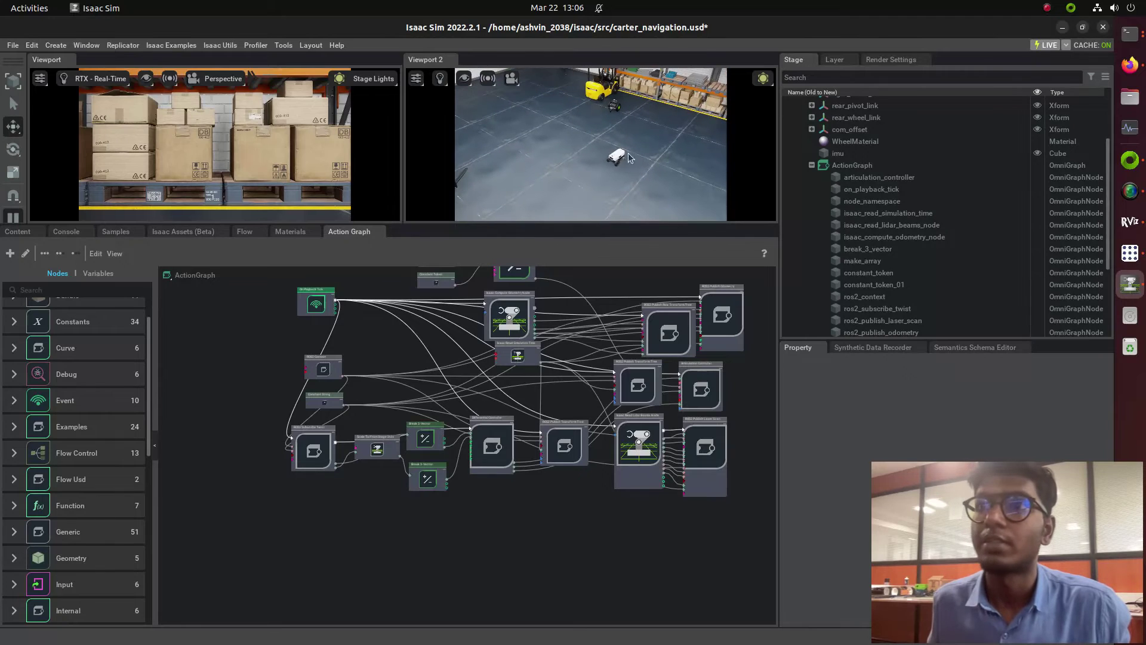
left_click(1130, 221)
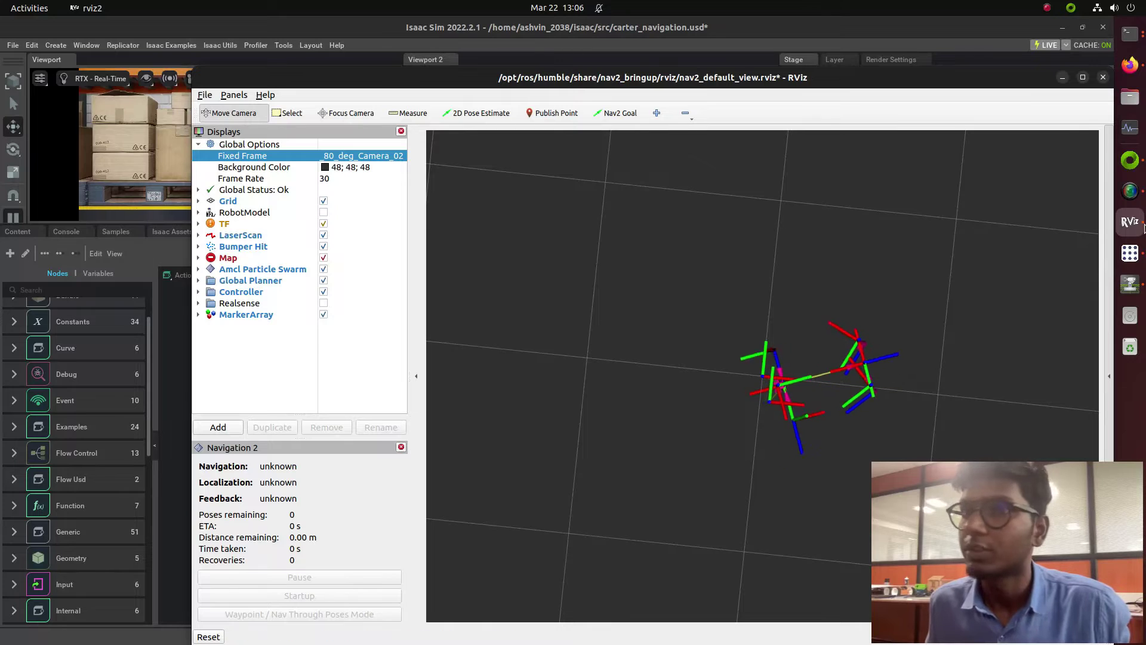
left_click(1139, 287)
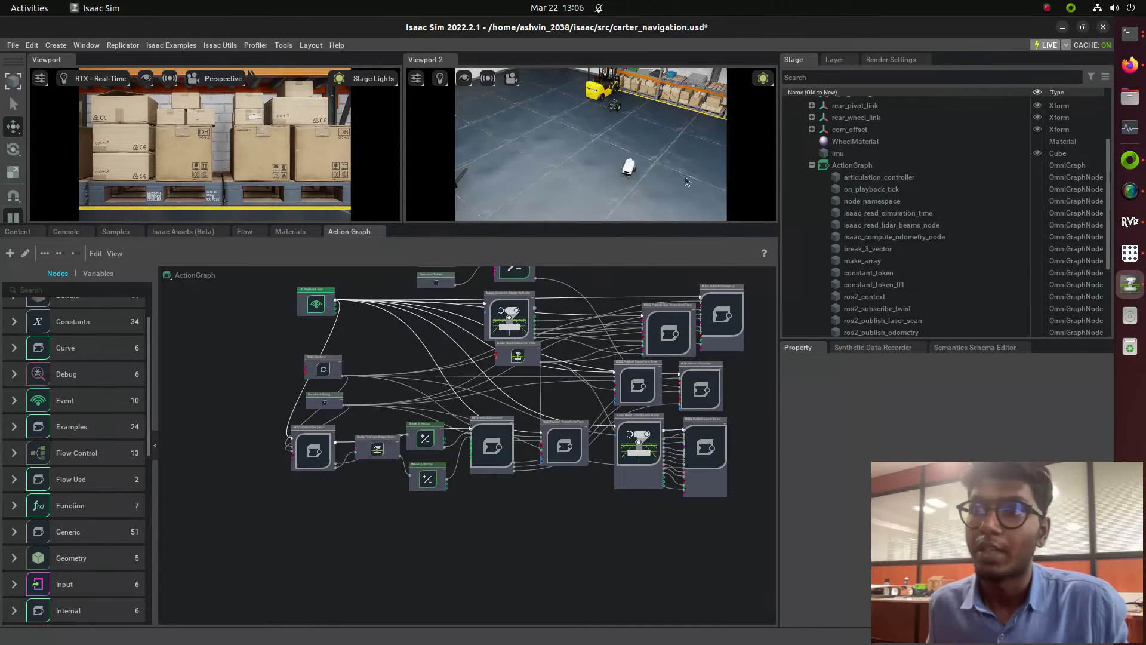
left_click(1130, 221)
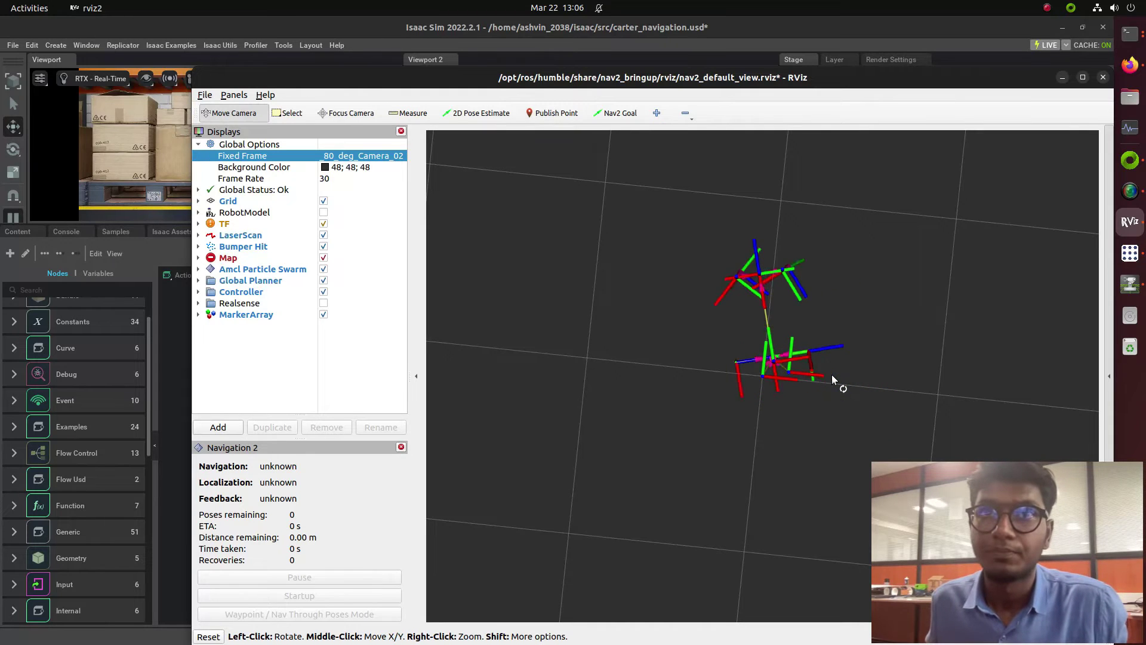
Step: Change RViz's fixed frame to caster_base and reopen the fixed frame list
left_click(358, 167)
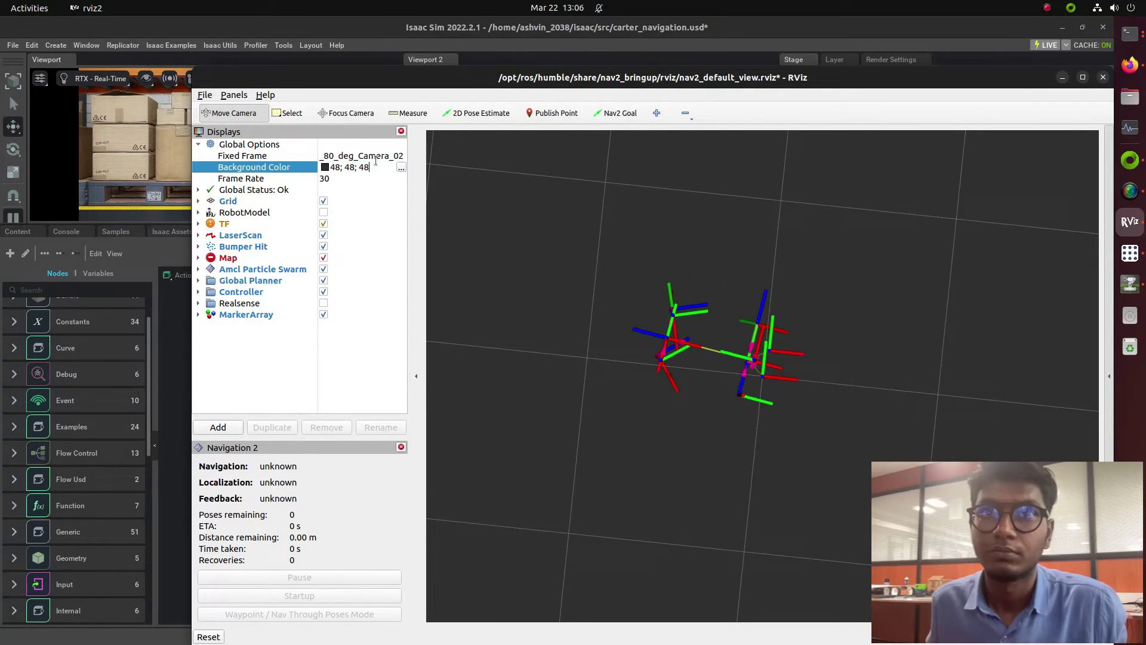
left_click(375, 156)
left_click(376, 156)
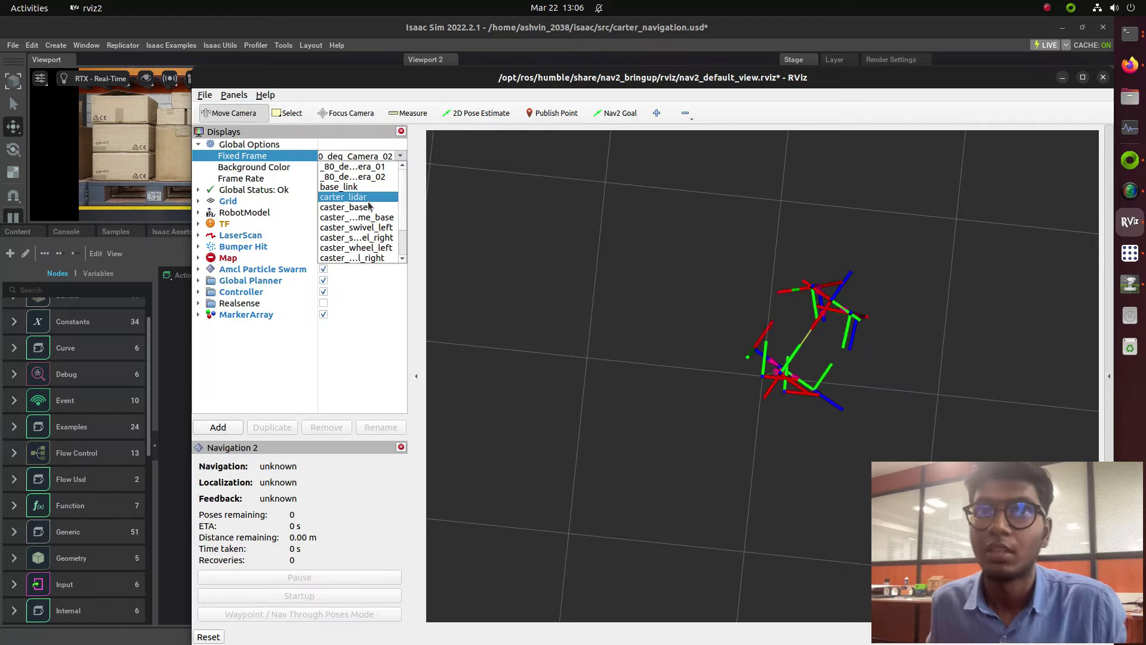
left_click(368, 207)
left_click(380, 190)
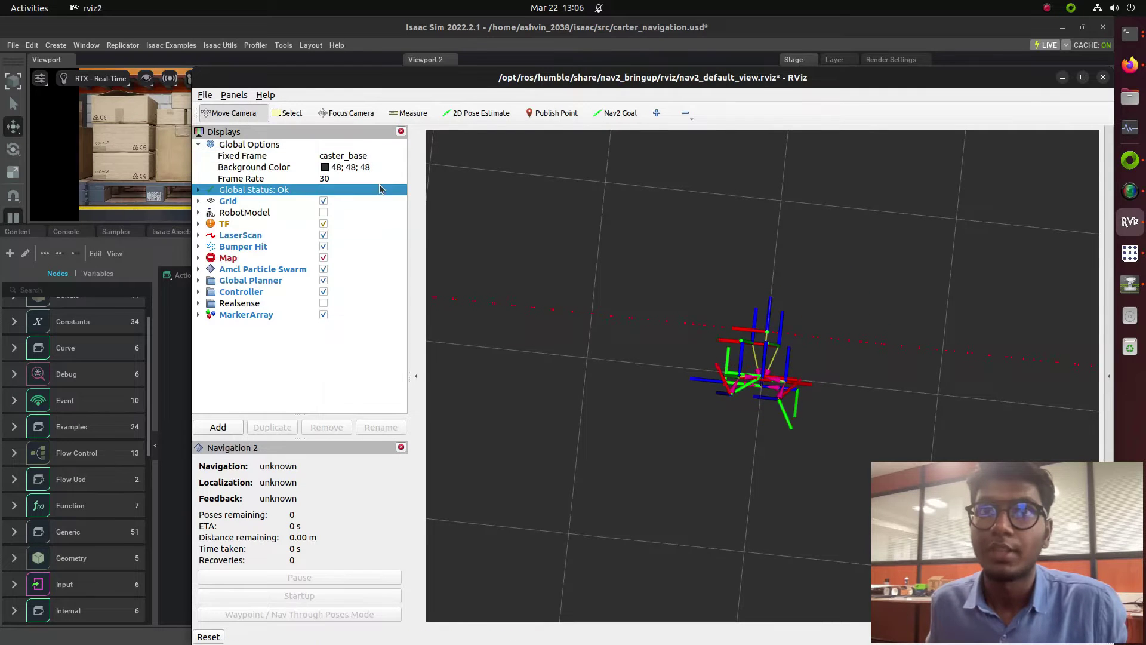
left_click(365, 157)
left_click(365, 156)
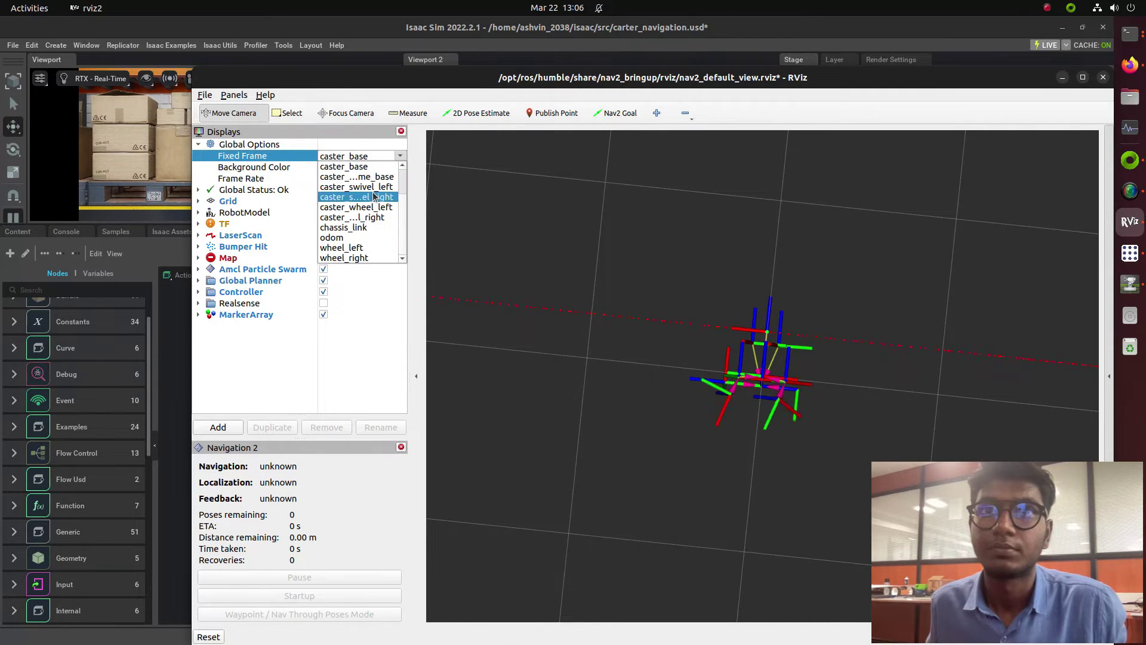
Step: Replace the fixed frame value with map and zoom the RViz view out
scroll(376, 200, "up", 2)
scroll(377, 206, "down", 2)
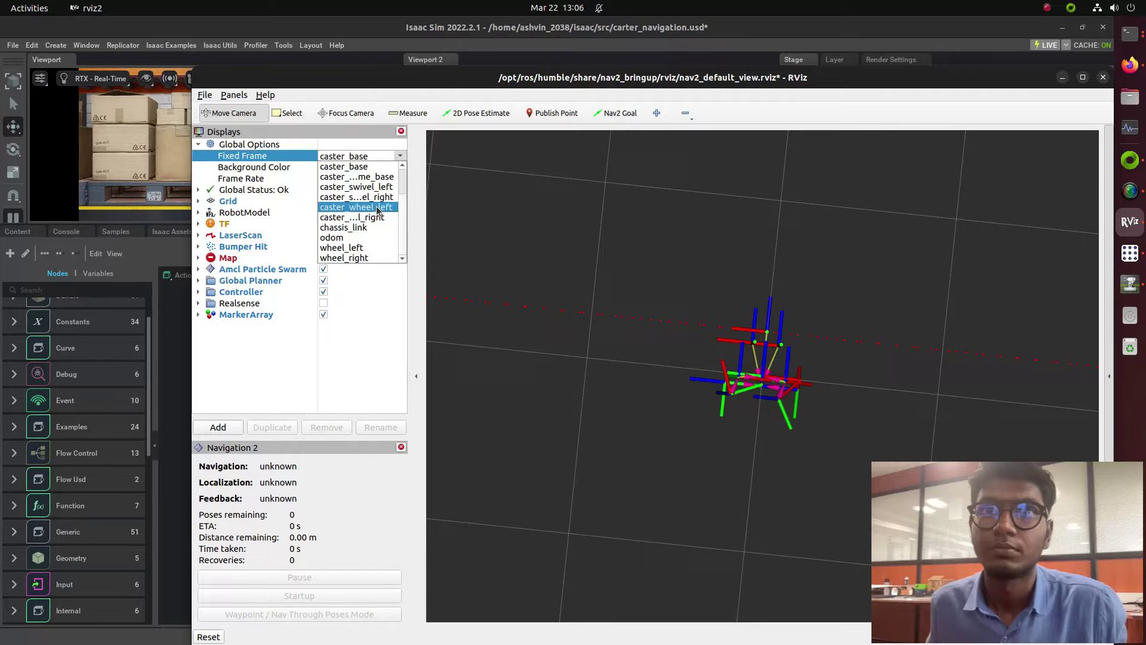
scroll(377, 211, "up", 2)
scroll(379, 221, "down", 2)
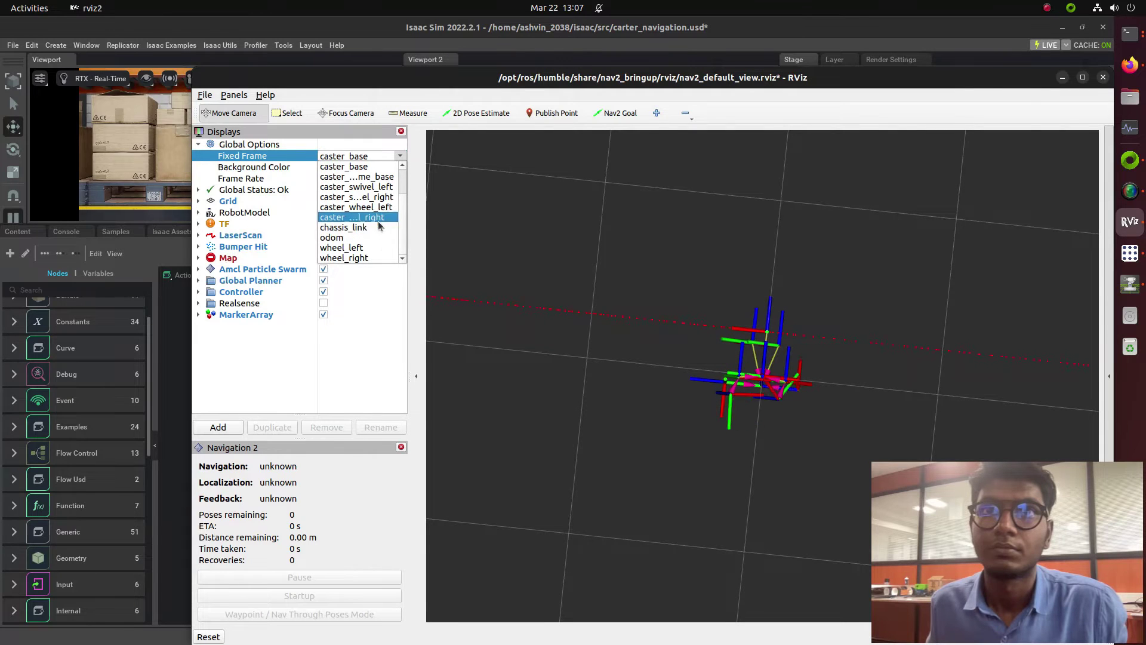
scroll(376, 244, "up", 3)
left_click(367, 157)
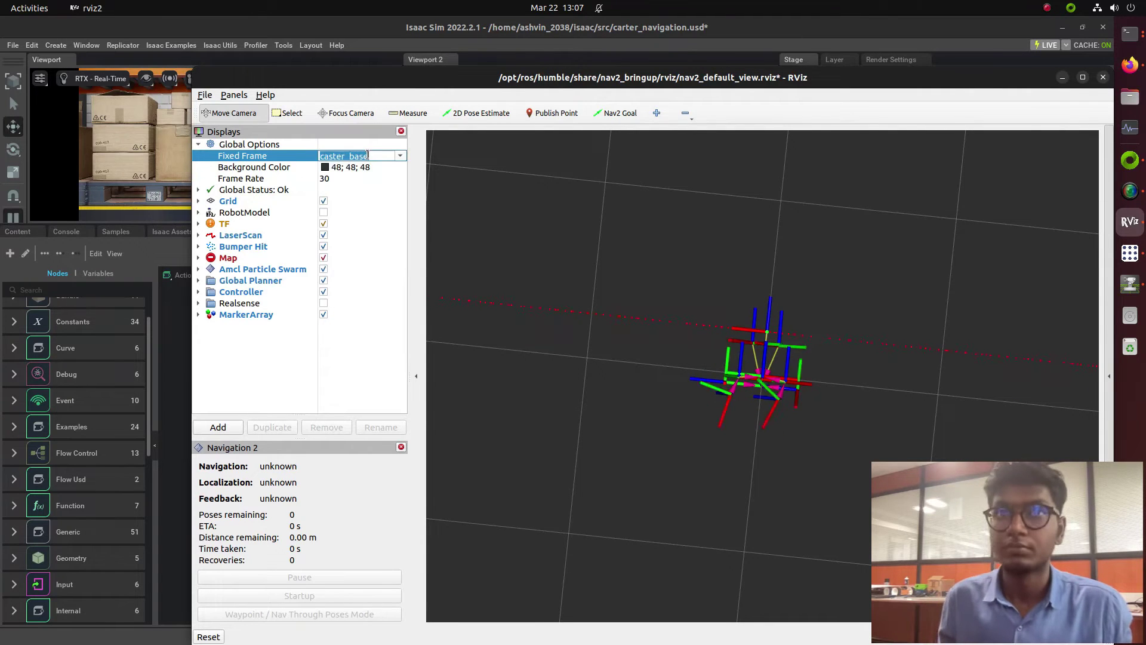
type("map")
key("Return")
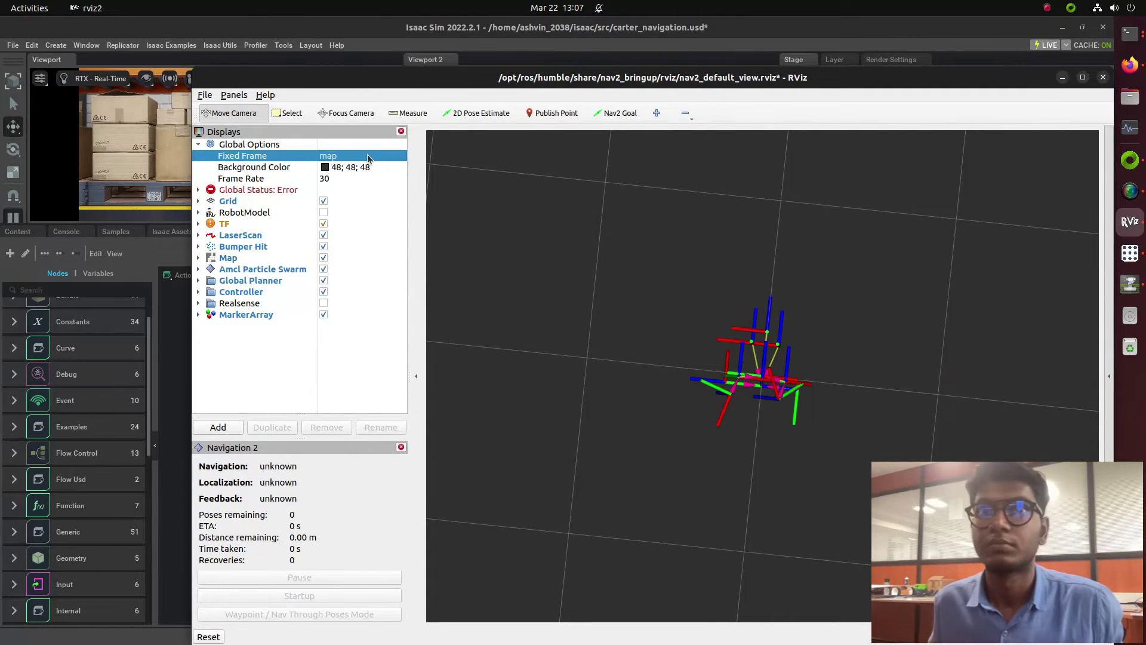
scroll(758, 326, "down", 5)
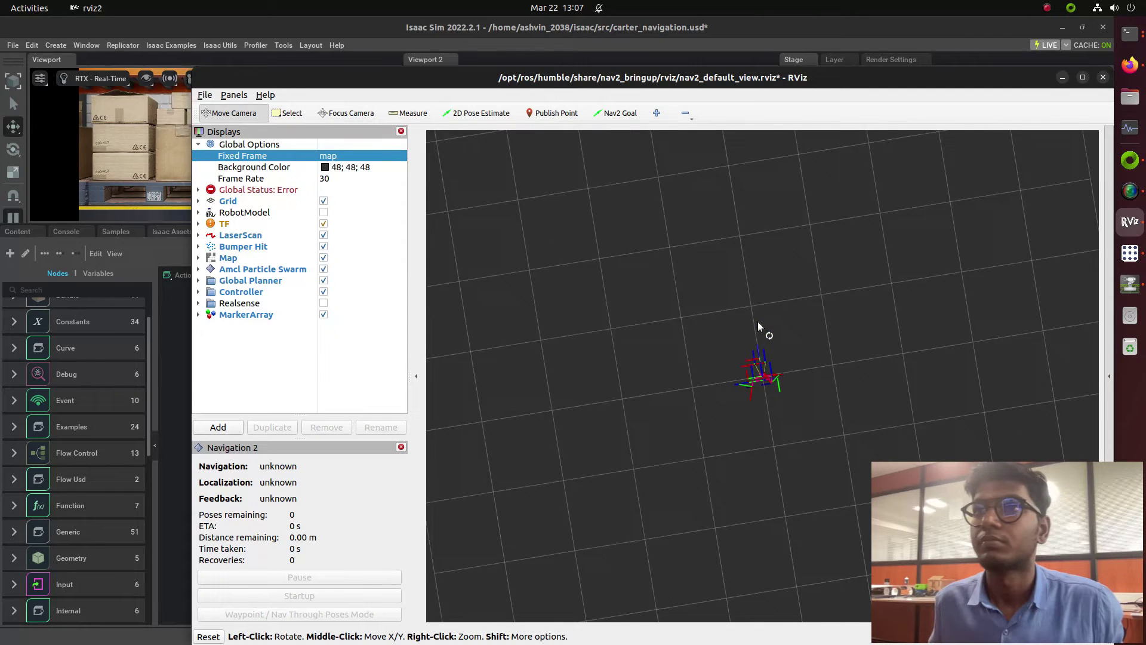
Step: Stop the running RViz and Nav2 bringup processes in their Terminal tabs
left_click(1130, 33)
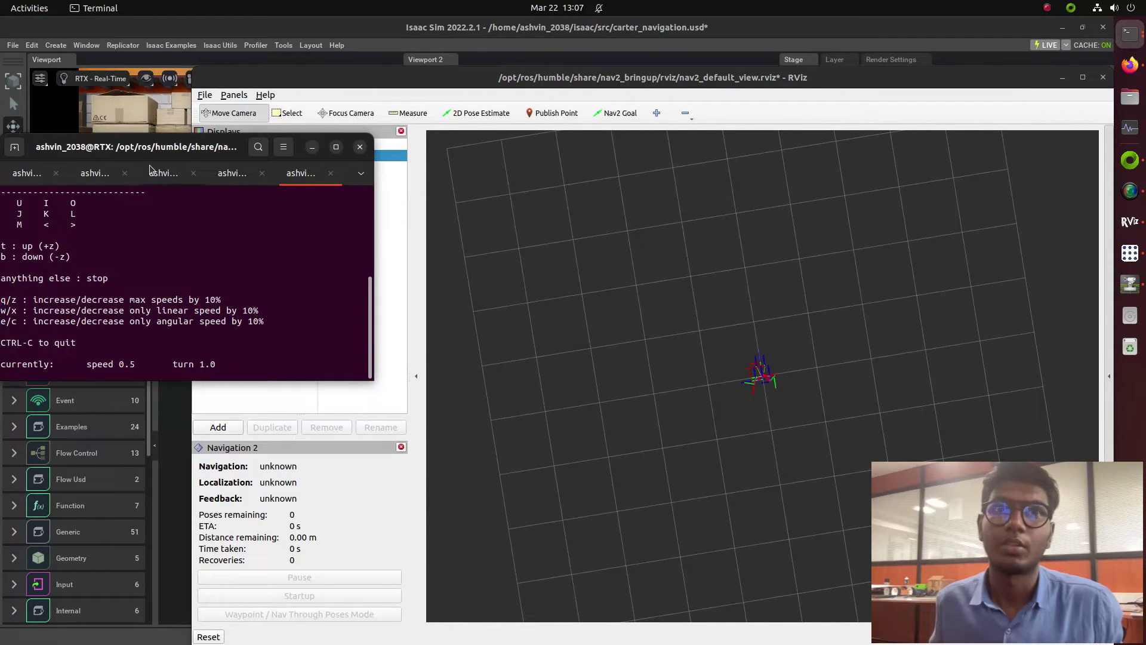
left_click(93, 173)
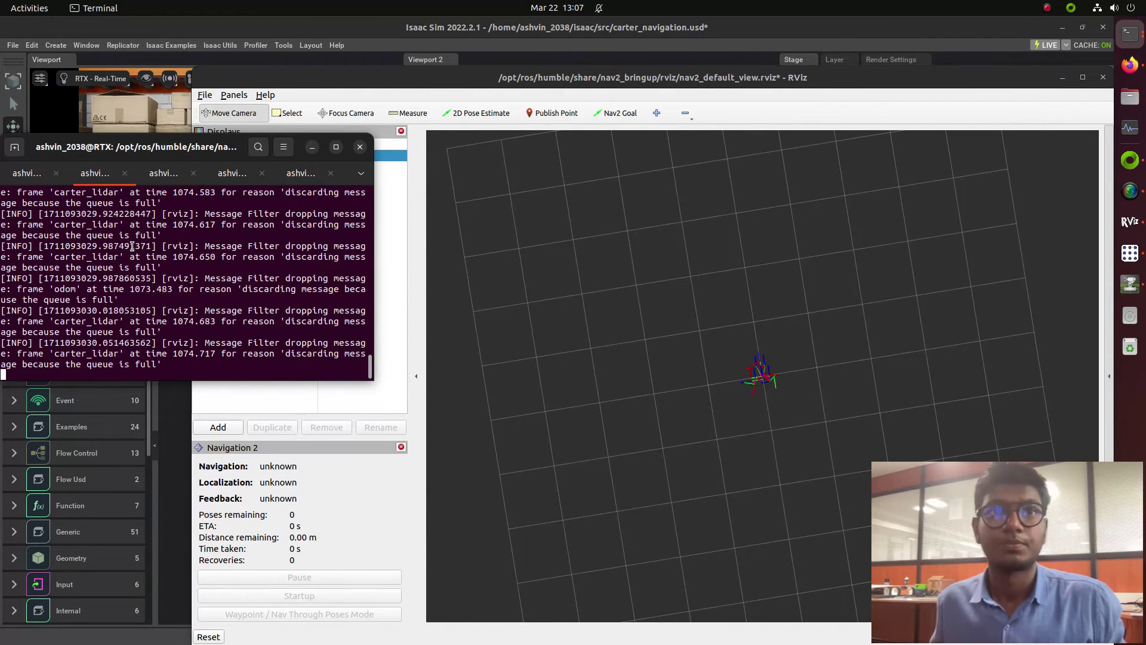
key("ctrl+c")
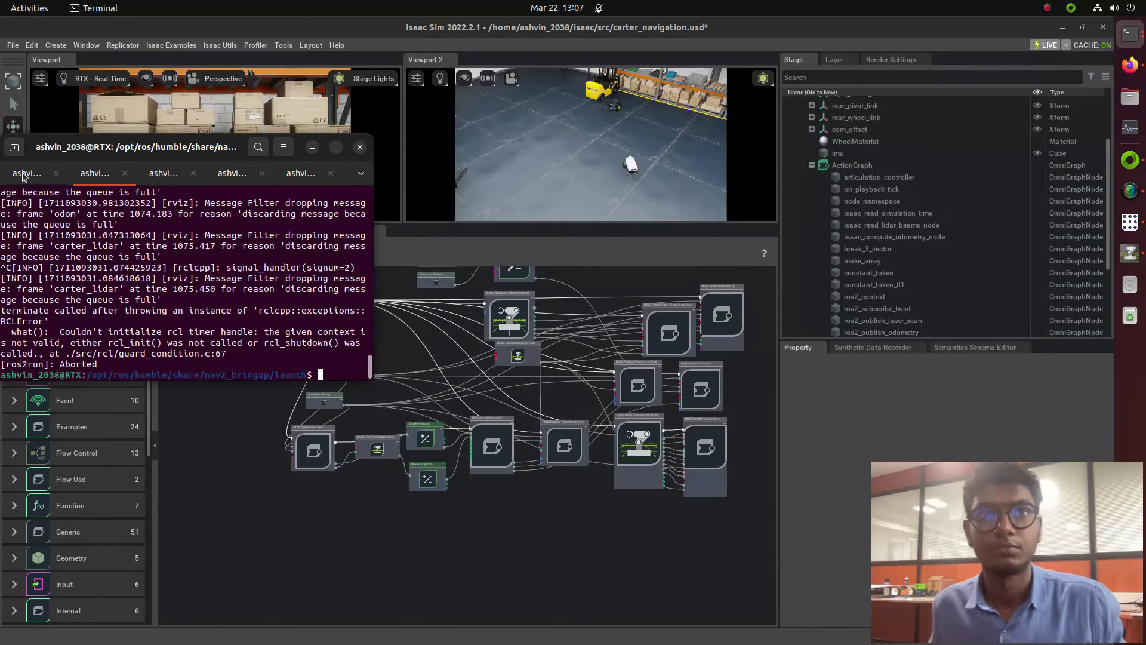
left_click(31, 177)
key("ctrl+c")
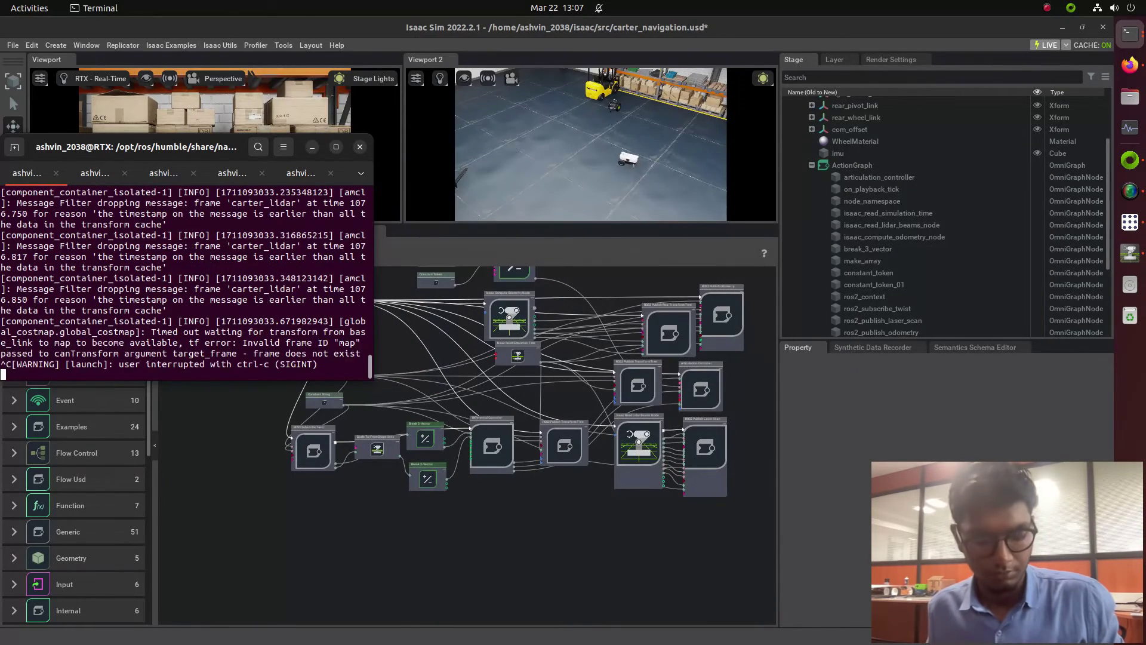
key("ctrl+z")
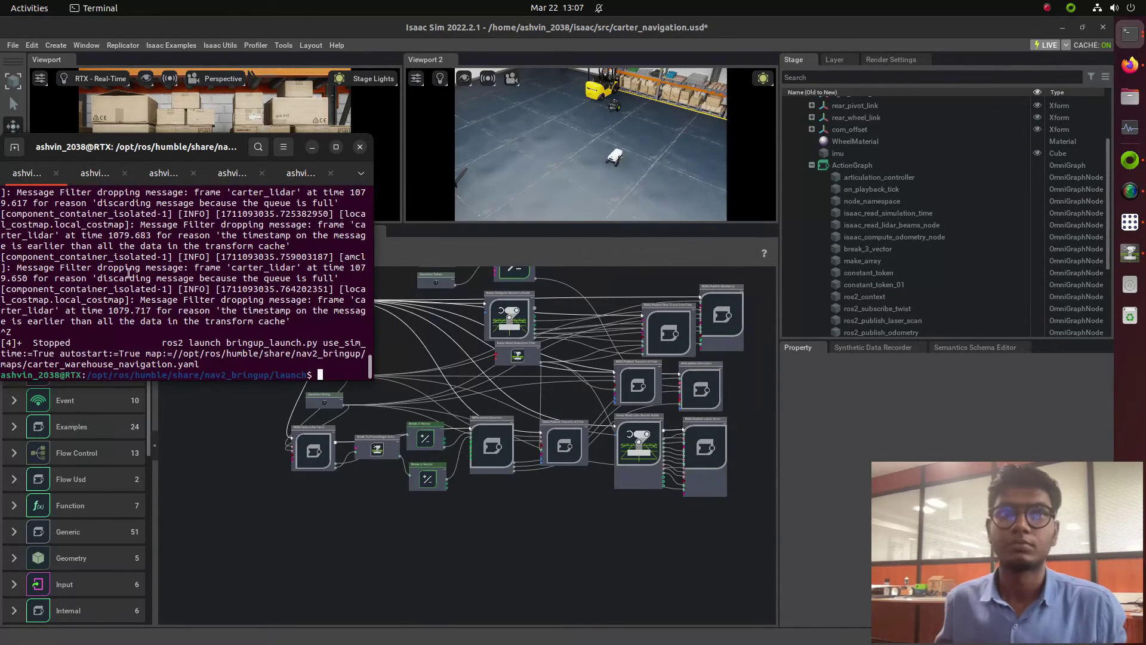
Step: Rerun bringup_launch.py and relaunch rviz2 with the Nav2 default view
key("Up")
key("Return")
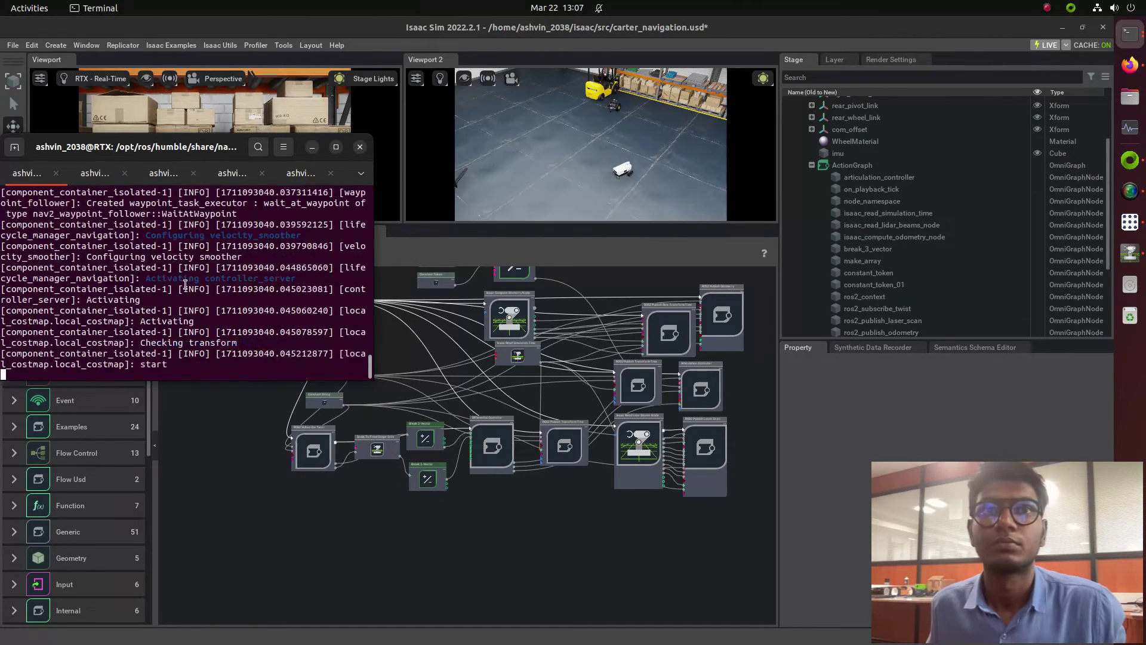
left_click(99, 178)
key("Up")
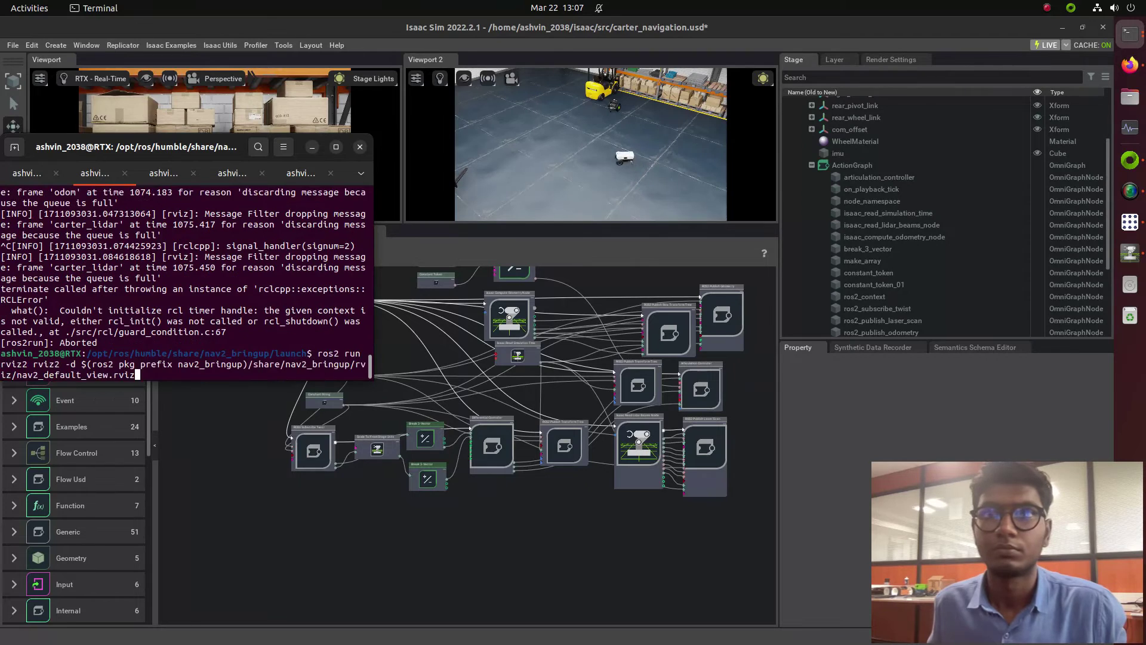
key("Return")
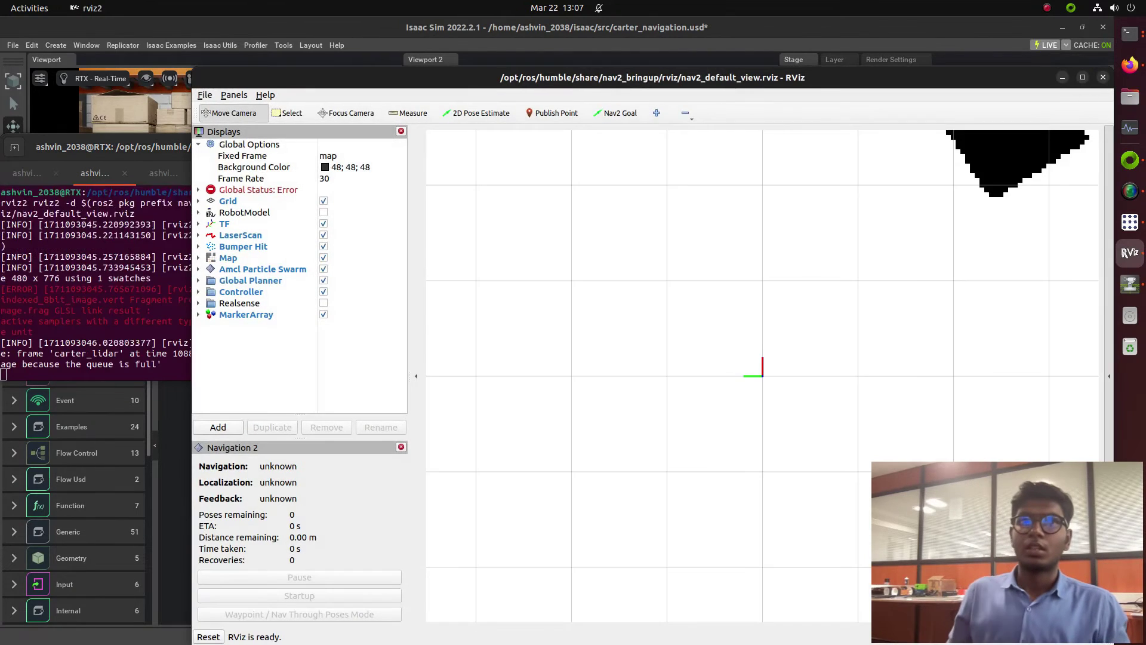
Step: Stop the teleop keyboard node with Ctrl+C in its Terminal tab
scroll(752, 395, "down", 10)
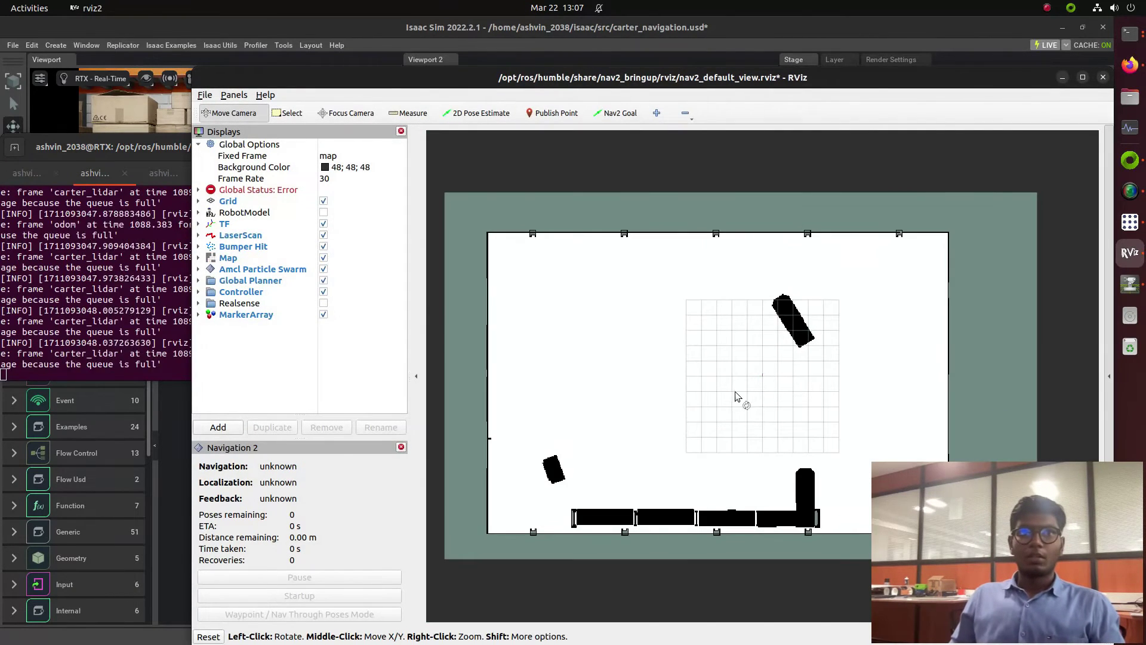
left_click(164, 178)
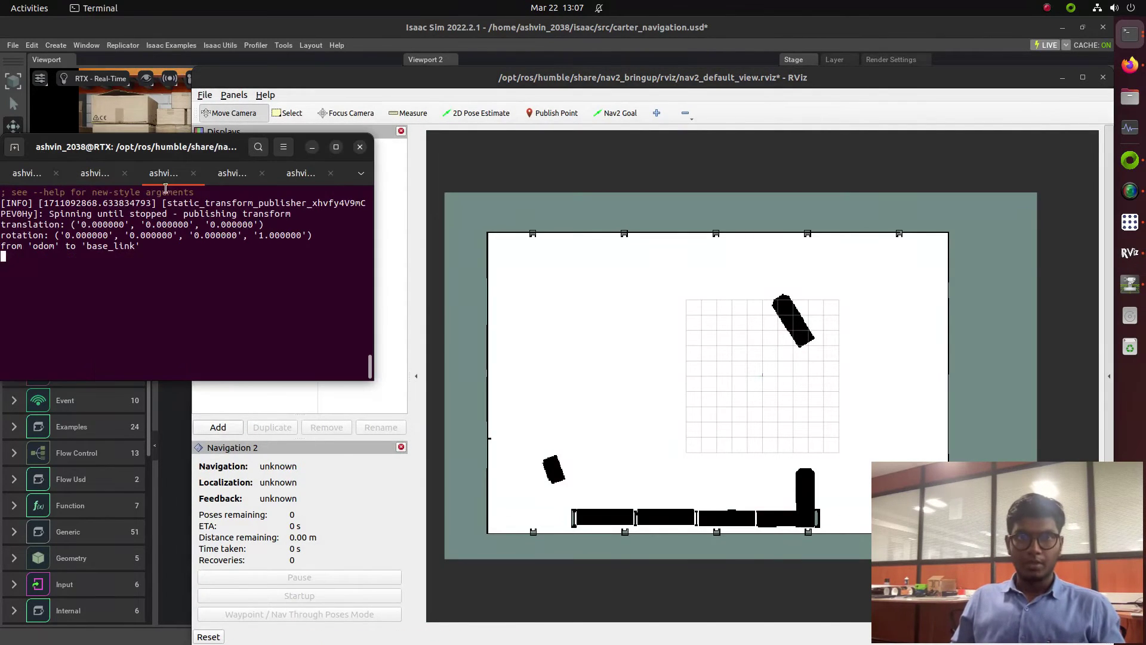
left_click(229, 180)
left_click(301, 174)
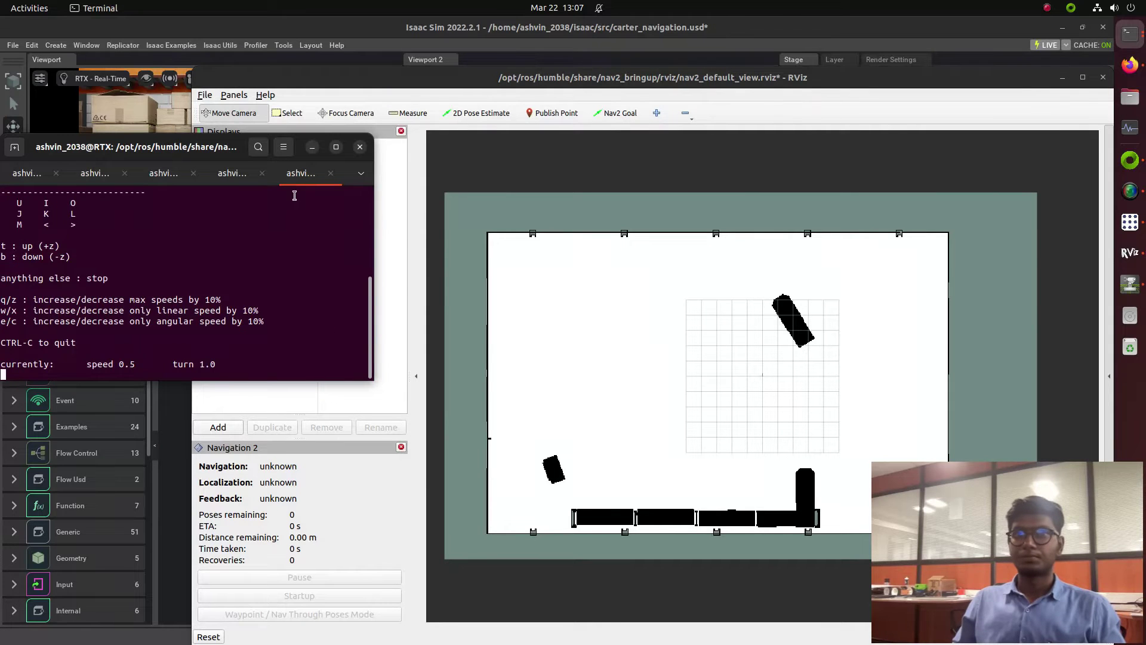
key("ctrl+c")
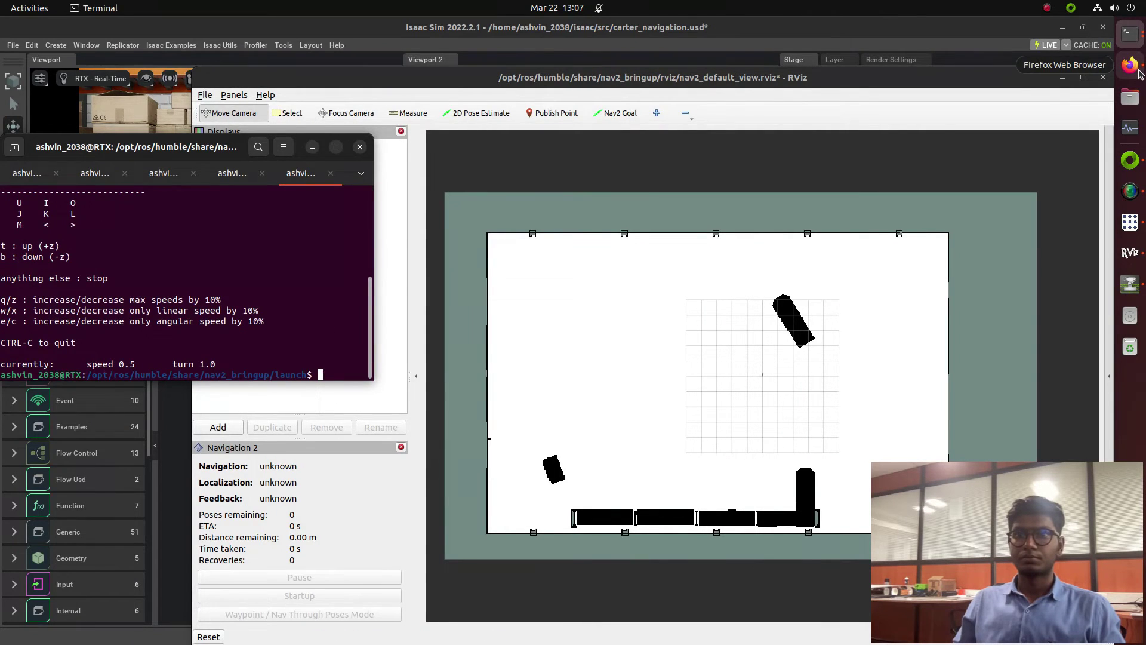
Step: Copy the map→odom static_transform_publisher command from Notion and run it in Terminal
left_click(1139, 70)
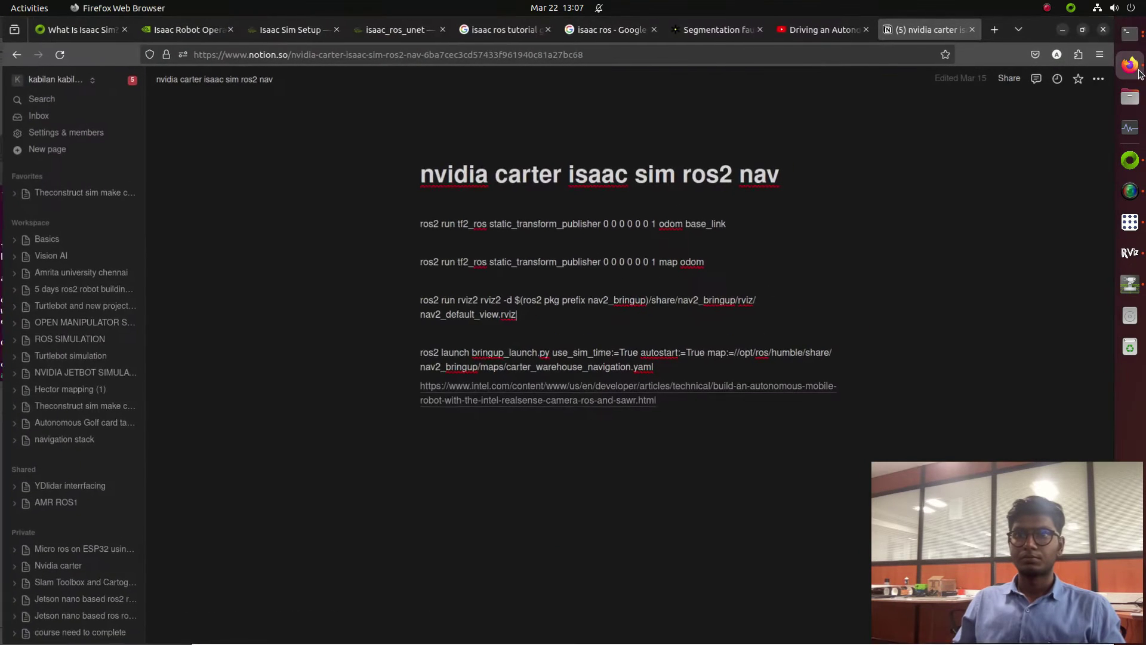
triple_click(494, 264)
left_click(1062, 29)
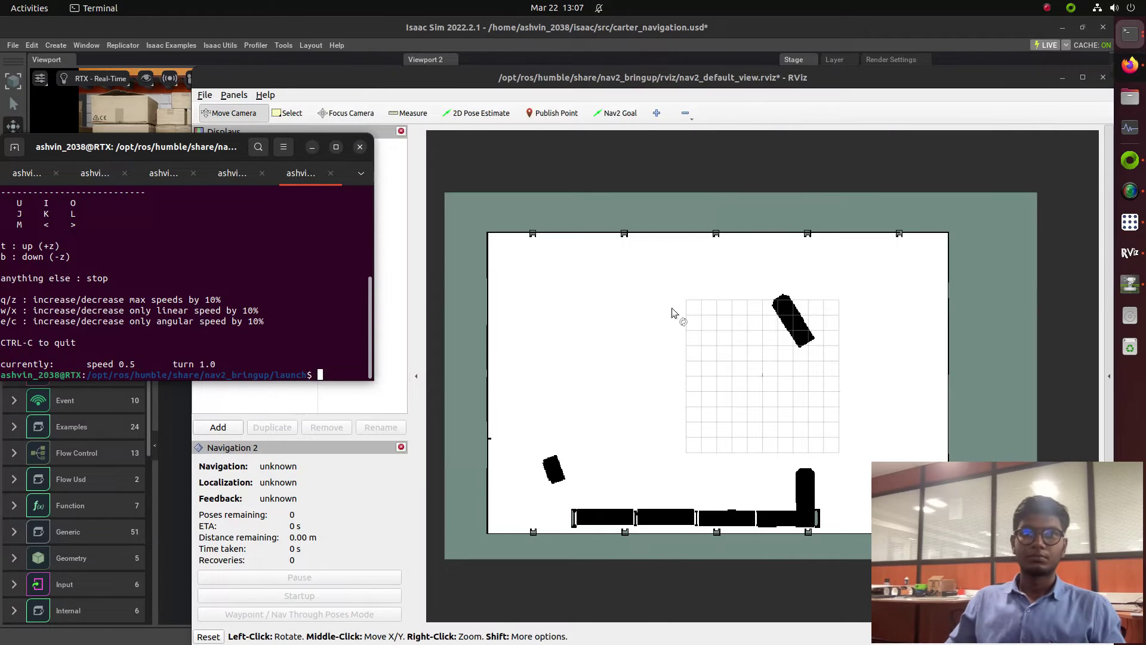
key("ctrl+shift+v")
key("Return")
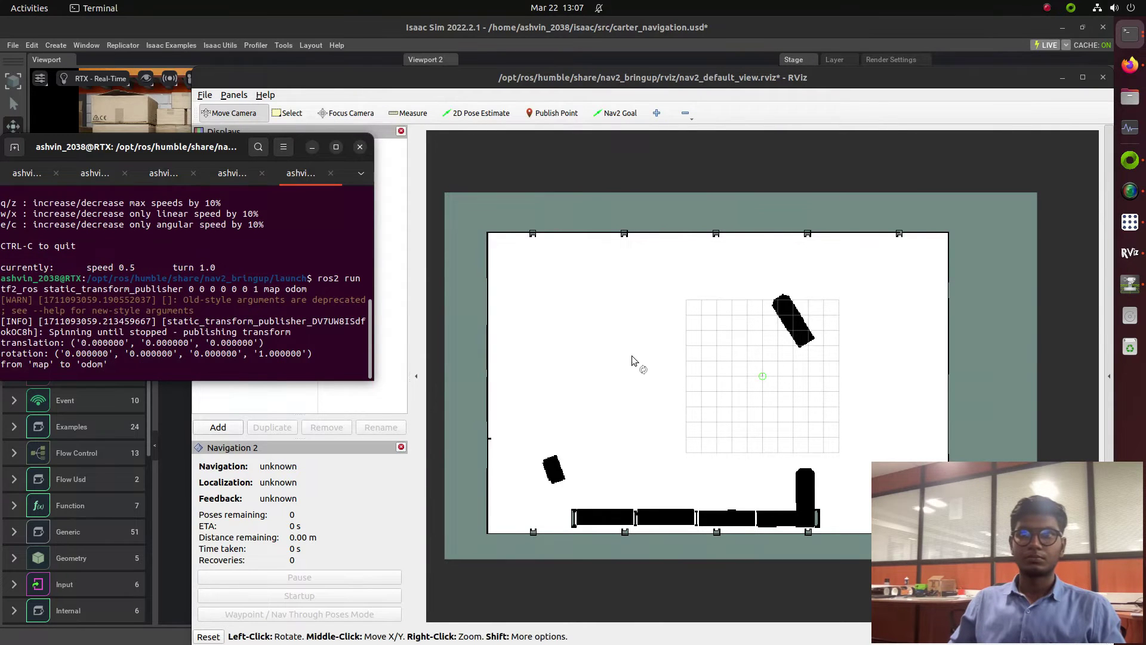
Step: Inspect the warehouse map and costmaps in RViz, then return to the terminal
left_click(632, 360)
scroll(752, 428, "up", 3)
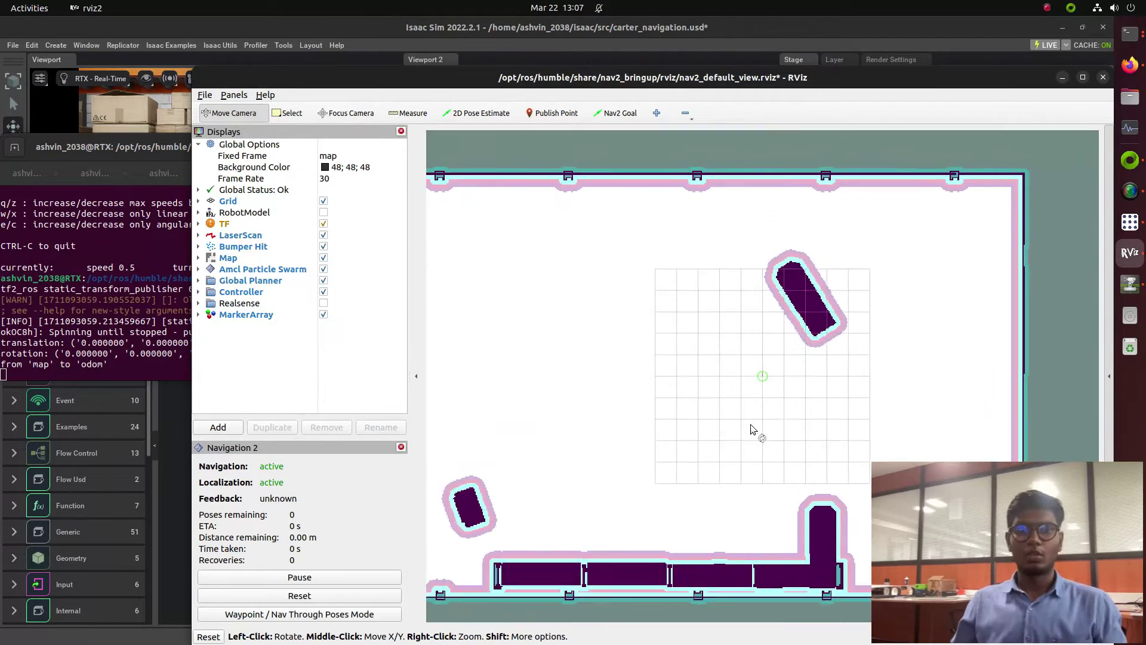
scroll(752, 430, "down", 3)
scroll(752, 430, "up", 1)
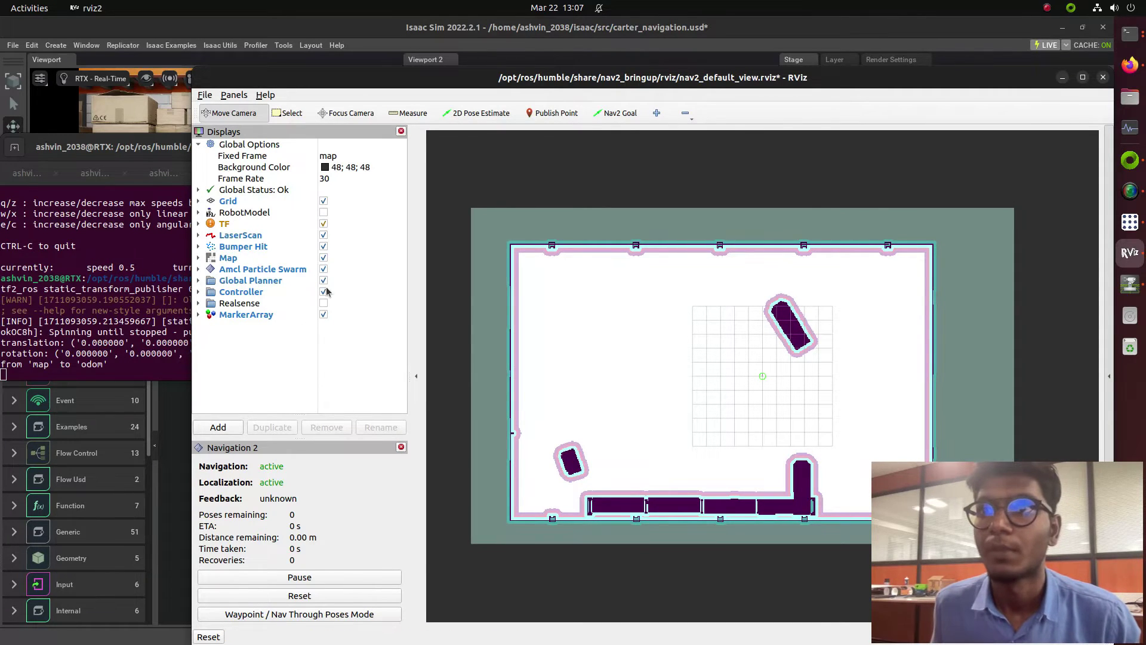
scroll(824, 397, "up", 2)
scroll(798, 386, "down", 2)
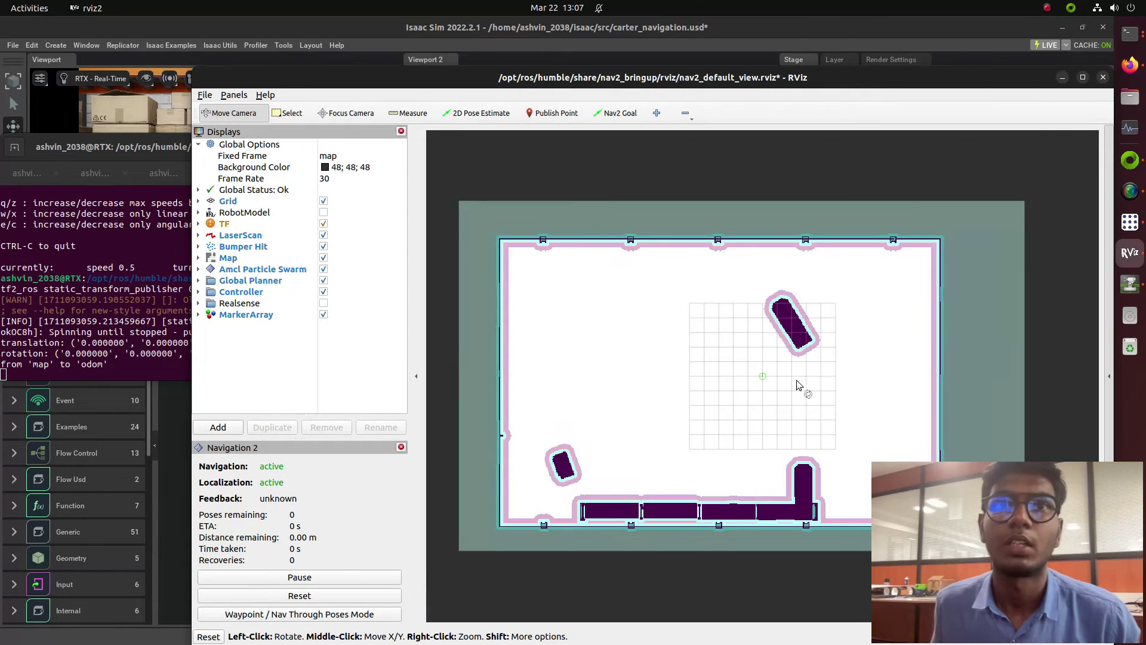
left_click(135, 273)
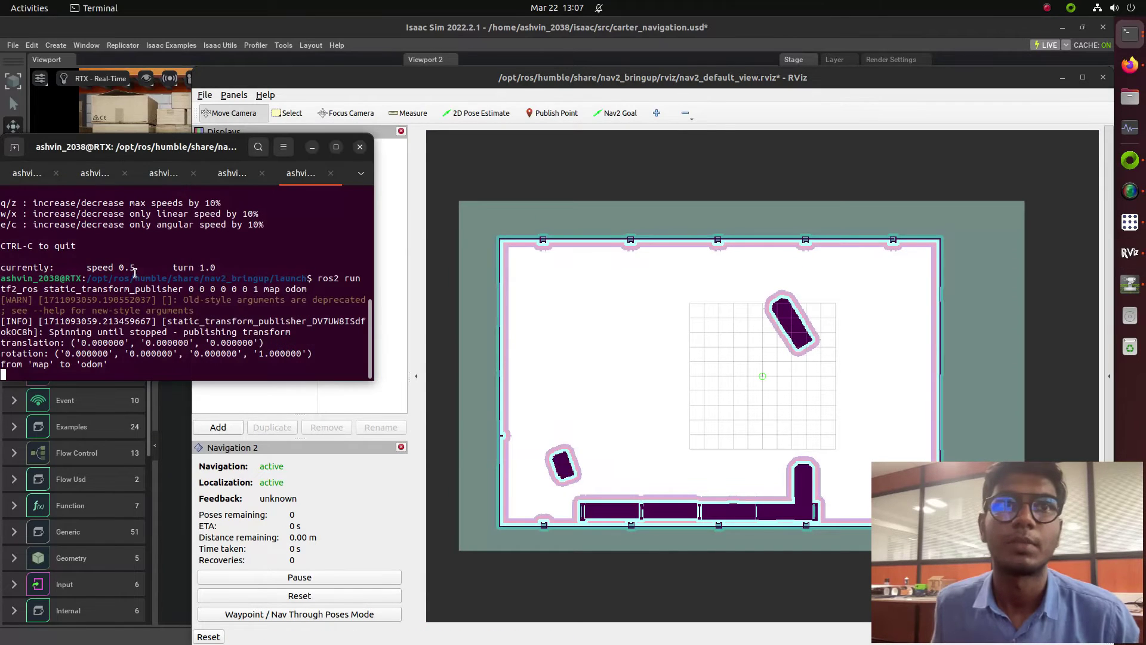
Step: In a new tab, source /opt/ros/humble/setup.bash and launch rqt
left_click(14, 147)
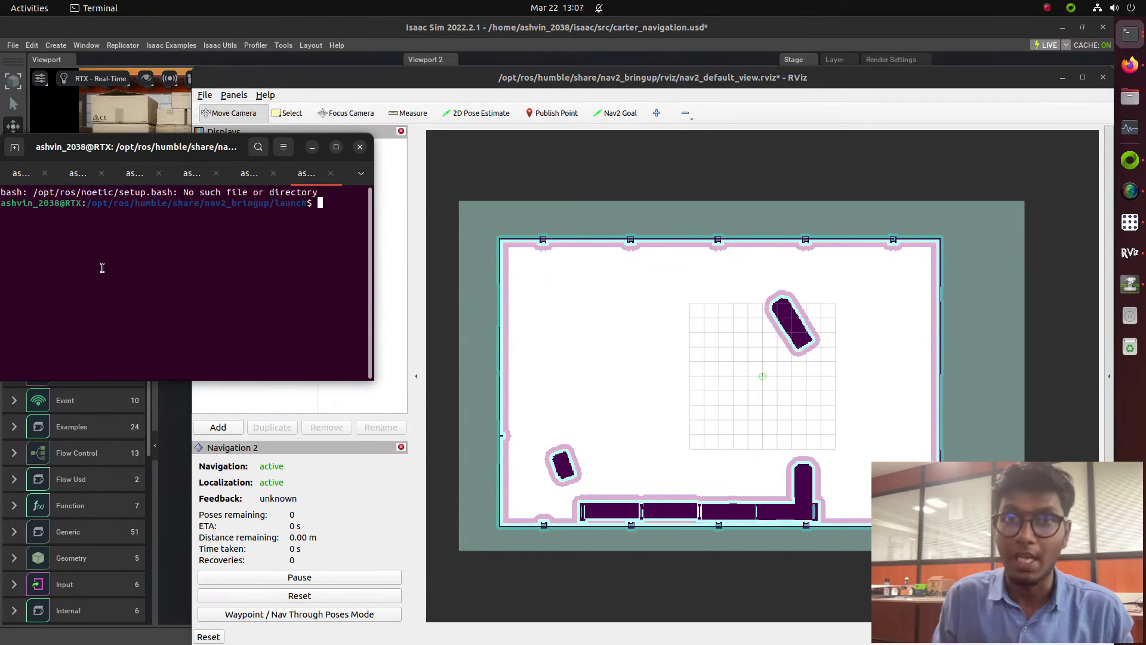
type("source /opt/")
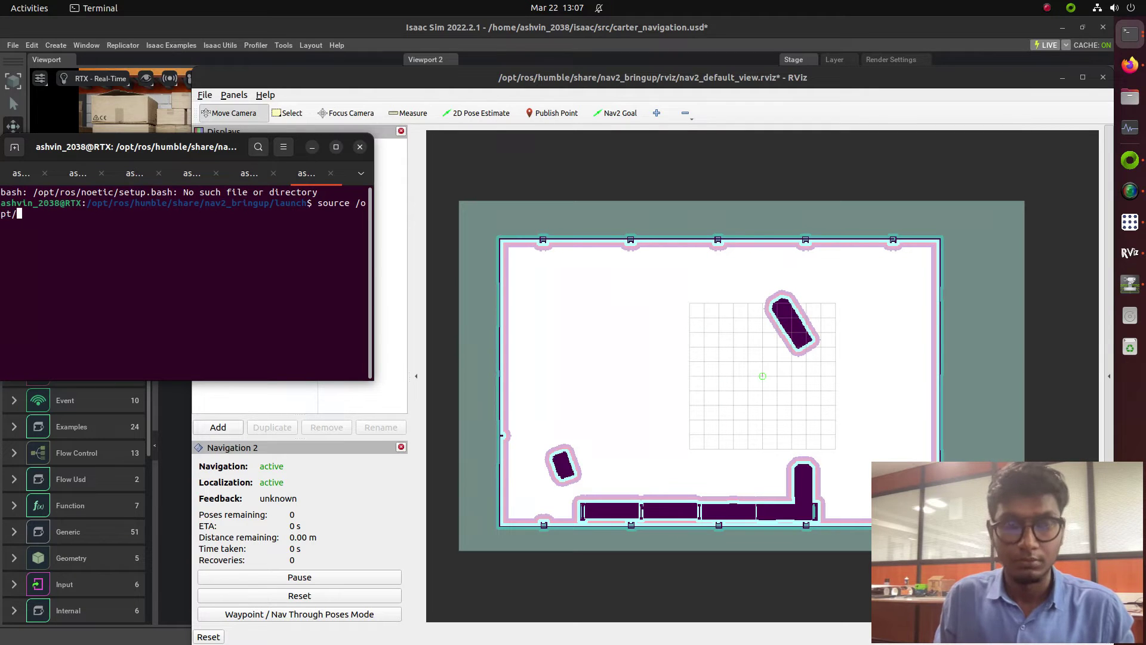
type("ros/")
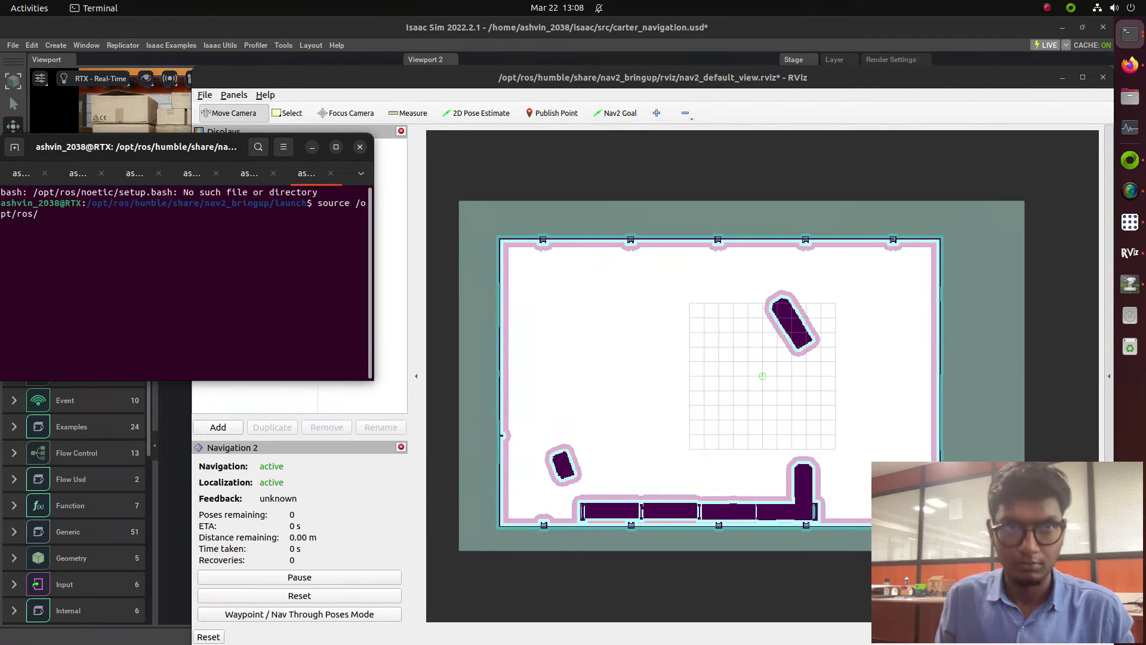
type("humble/setup.")
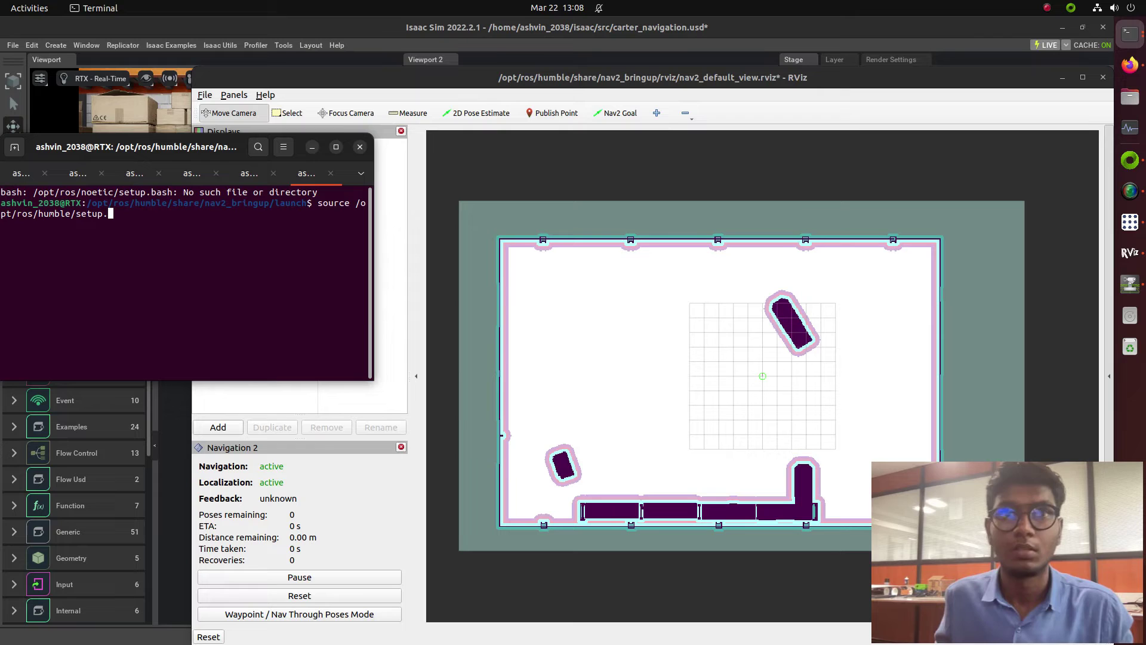
type("bash")
key("Return")
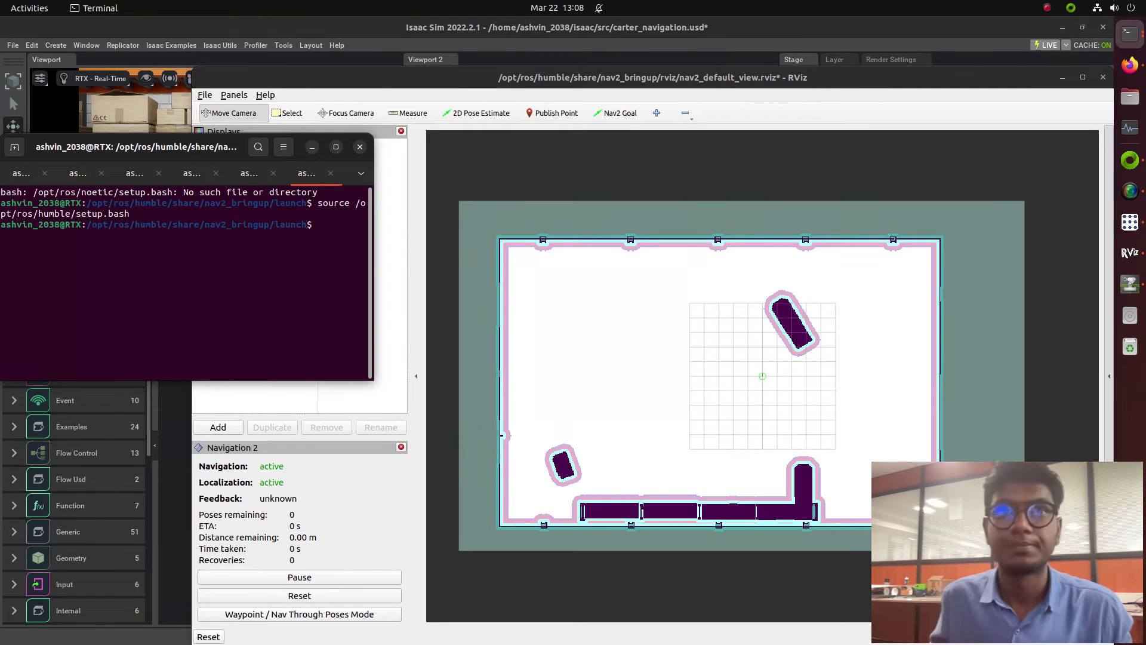
type("rt")
key("Return")
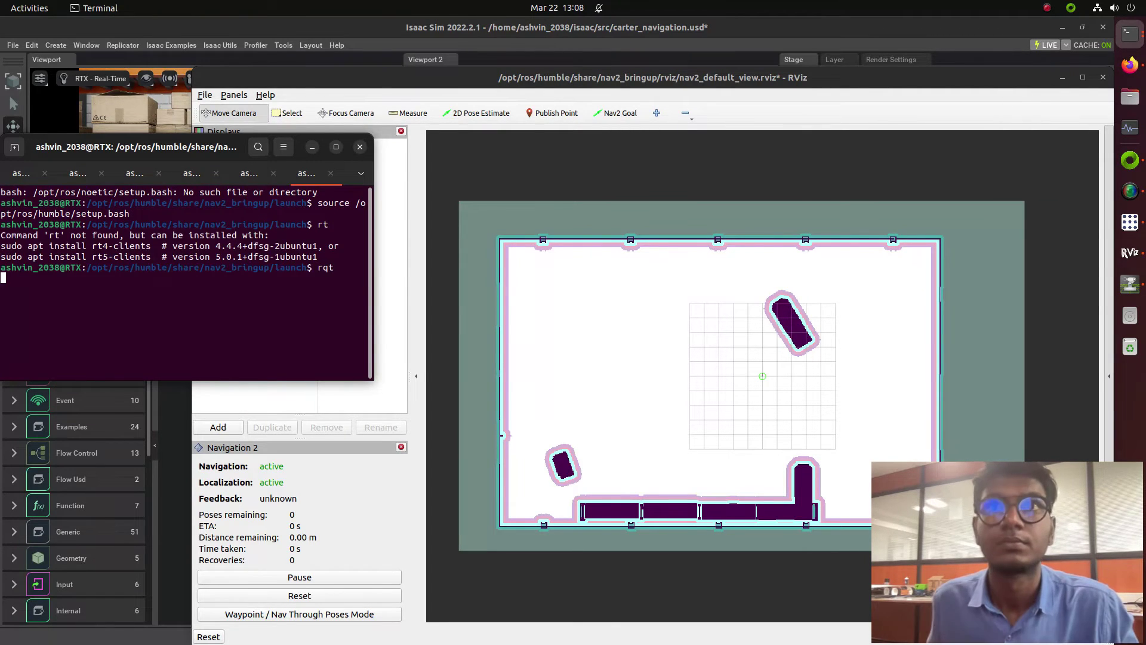
type("rqt")
key("Return")
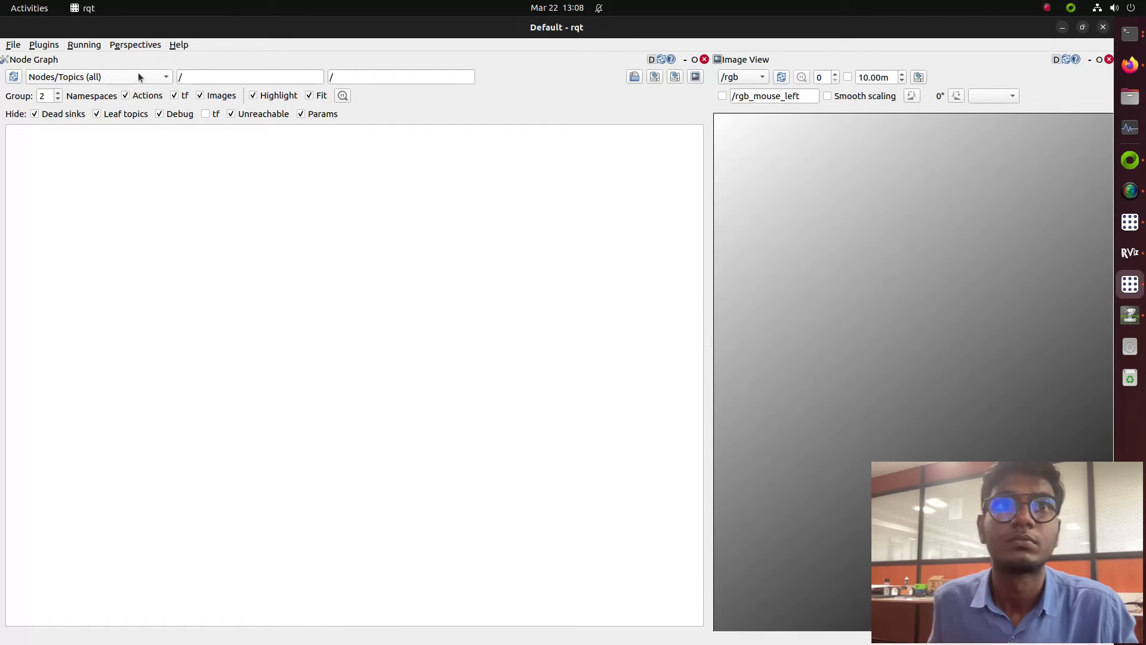
Step: Switch rqt's Node Graph to show nodes only, then quit rqt via File > Quit
left_click(139, 76)
left_click(139, 61)
left_click(137, 77)
left_click(111, 62)
left_click(13, 46)
left_click(18, 60)
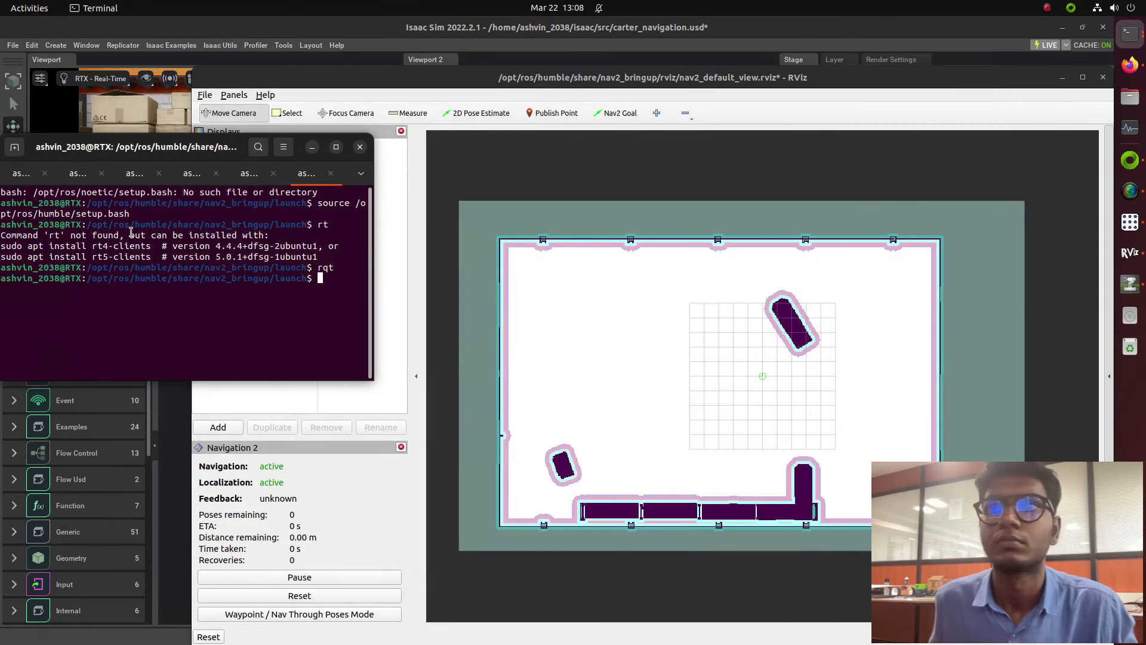
scroll(603, 360, "up", 2)
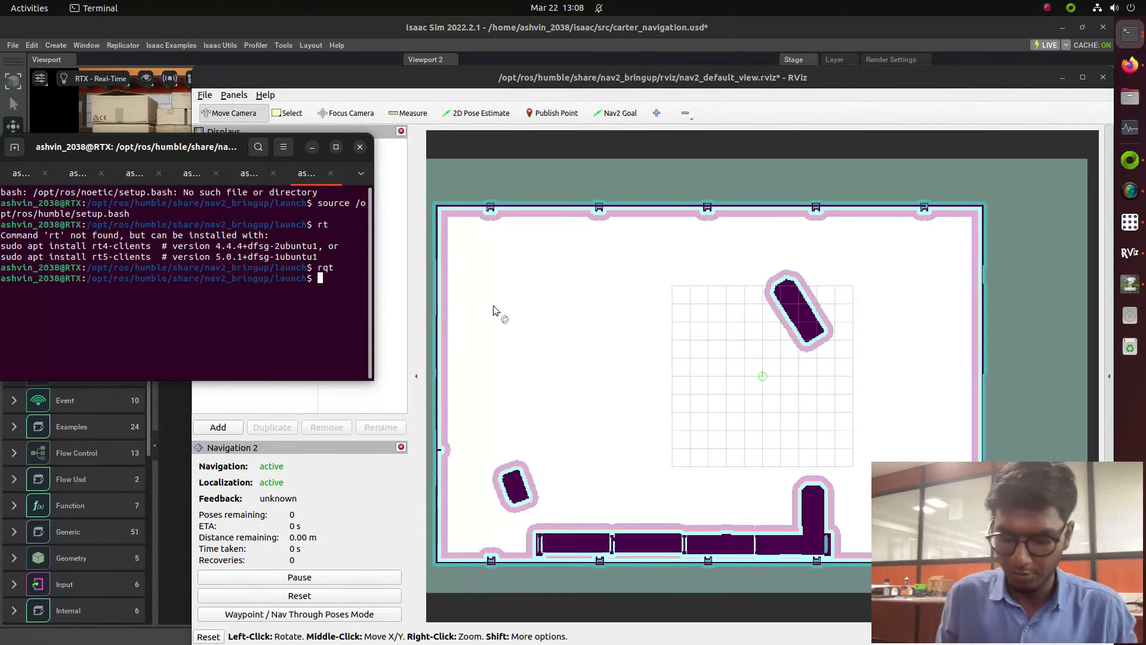
Step: Run ros2 topic list, maximize the terminal to read the output, then restore its size
type("ros2 topi")
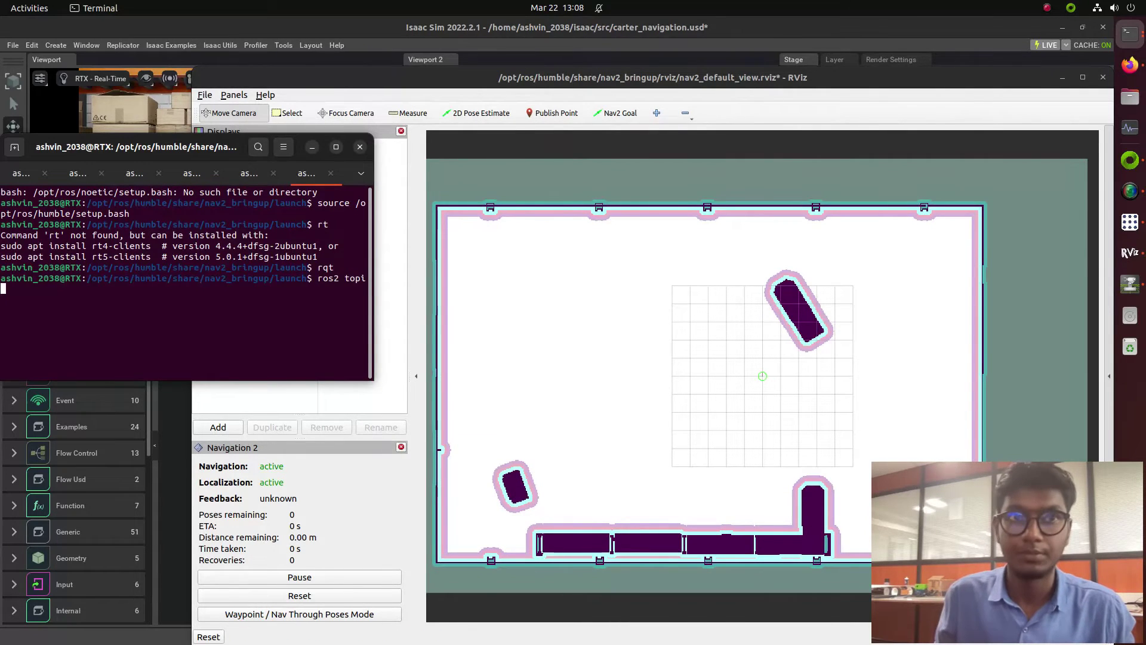
type("c list")
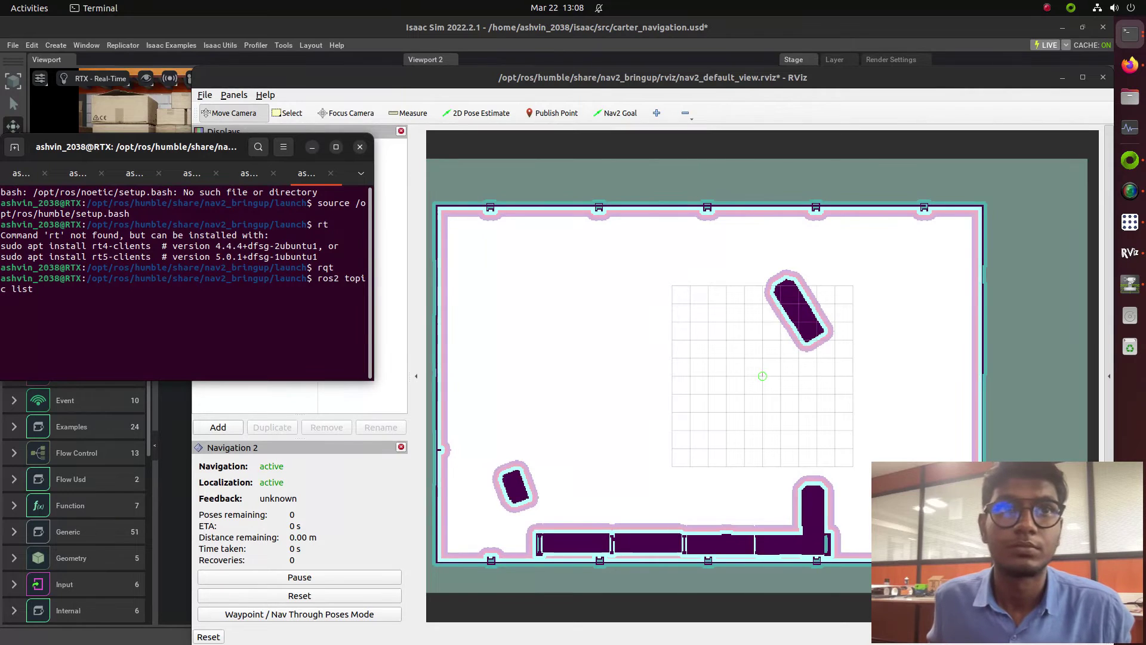
key("Return")
scroll(131, 270, "up", 10)
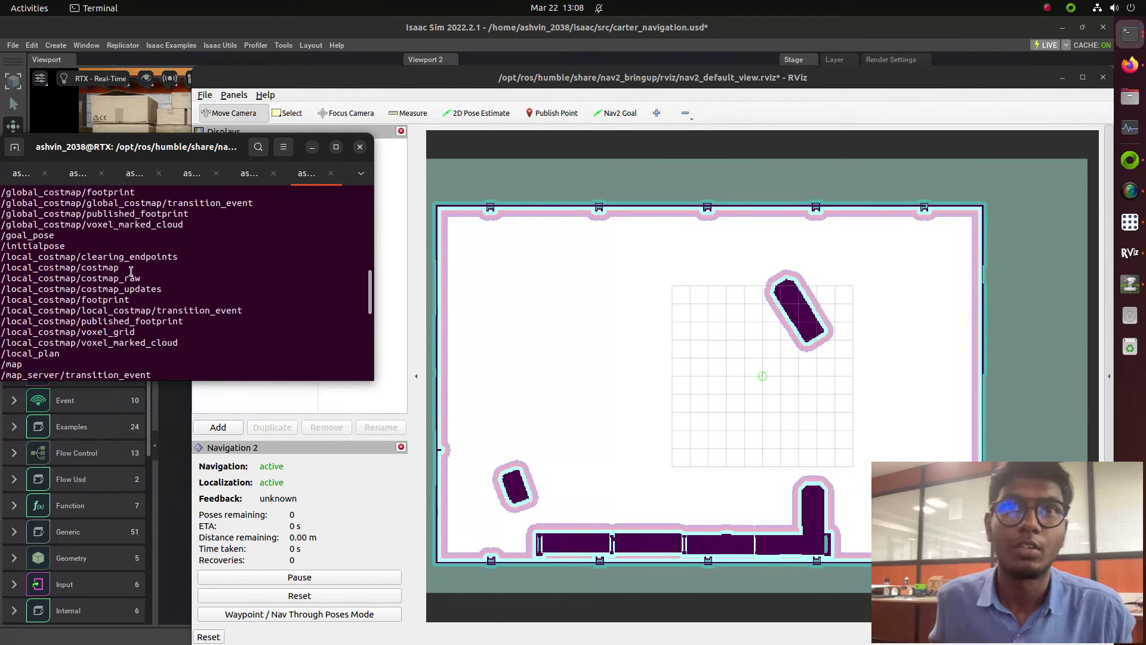
scroll(131, 270, "up", 2)
left_click(336, 152)
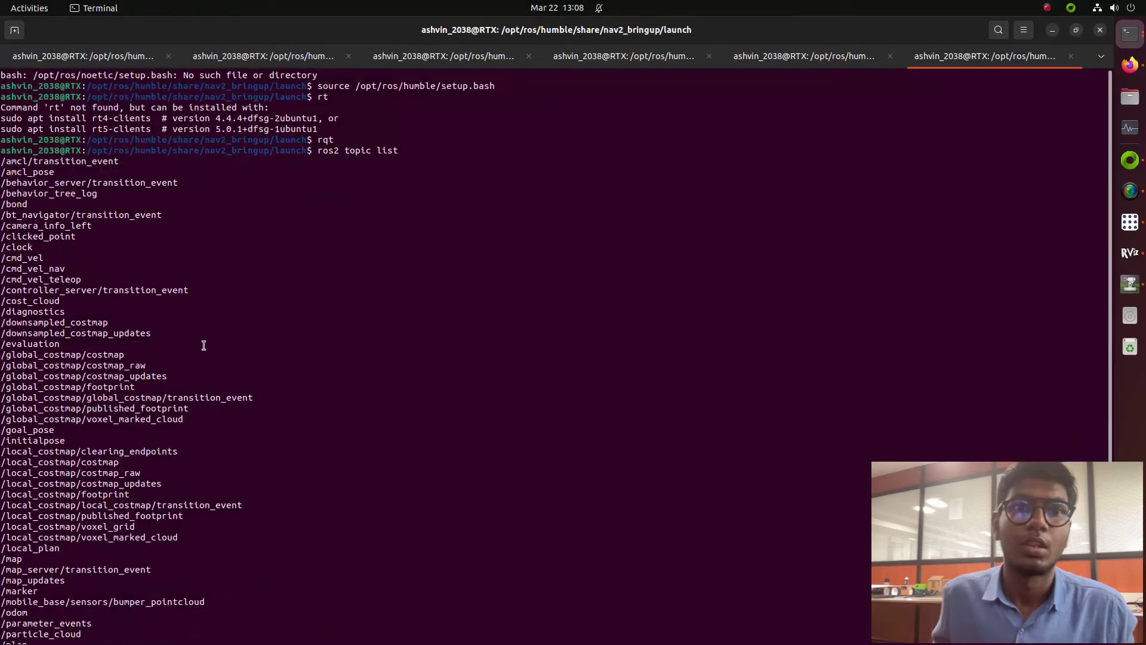
scroll(206, 343, "down", 5)
scroll(470, 454, "up", 6)
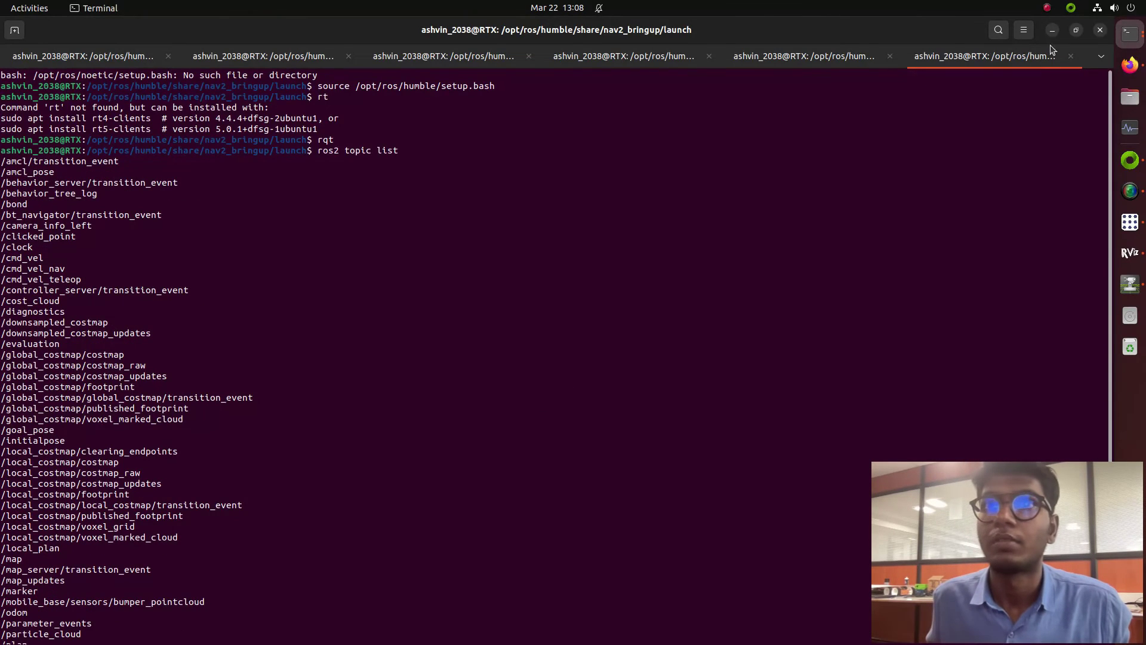
left_click(1076, 30)
Step: Set an estimated pose, move RViz aside, and send a Nav2 goal from the map centre
left_click(481, 113)
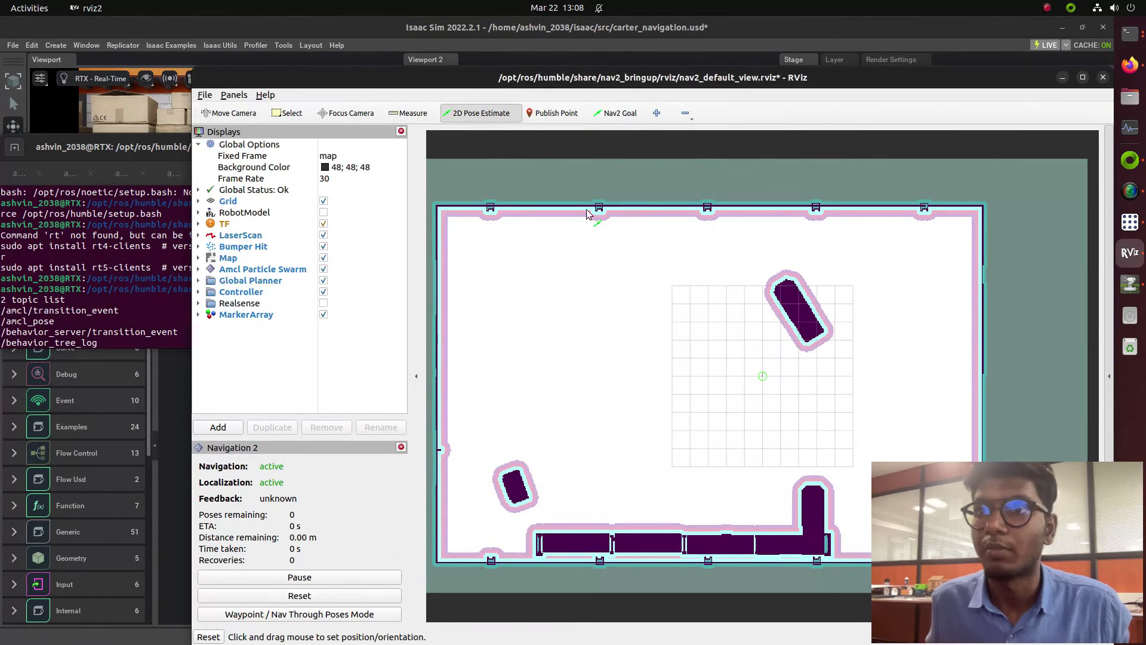
left_click_drag(779, 386, 725, 321)
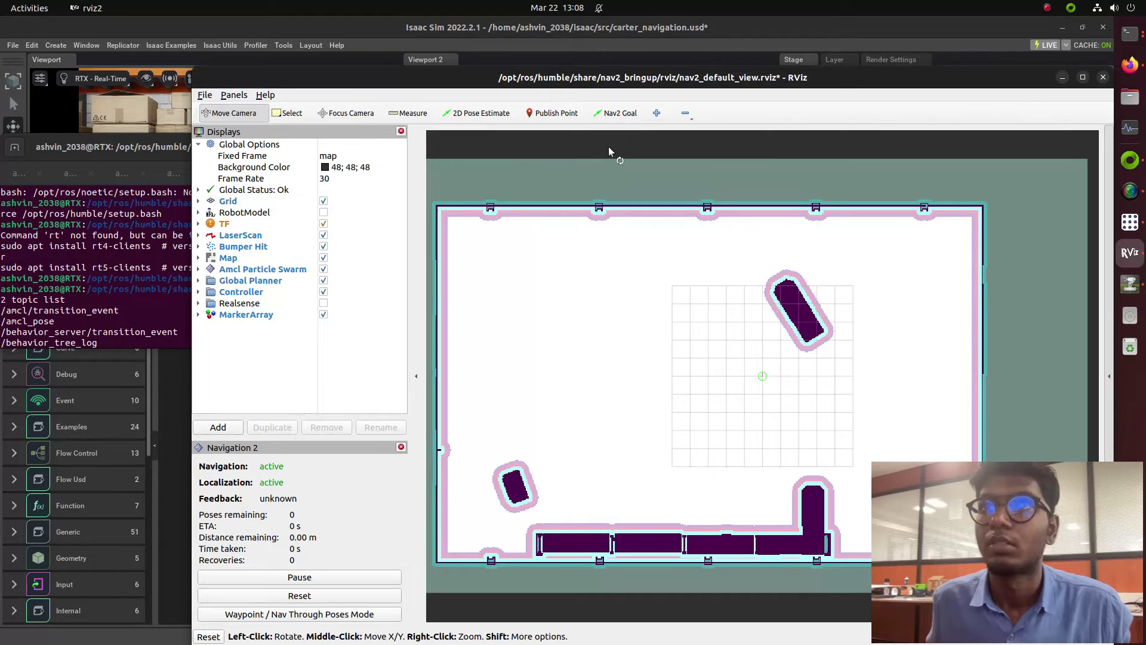
left_click(618, 113)
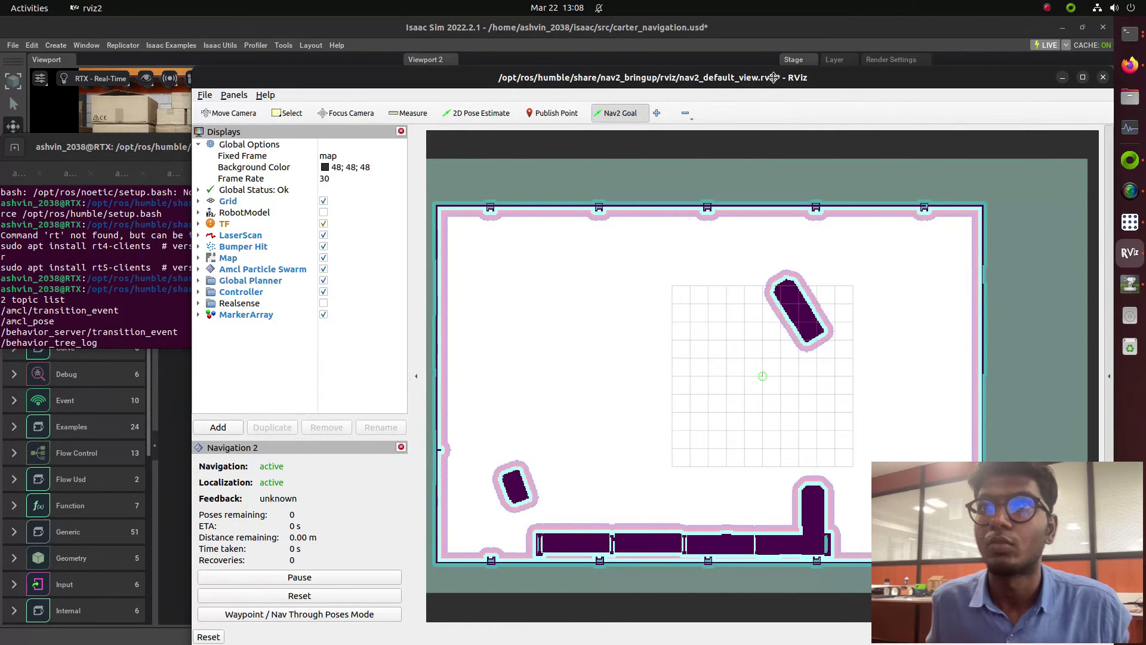
left_click_drag(773, 77, 636, 195)
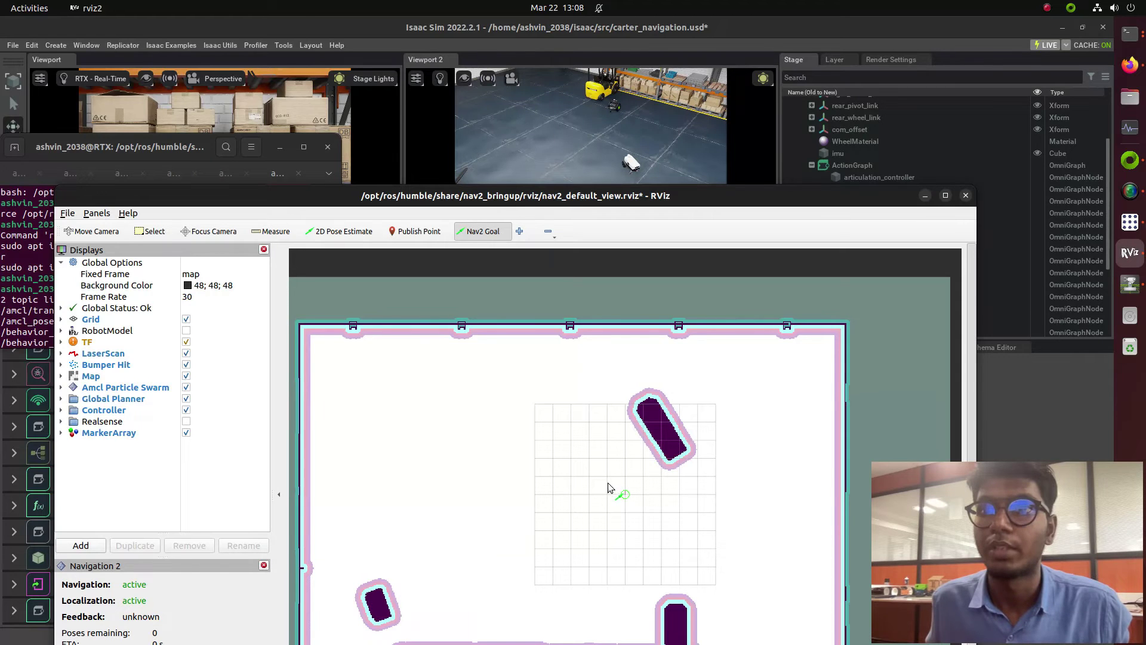
left_click_drag(608, 488, 535, 433)
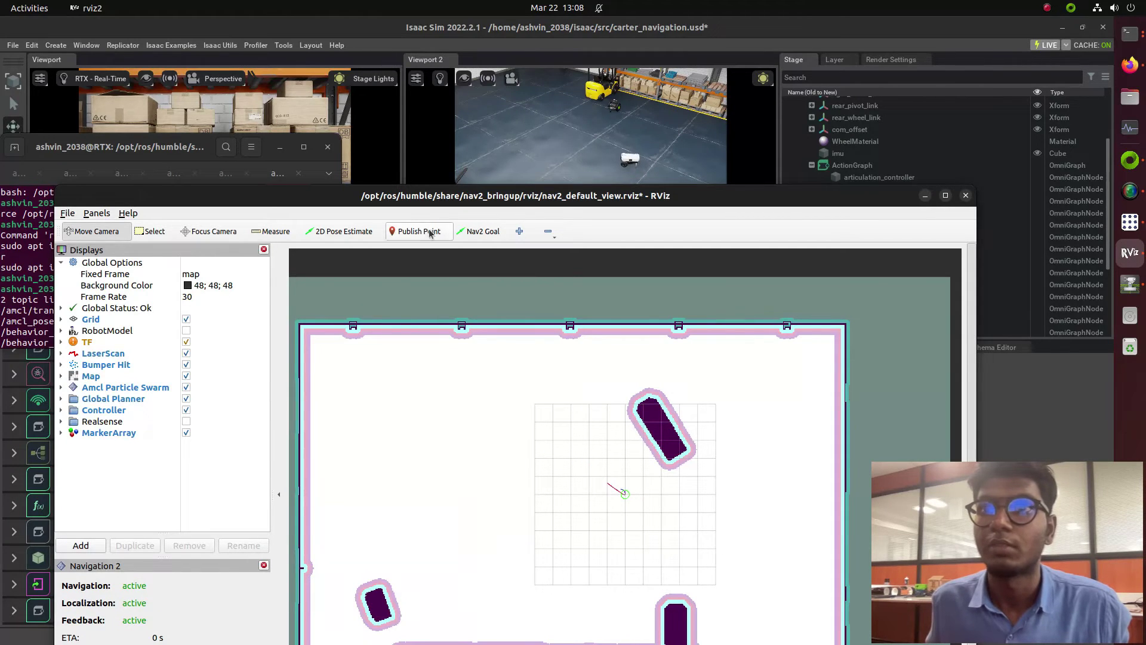
Step: Re-place the robot's pose estimate at the map centre facing lower right, then move RViz back
left_click(343, 232)
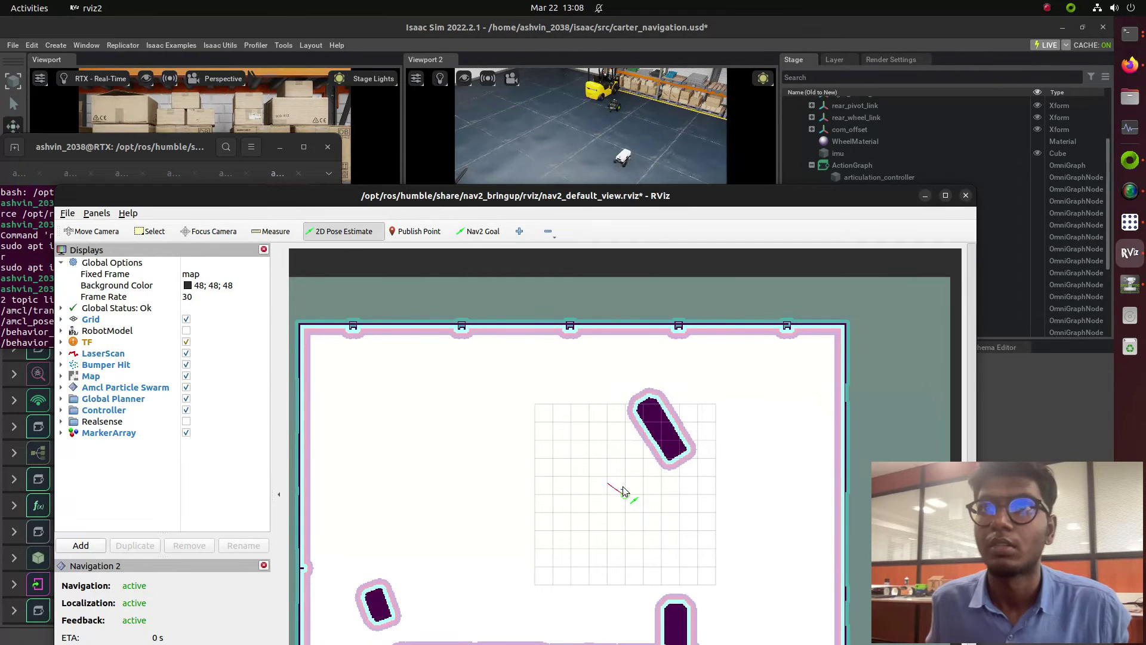
left_click_drag(624, 491, 619, 436)
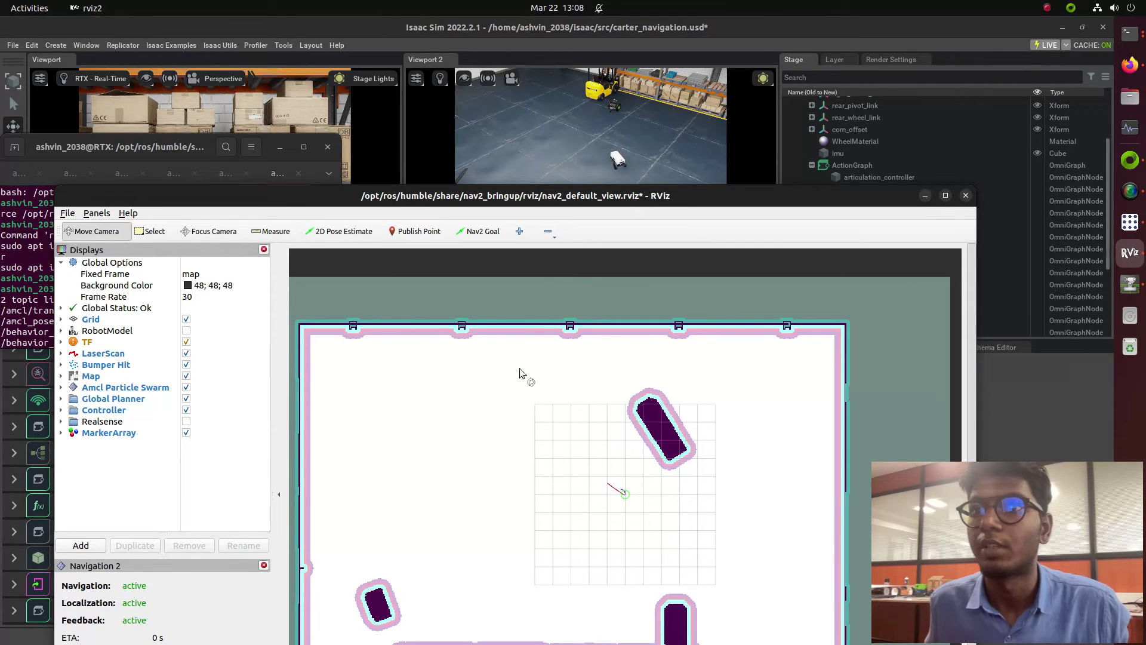
left_click(343, 232)
left_click_drag(633, 495, 668, 516)
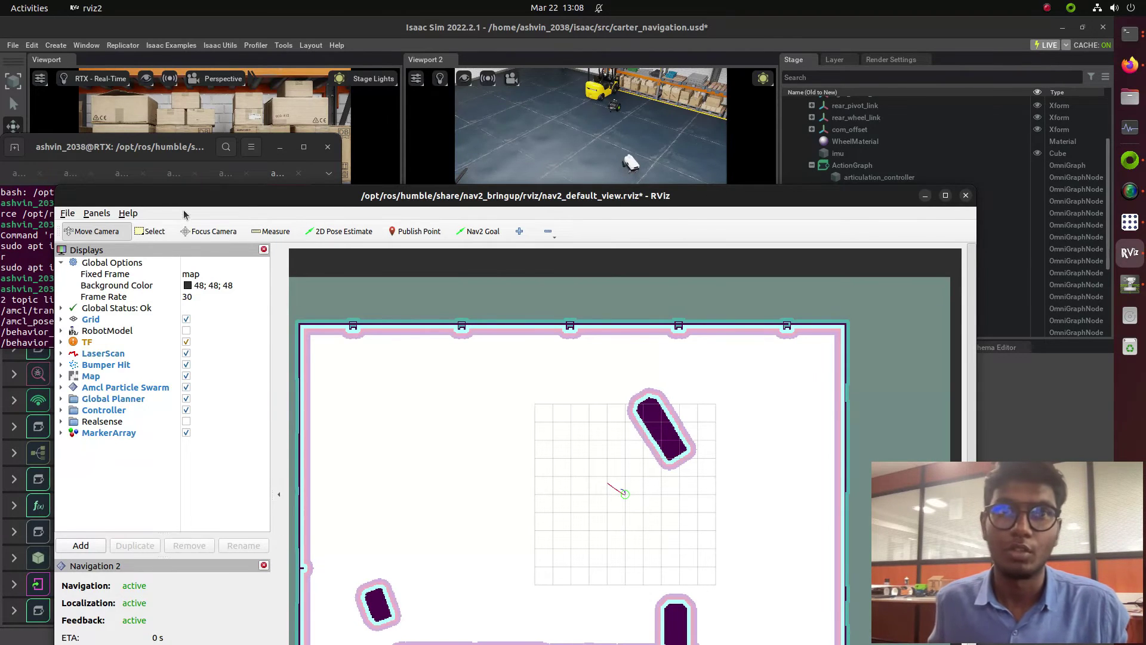
left_click_drag(183, 214, 390, 187)
left_click(189, 273)
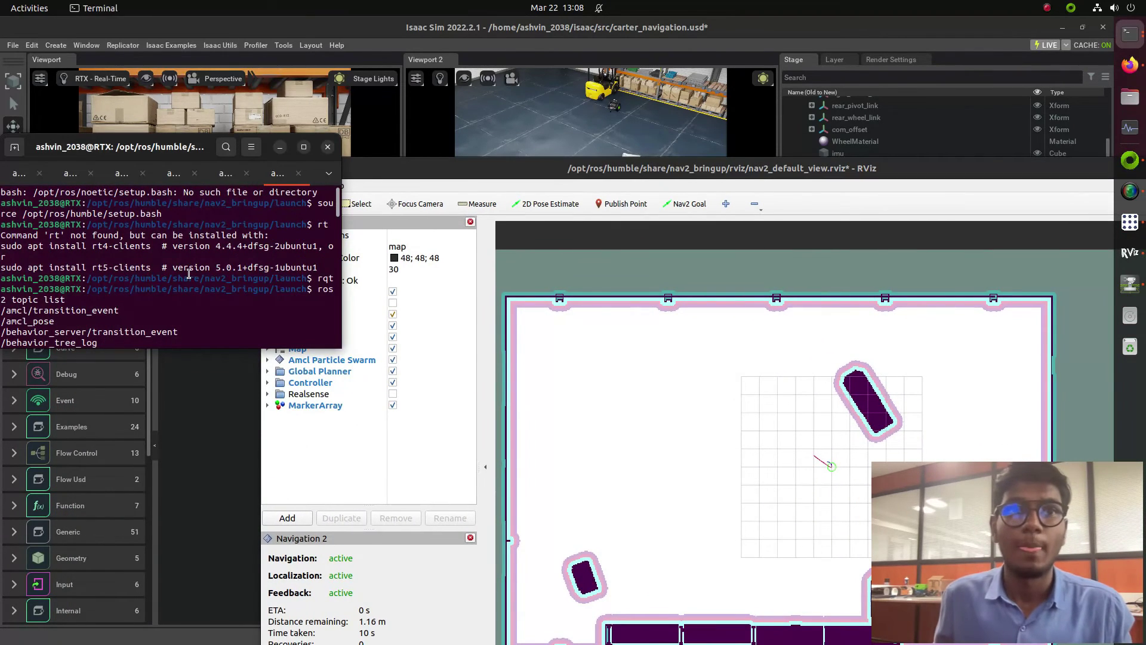
type("rqt")
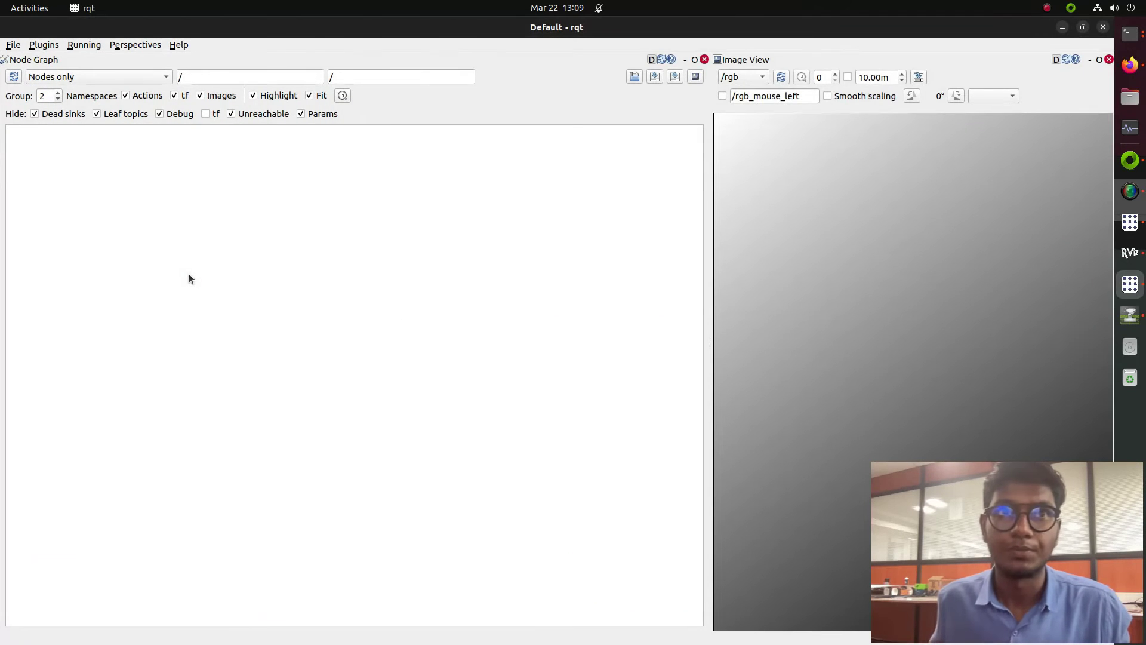
left_click(137, 77)
left_click(136, 92)
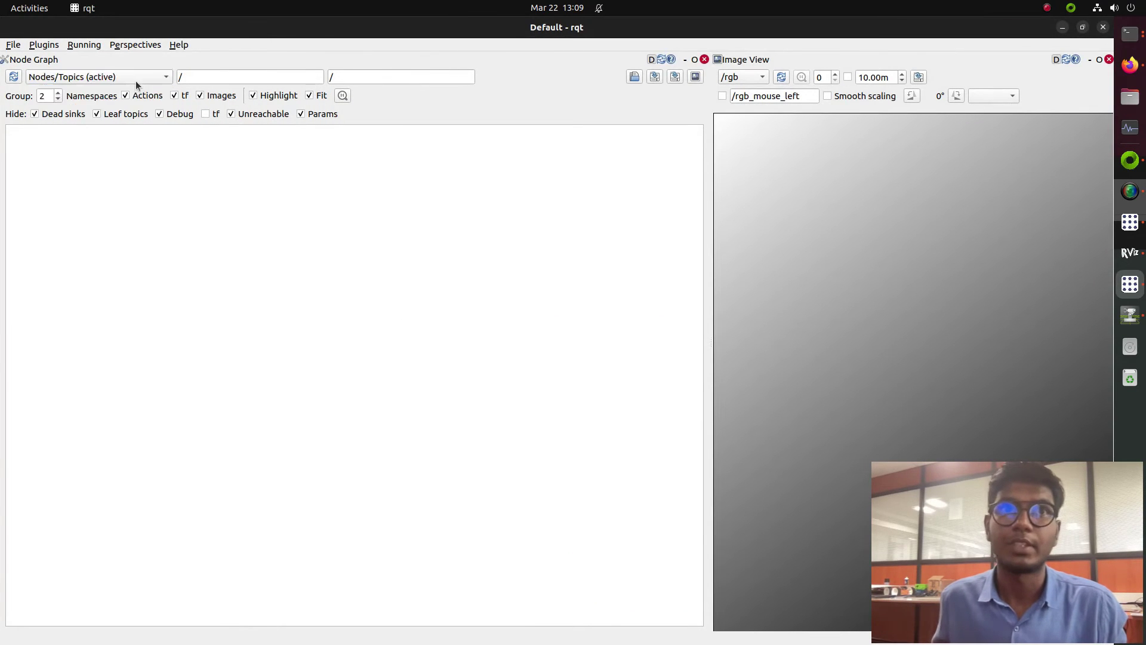
left_click(139, 78)
left_click(129, 91)
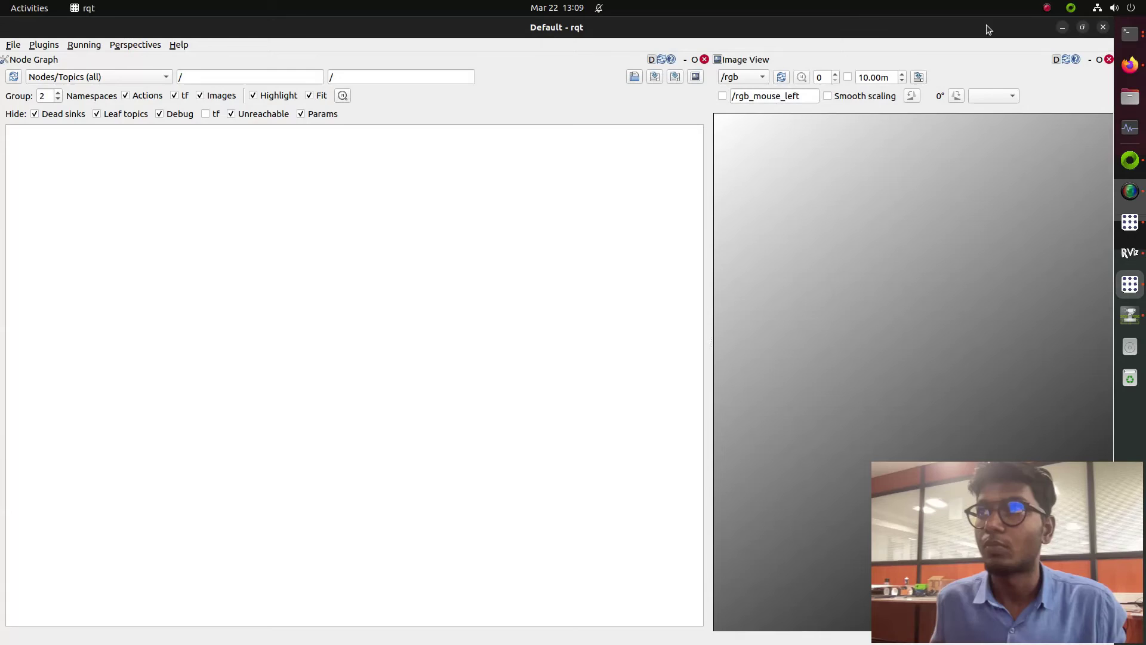
left_click(1062, 27)
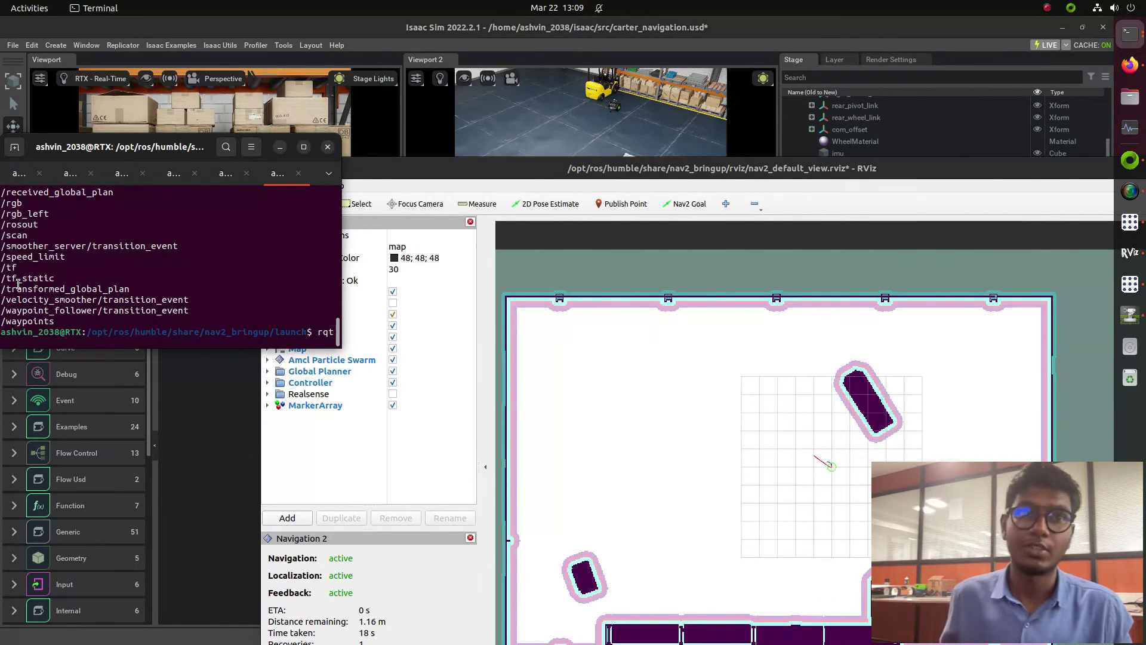
key("ctrl+c")
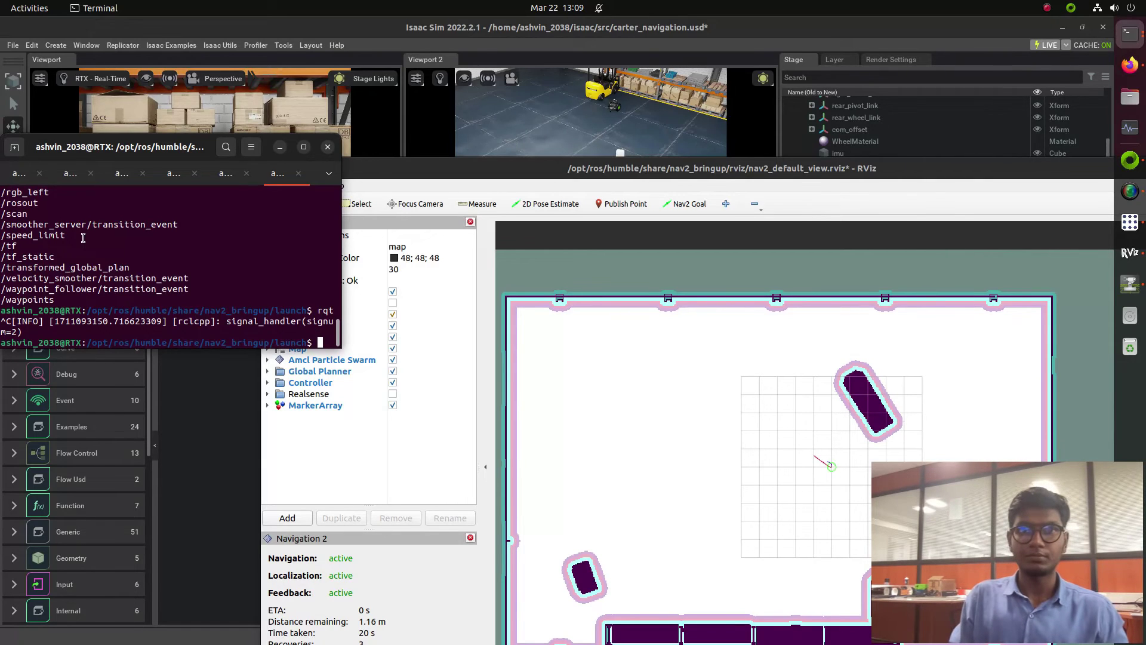
Step: Open a new terminal, source ROS 2 Humble, and start rqt
key("ctrl+alt+t")
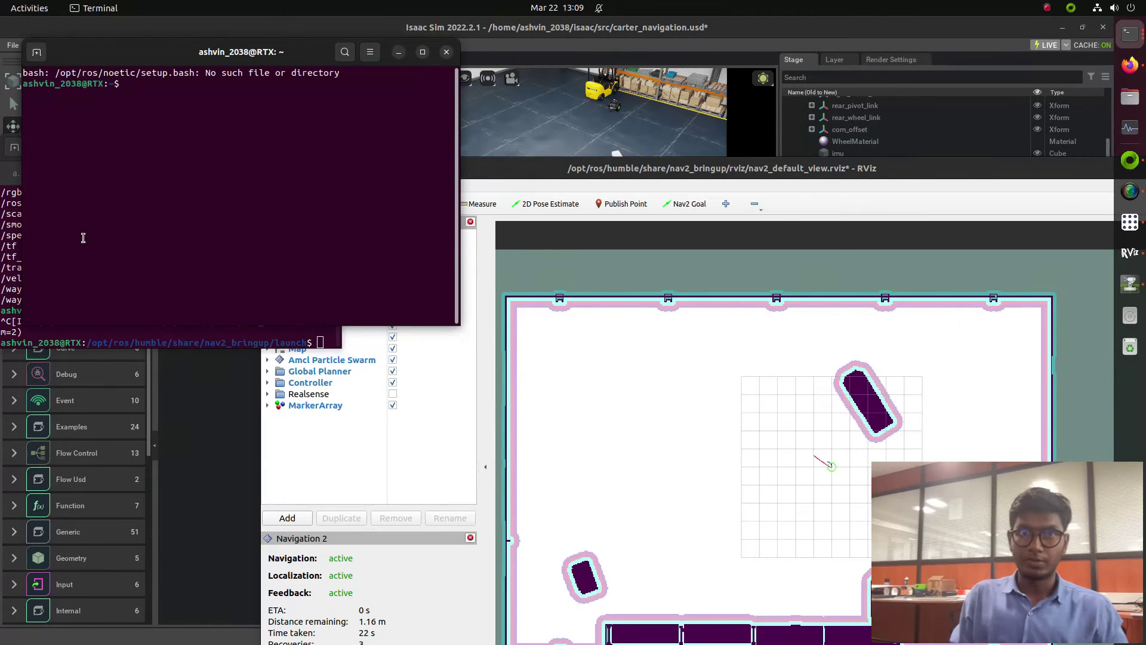
type("source ")
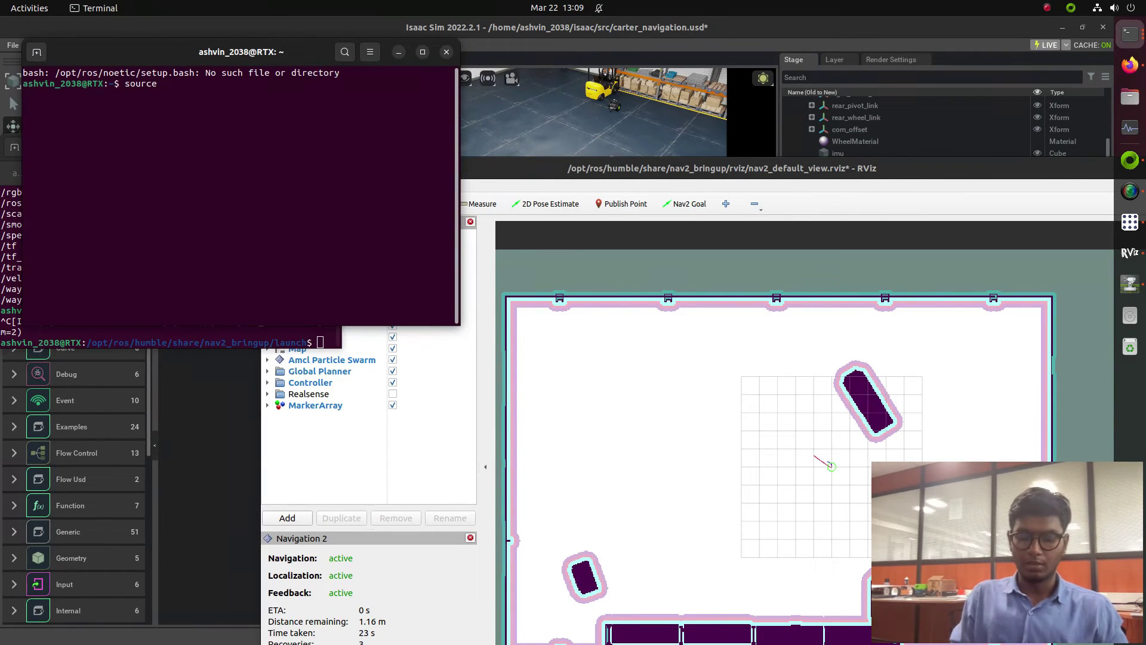
type("/opt/ros/")
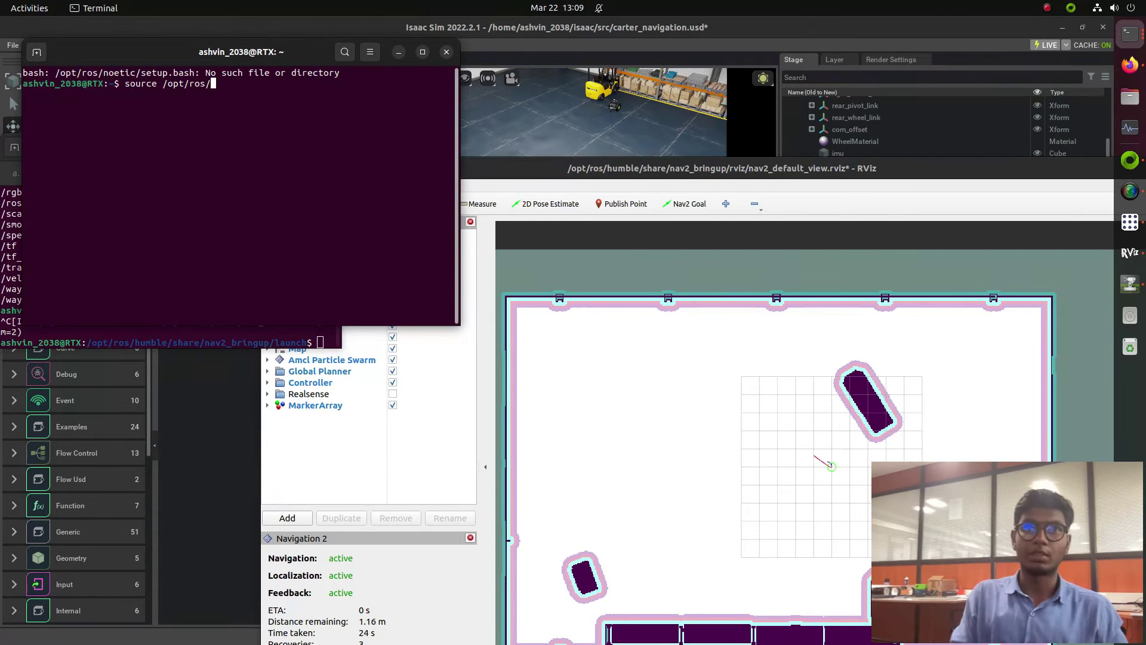
type("humble/setup.")
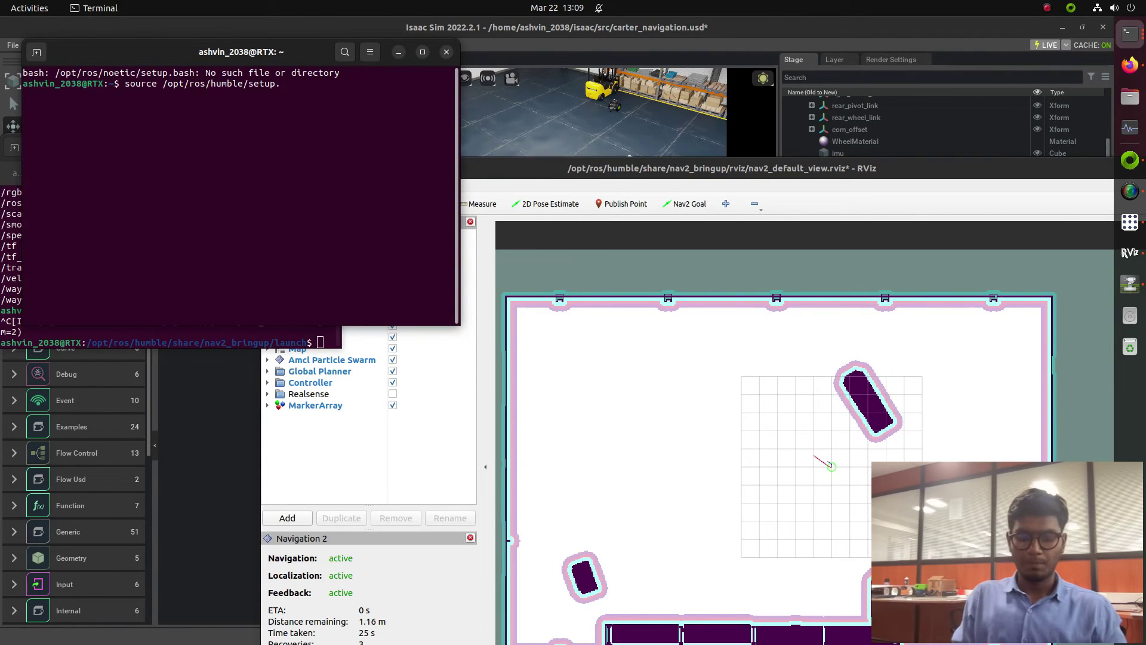
type("bash")
key("Return")
type("rq")
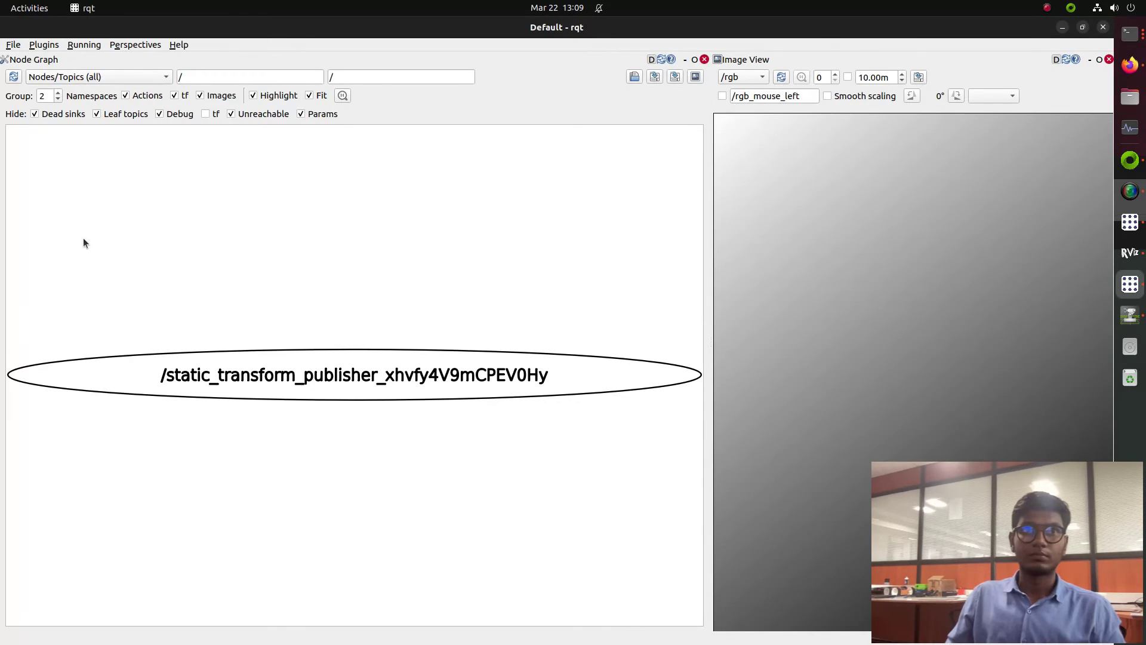
Step: Set rqt's Node Graph to show Nodes/Topics (active)
left_click(119, 78)
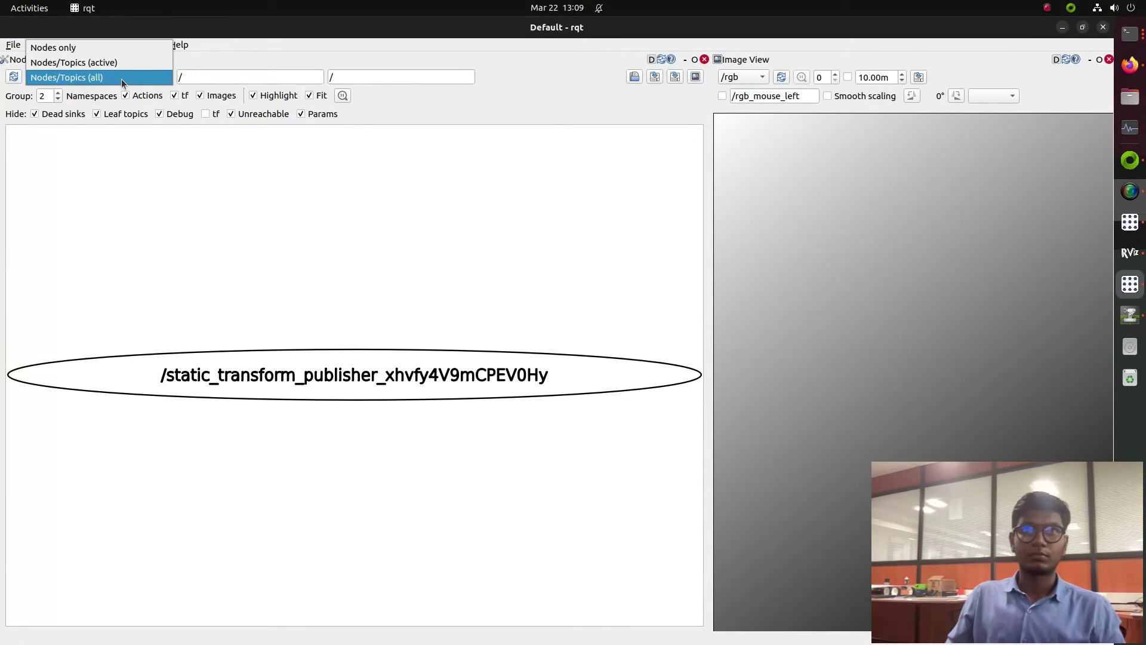
left_click(121, 67)
left_click(117, 71)
left_click(117, 76)
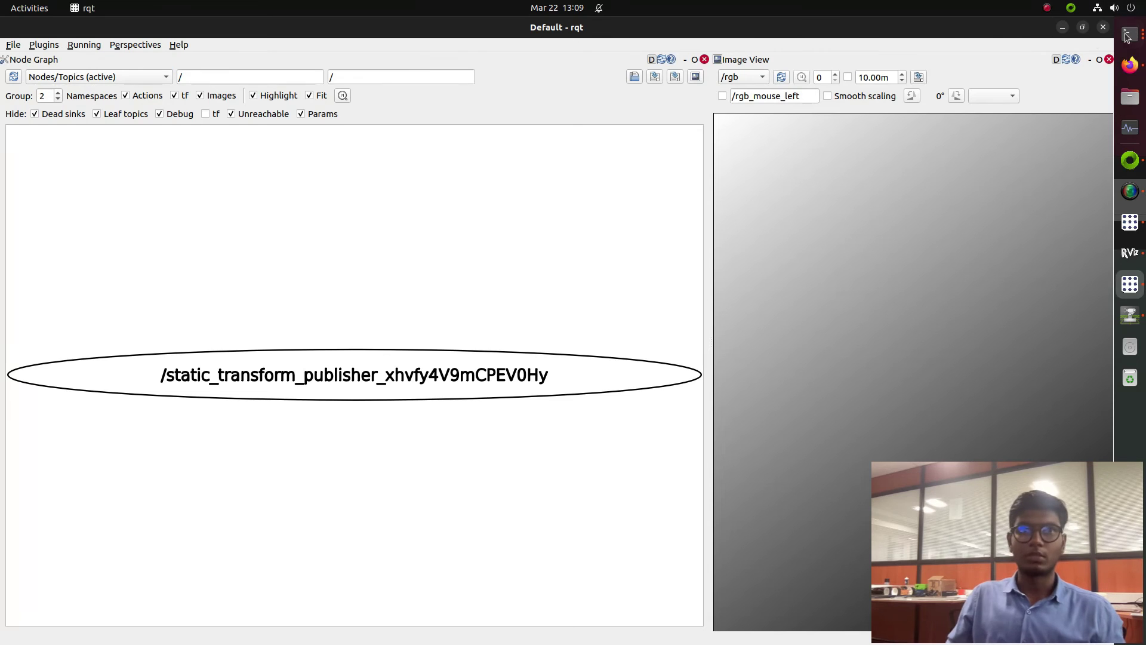
Step: Minimize rqt, stop it with Ctrl+C, and minimize both terminal windows
left_click(1063, 27)
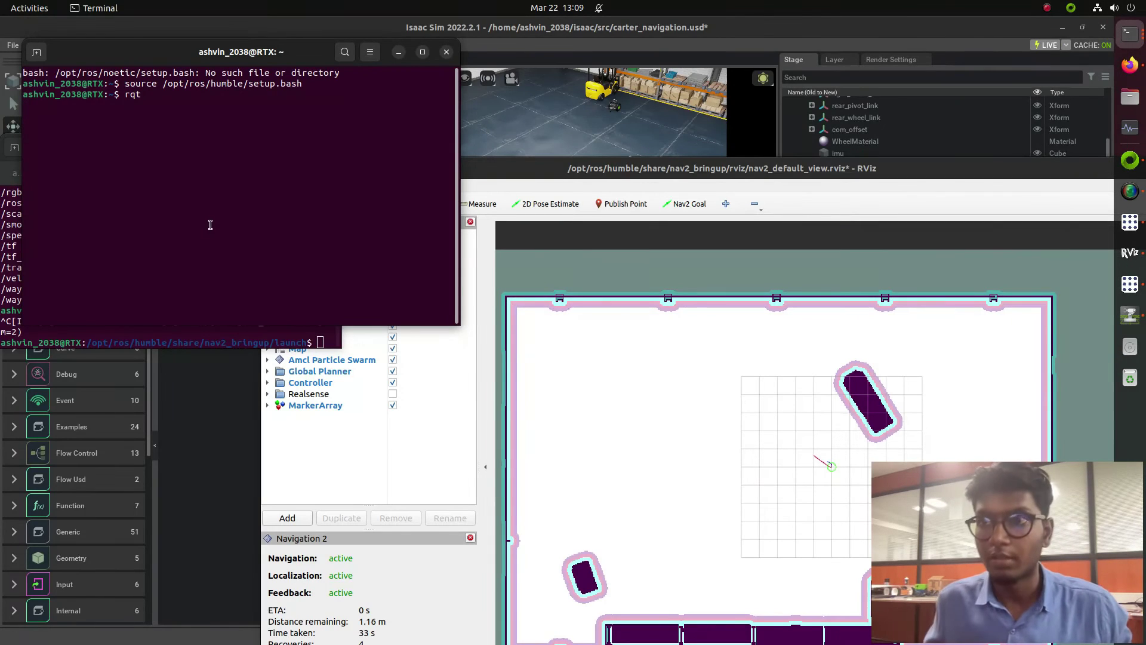
key("ctrl+c")
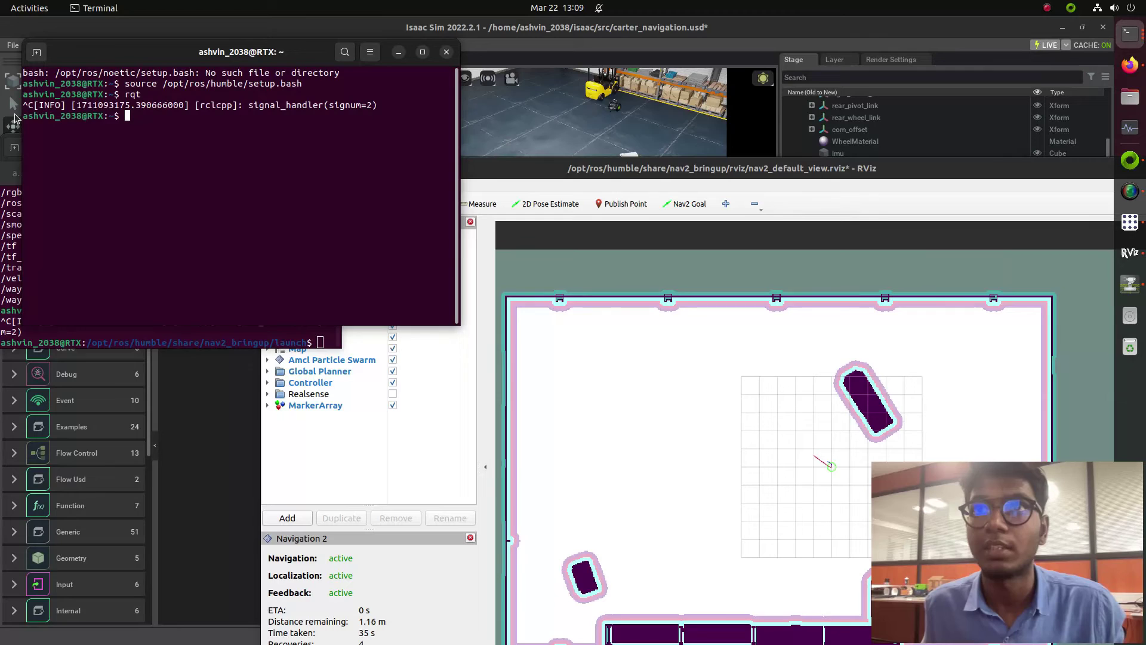
left_click_drag(178, 54, 379, 90)
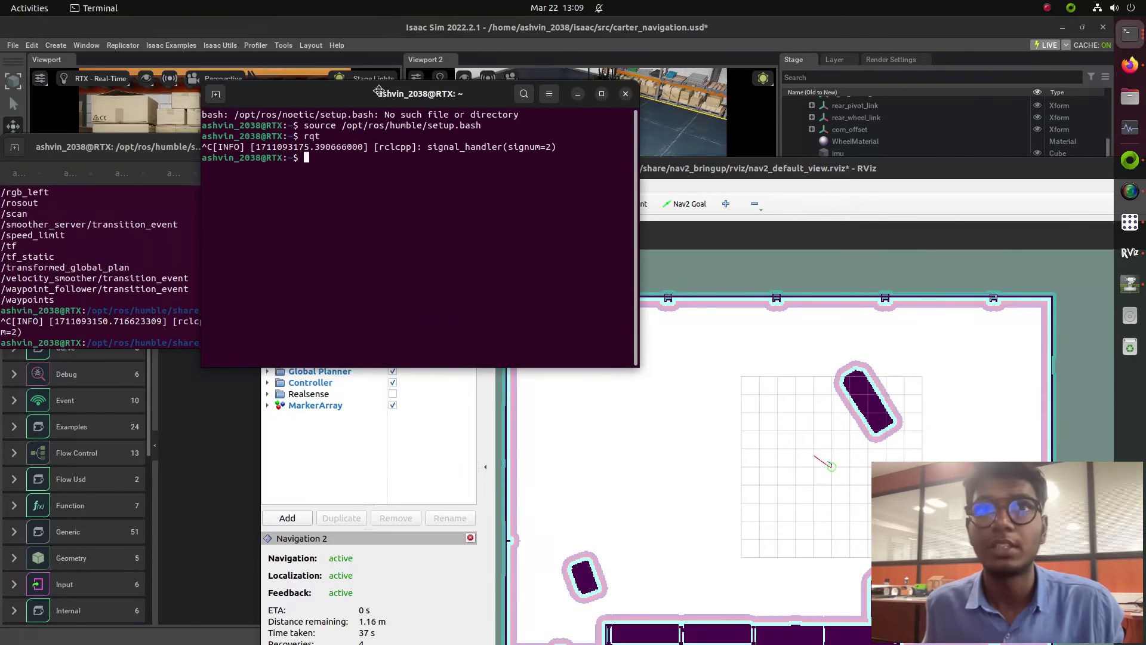
left_click(577, 94)
left_click(278, 149)
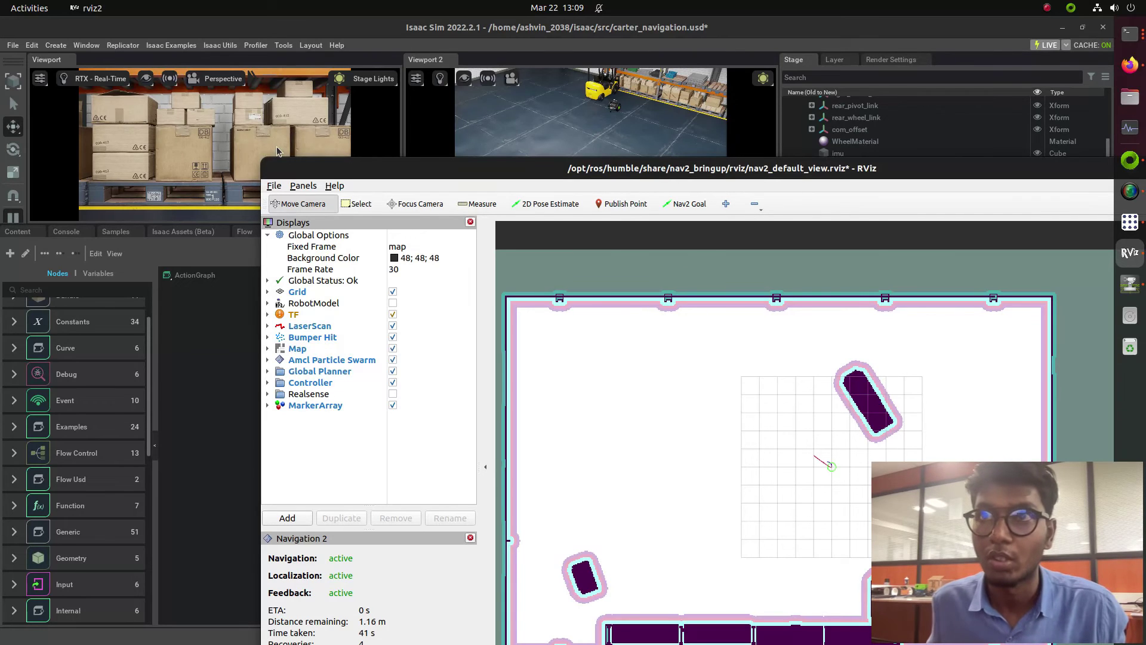
Step: Set the robot's estimated pose on the map, then reposition and zoom the RViz window
left_click_drag(669, 165, 432, 240)
left_click(310, 279)
left_click_drag(545, 520, 561, 564)
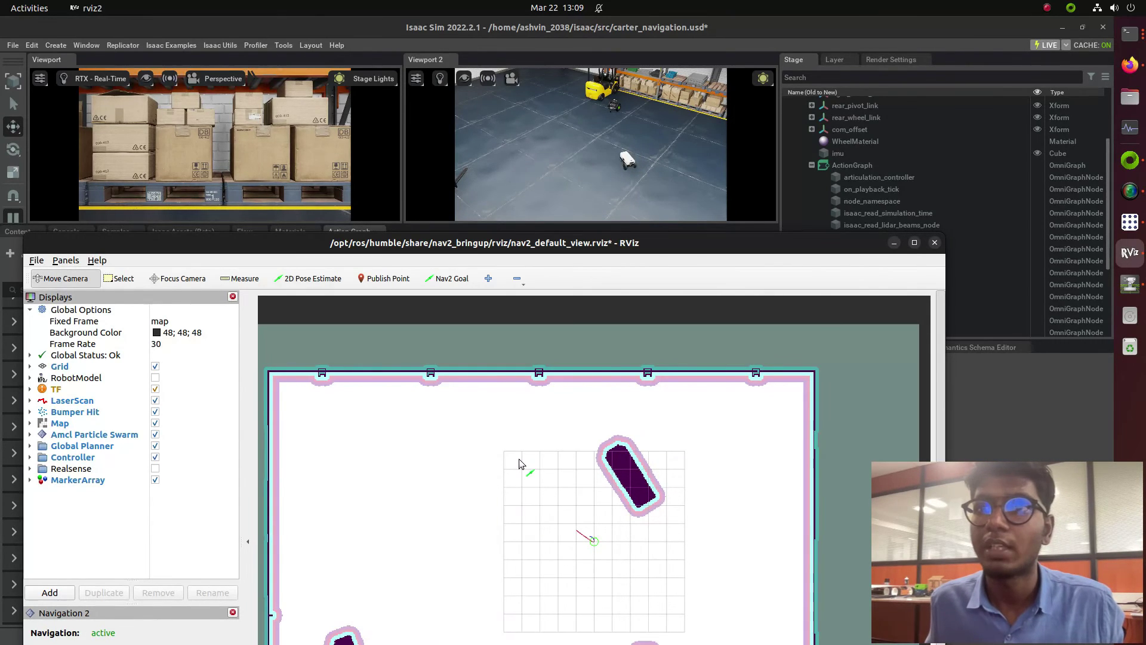
scroll(529, 474, "down", 2)
scroll(710, 401, "up", 3)
scroll(710, 401, "down", 3)
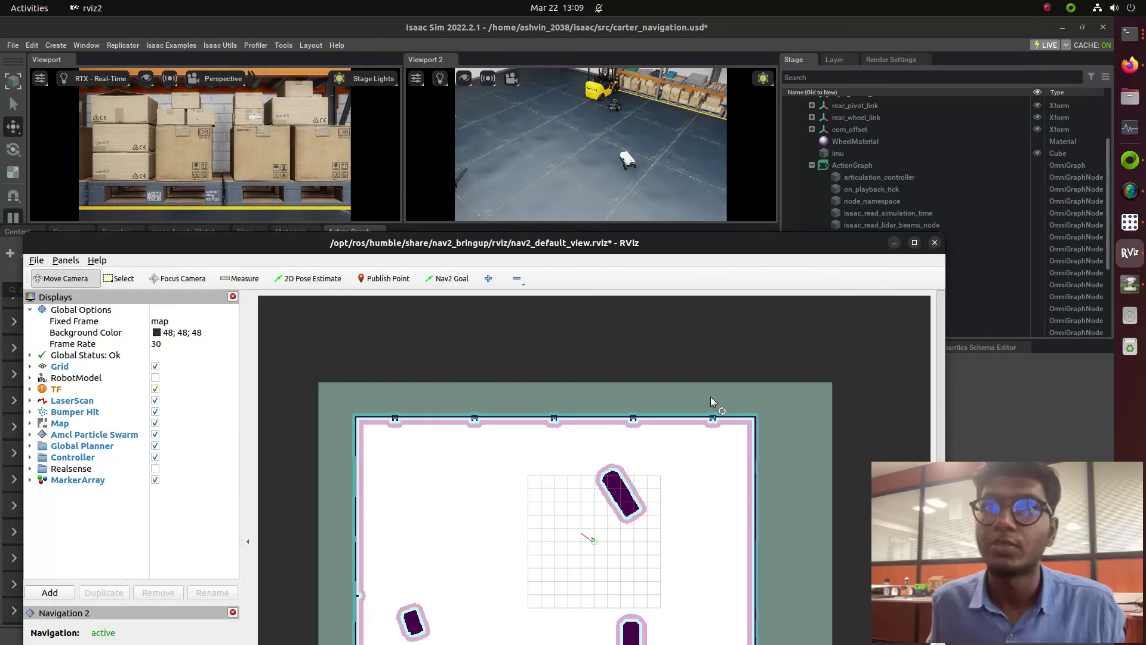
left_click_drag(545, 242, 711, 90)
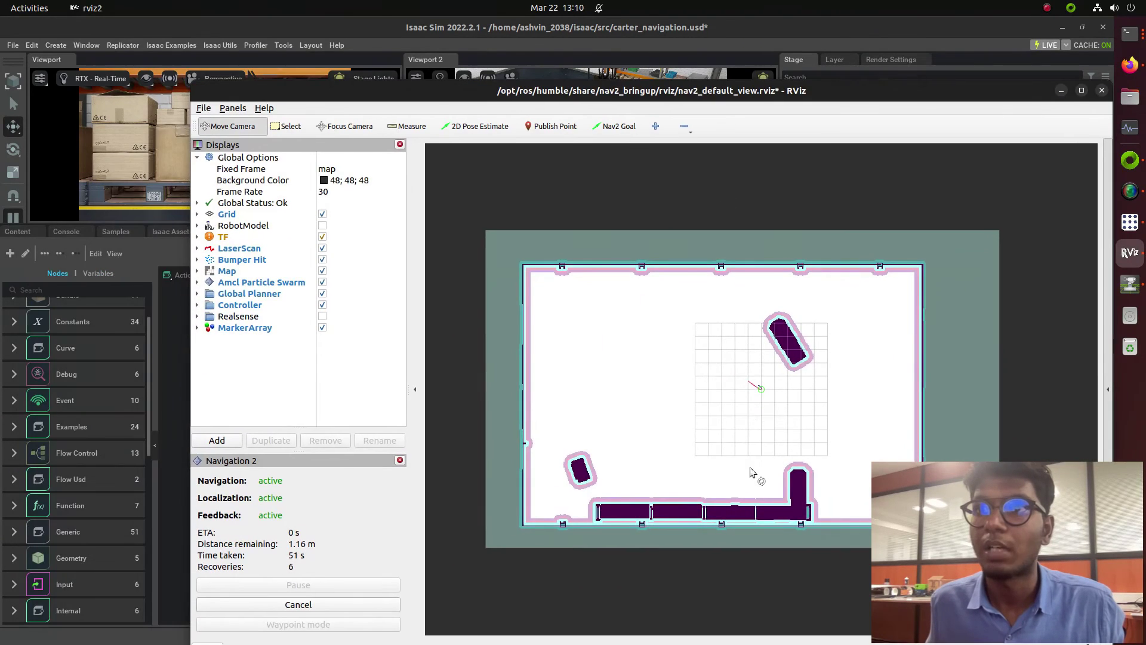
scroll(751, 472, "up", 10)
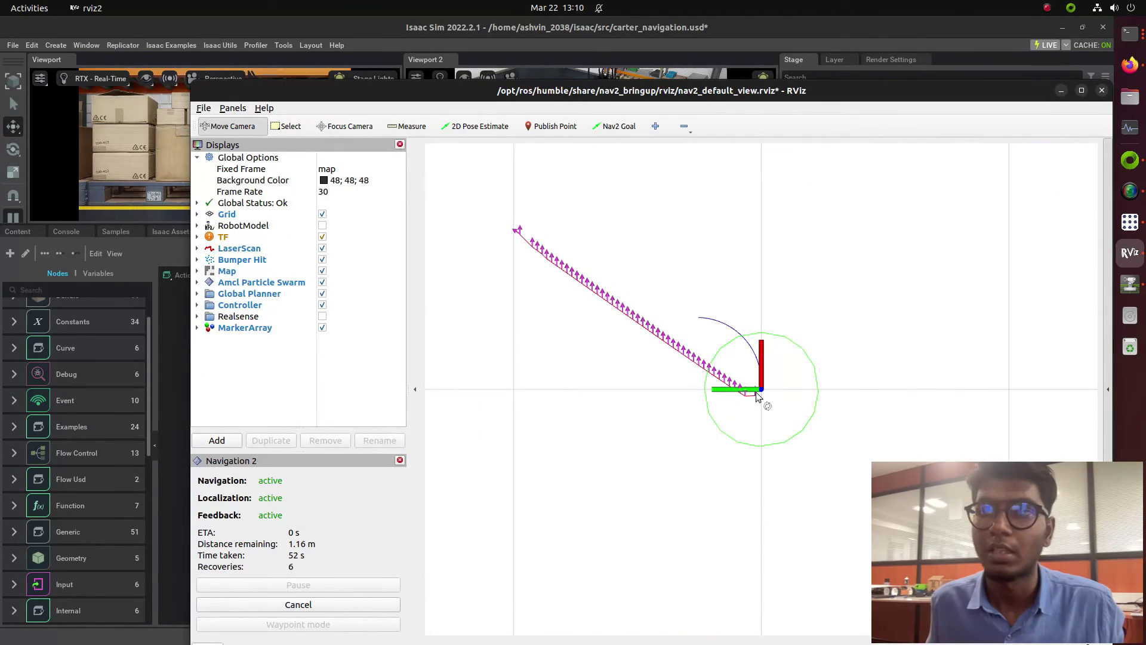
scroll(757, 397, "down", 10)
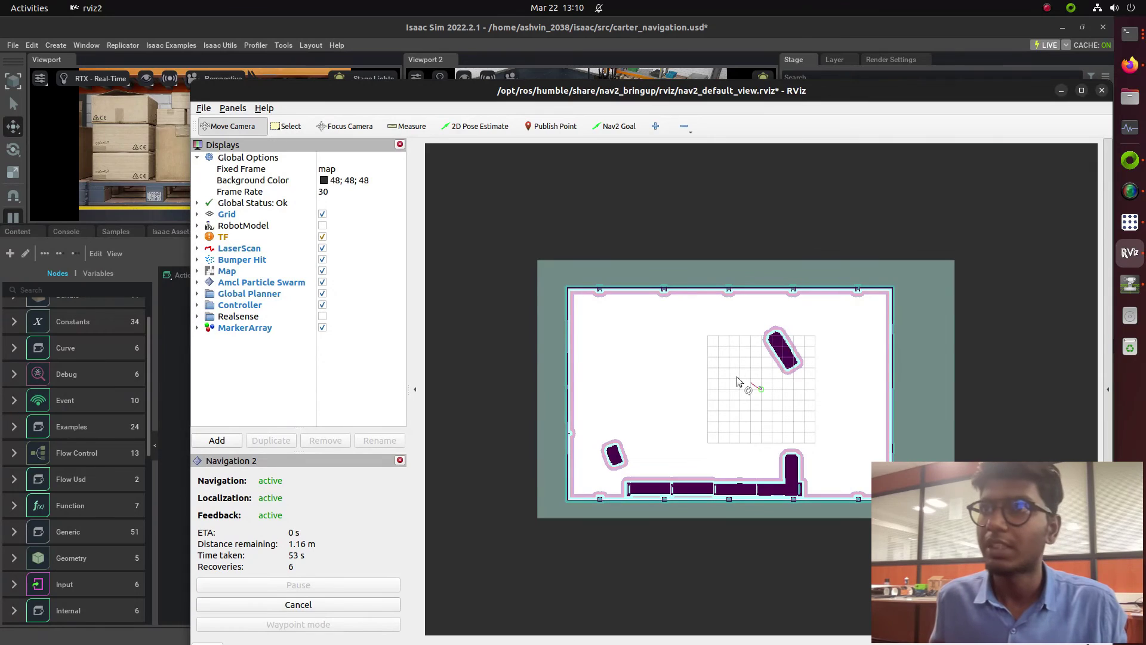
scroll(738, 382, "down", 1)
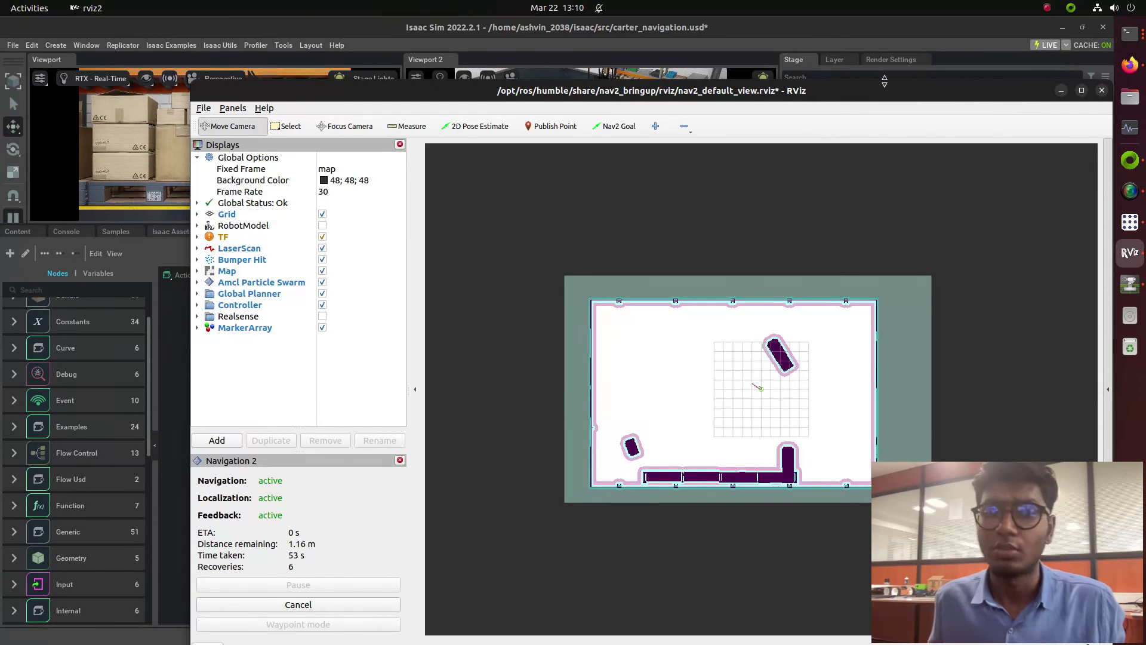
left_click_drag(884, 86, 756, 217)
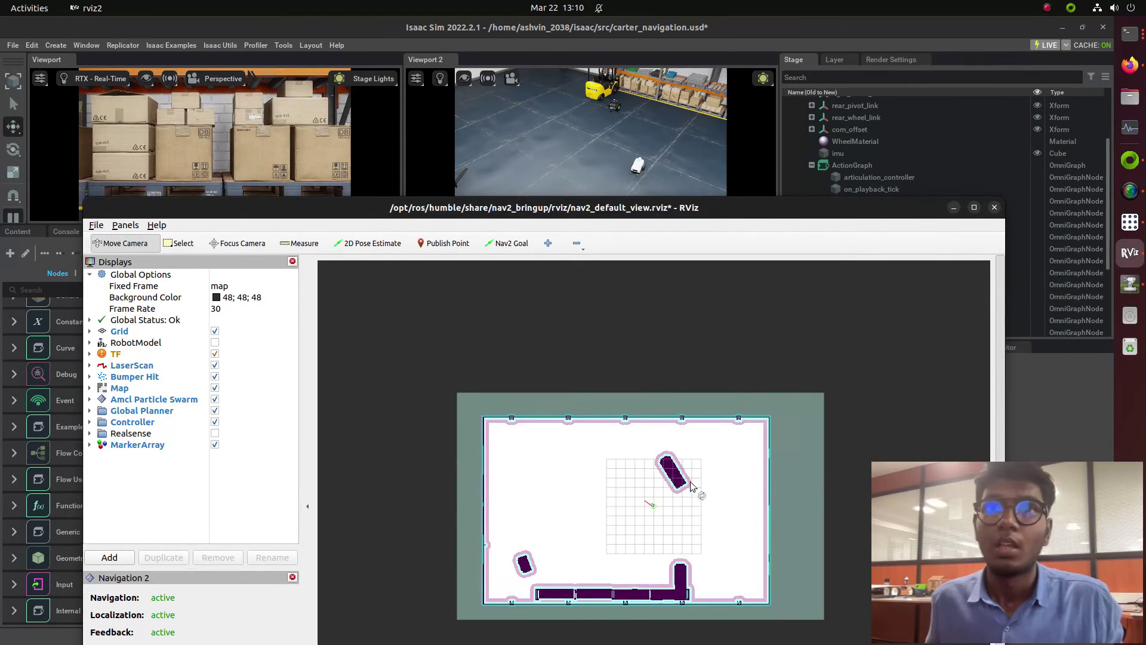
scroll(650, 508, "up", 5)
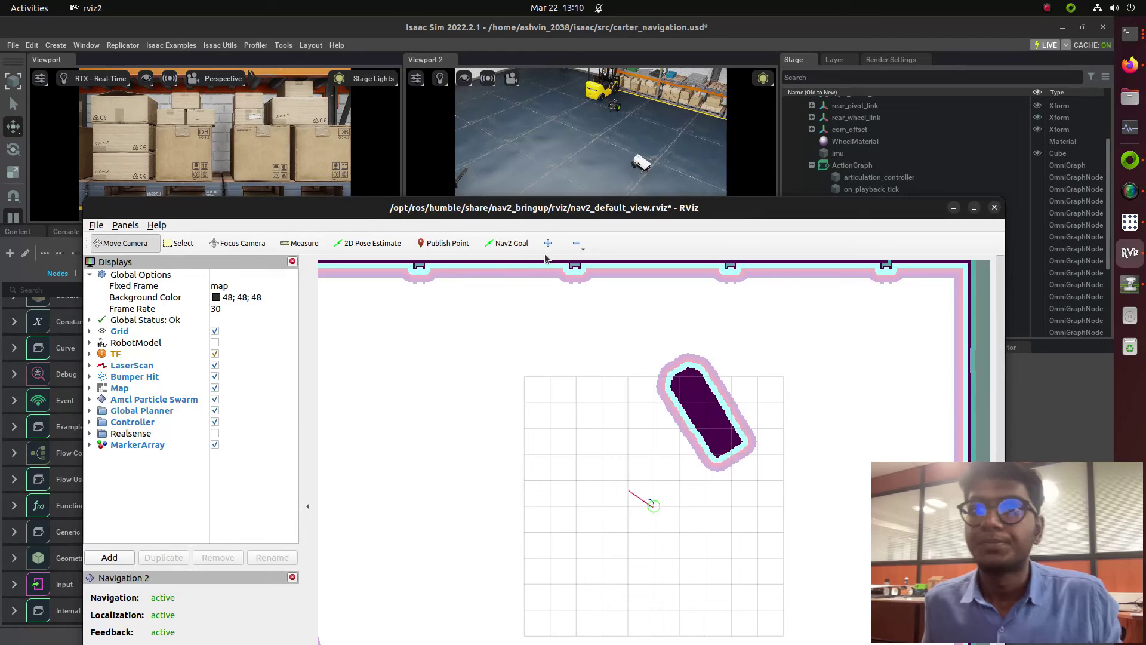
Step: Place a Nav2 goal just beside the robot and a nearby pose estimate, then minimize RViz
left_click(511, 242)
left_click_drag(638, 497, 528, 385)
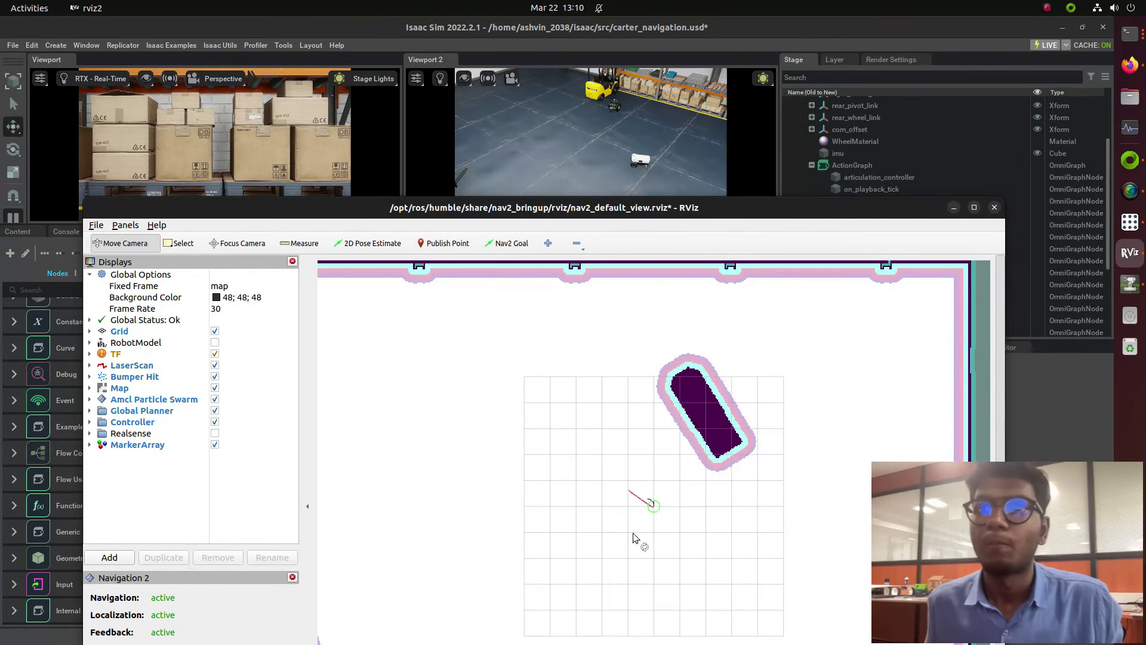
left_click(508, 244)
key("p")
left_click_drag(652, 505, 614, 459)
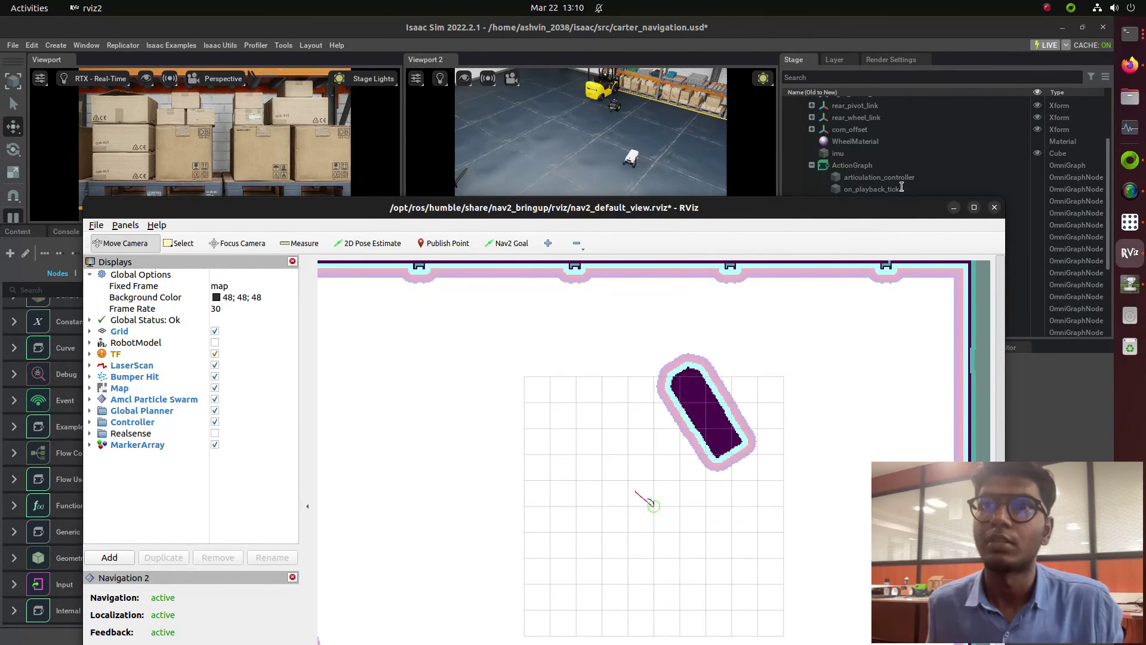
left_click(954, 207)
scroll(490, 357, "up", 5)
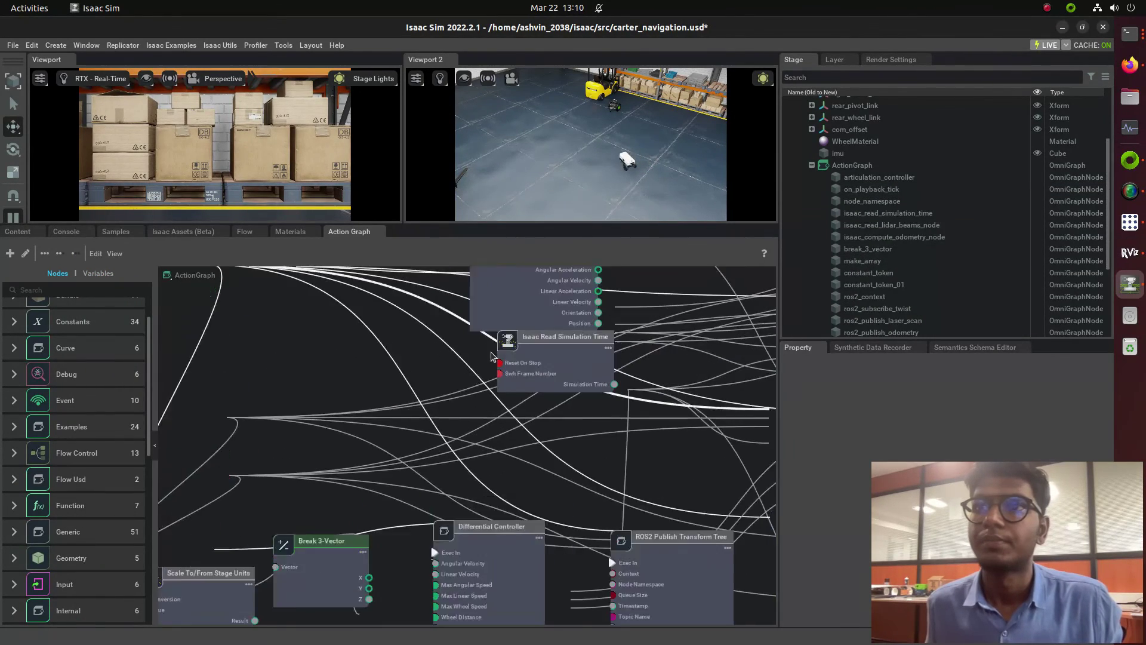
scroll(491, 356, "down", 8)
scroll(740, 354, "up", 6)
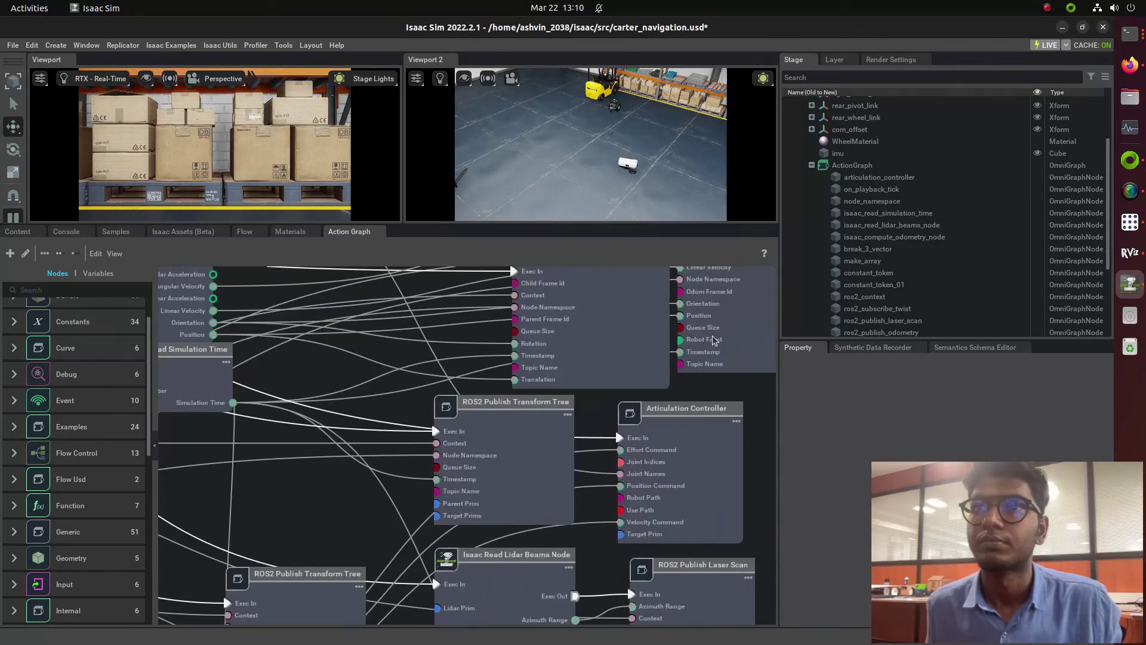
scroll(713, 340, "down", 6)
scroll(718, 312, "up", 6)
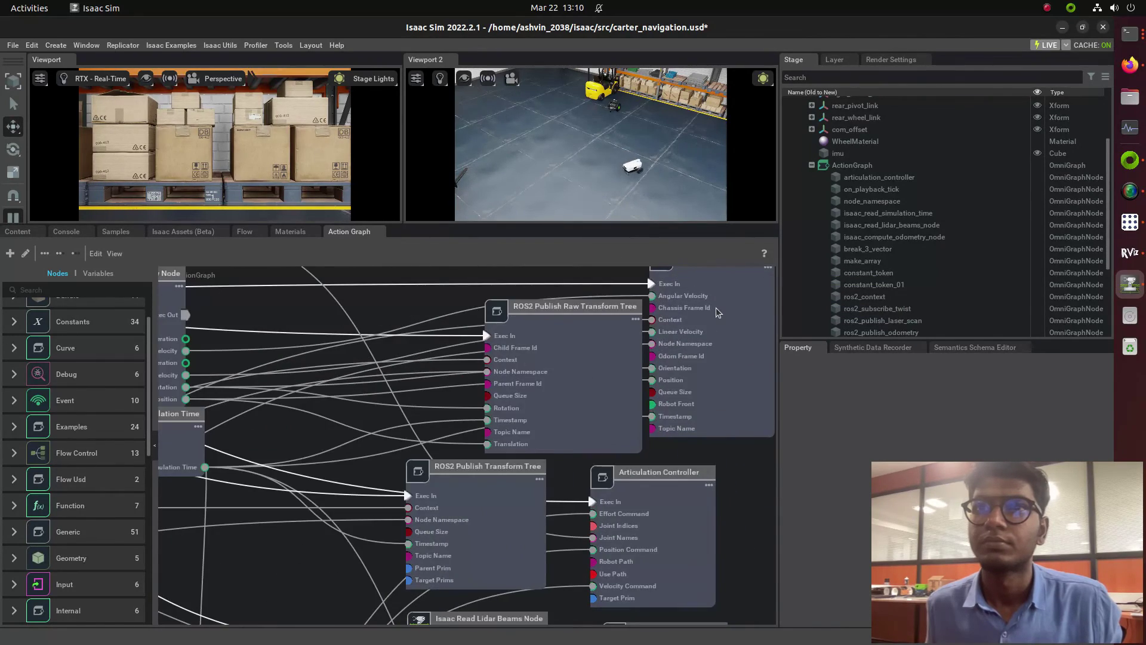
scroll(718, 312, "down", 3)
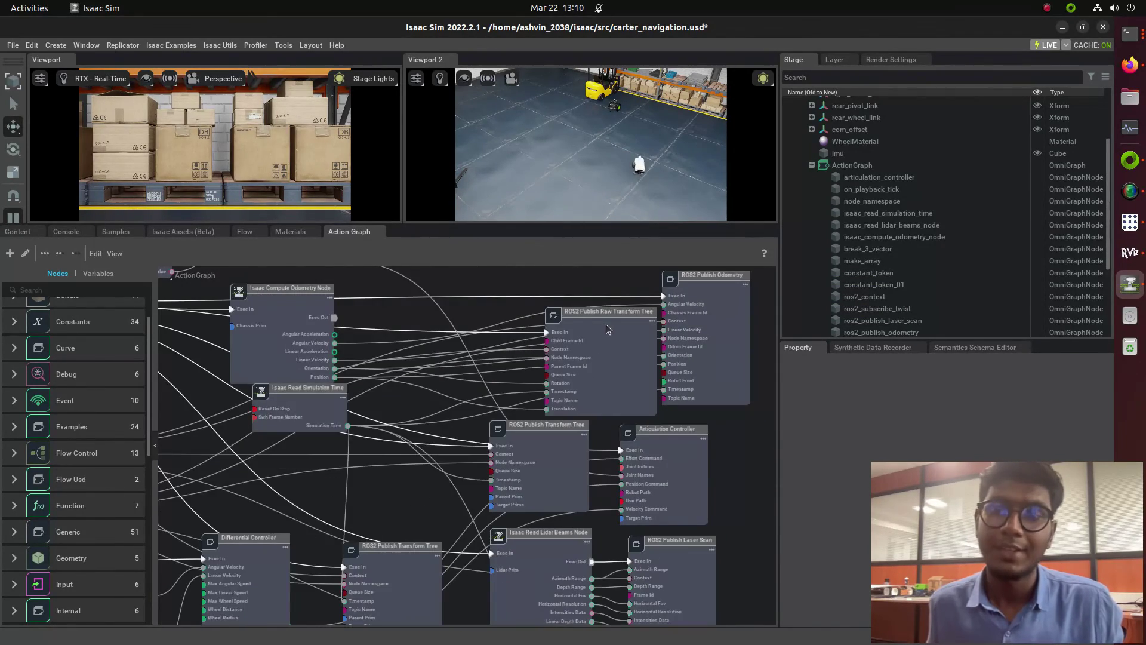
scroll(608, 329, "down", 5)
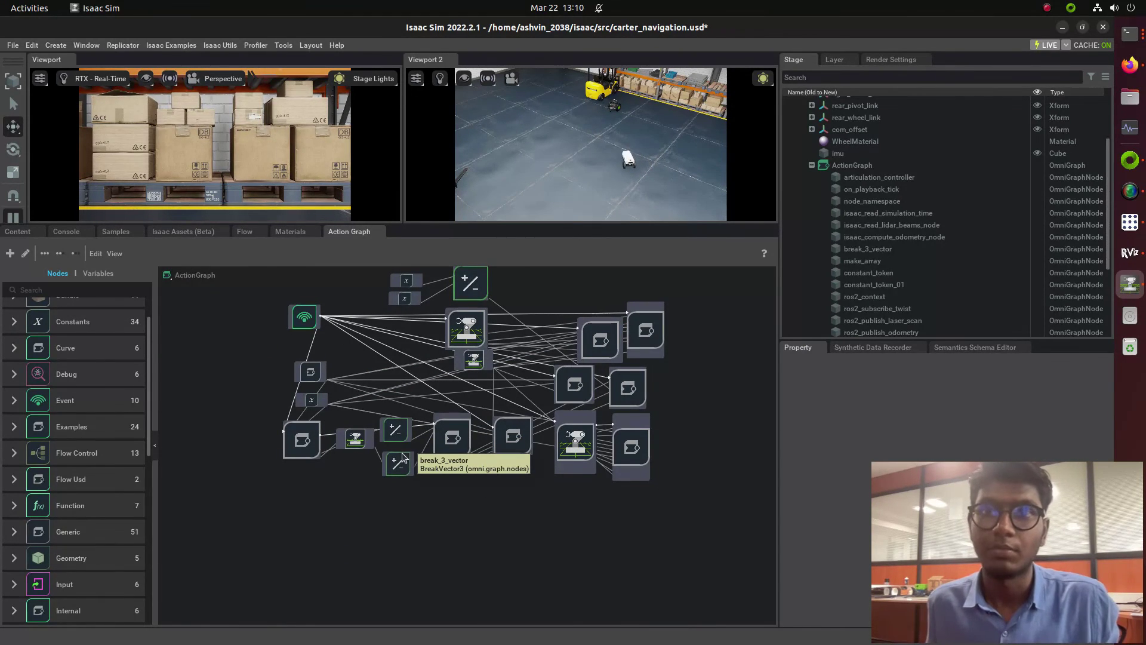
scroll(557, 364, "up", 3)
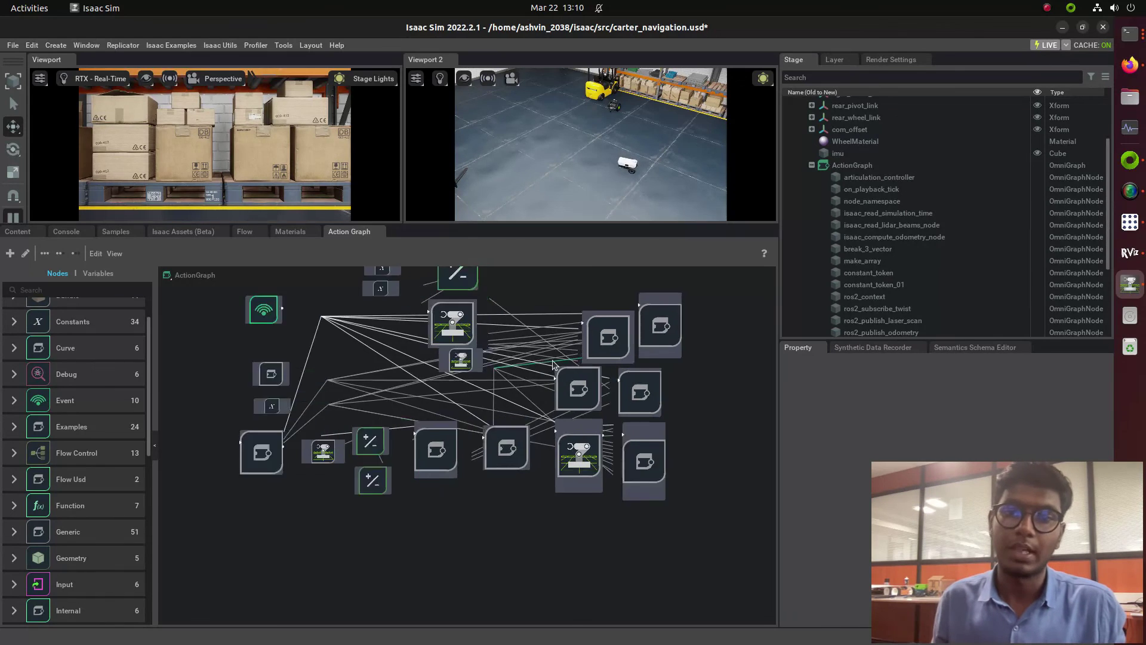